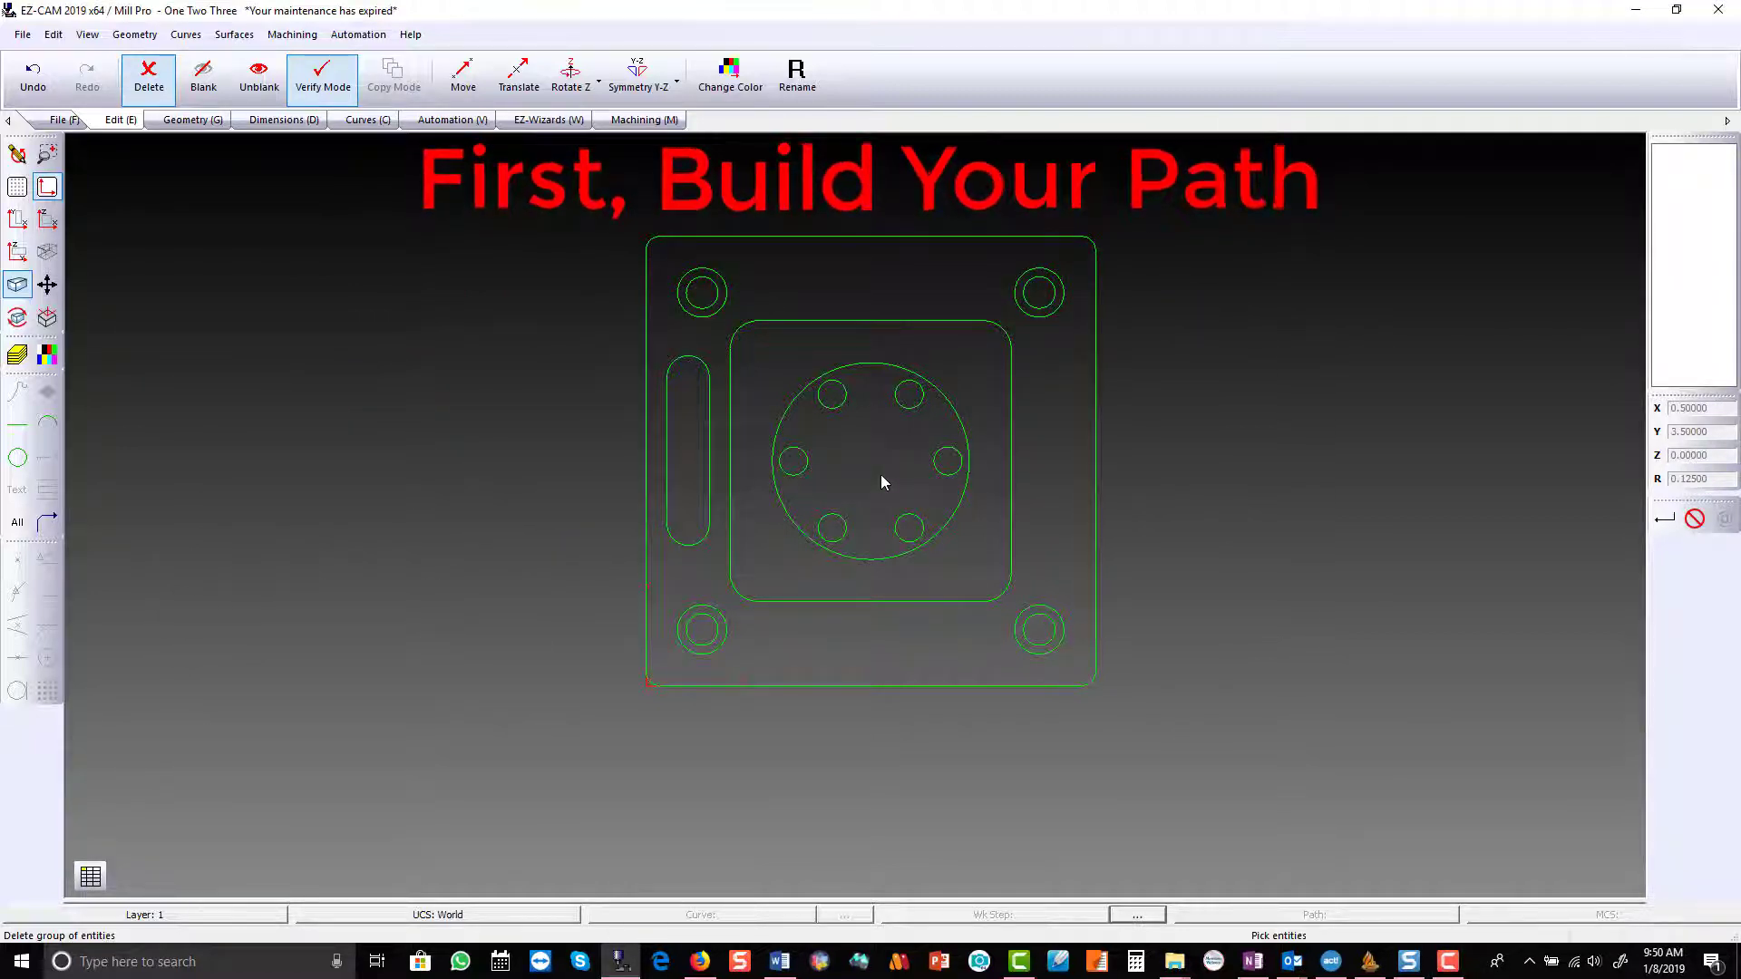
Step: Chain the plate's outer rectangle as curve Crv1 and pick its start point
{"action": "right_click", "coordinate": [881, 475]}
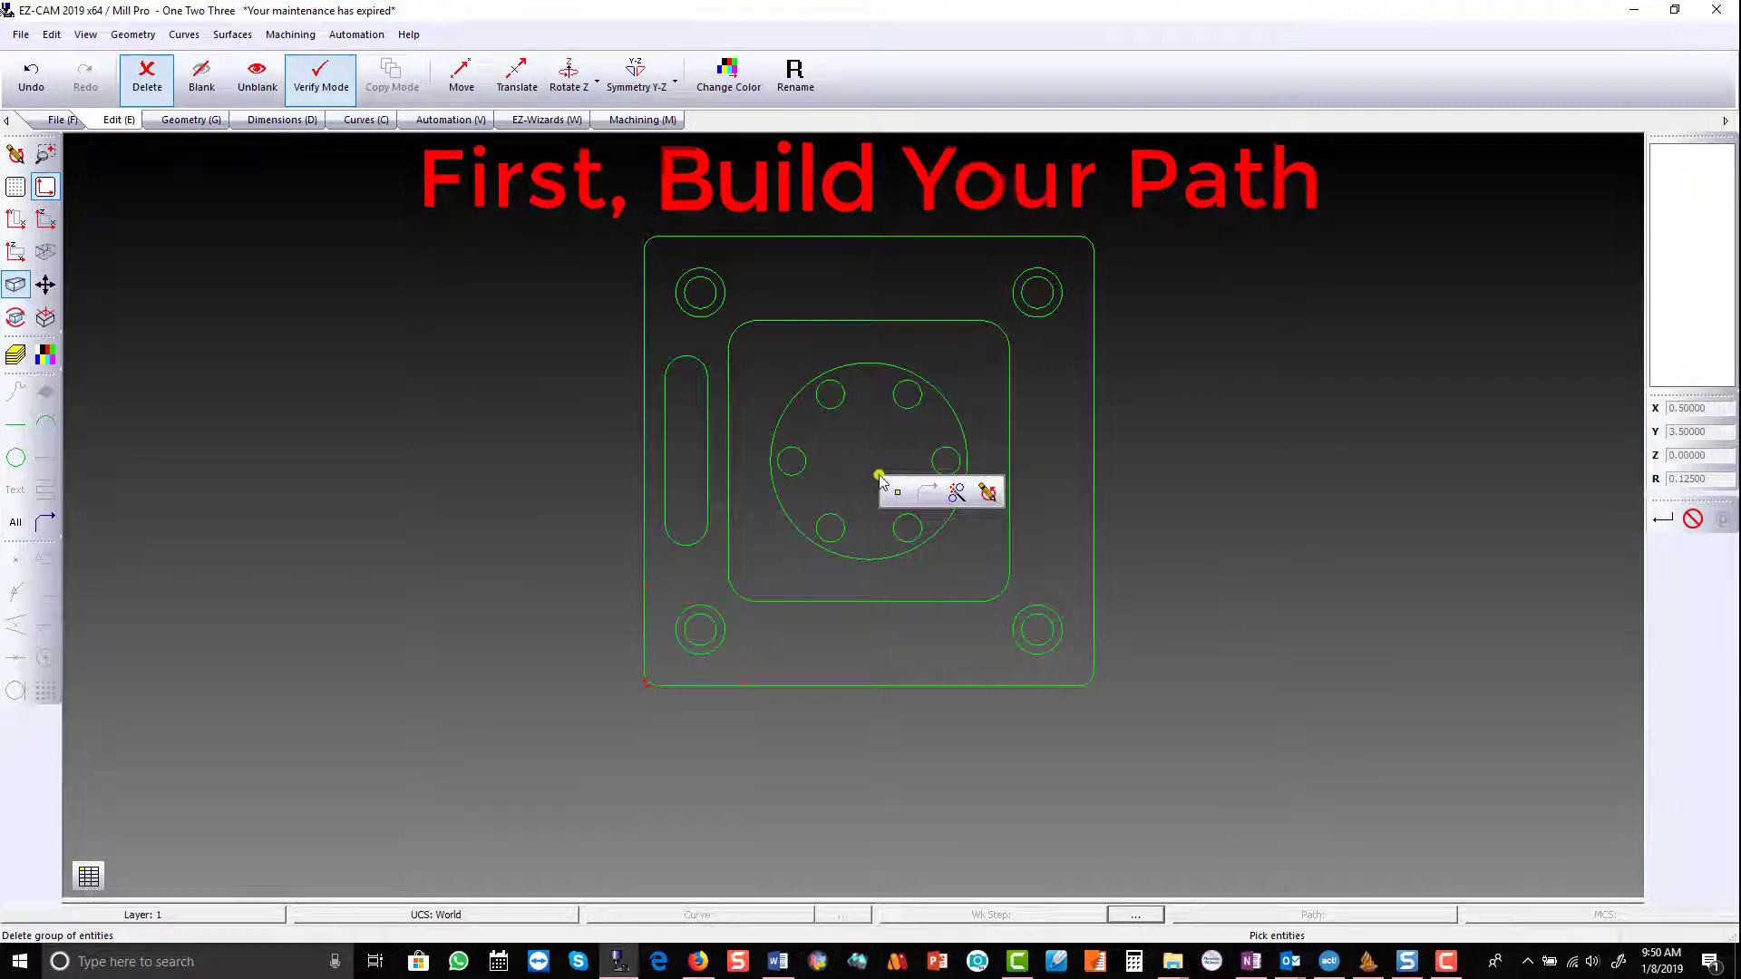
{"action": "left_click", "coordinate": [895, 492]}
{"action": "left_click", "coordinate": [793, 264]}
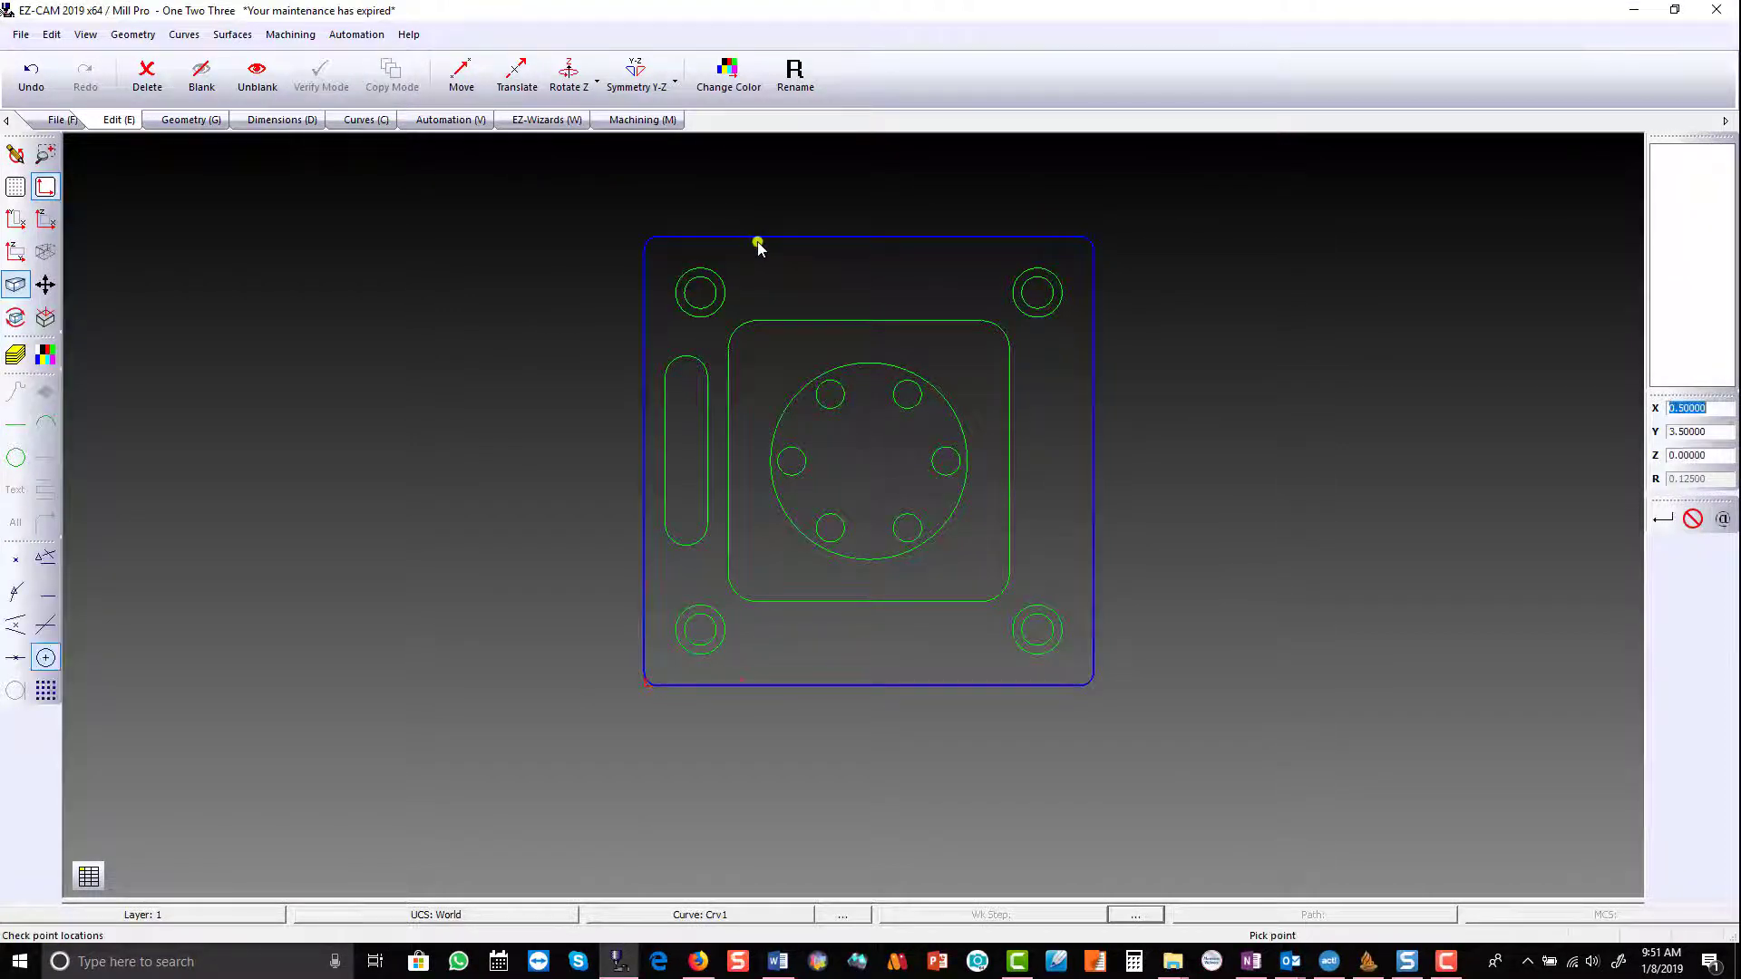
{"action": "left_click", "coordinate": [758, 244]}
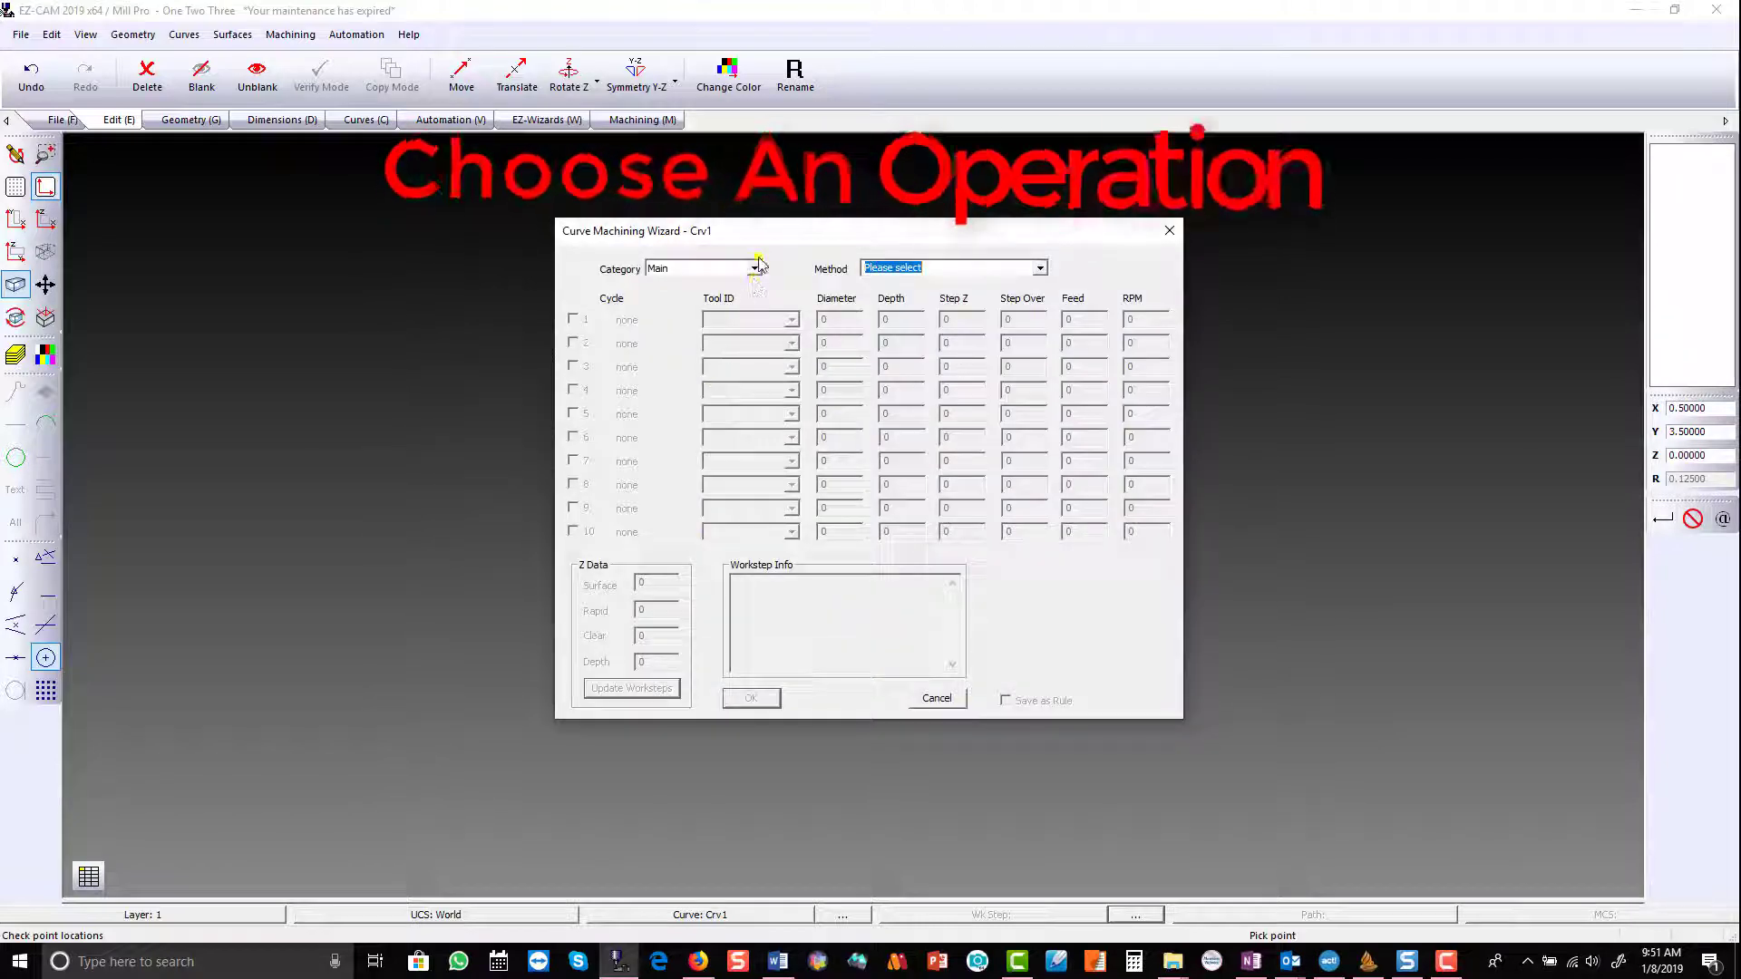
Step: Create a (TB)Milling-Contour workstep using the D .75 end mill at depth 1
{"action": "left_click", "coordinate": [758, 269]}
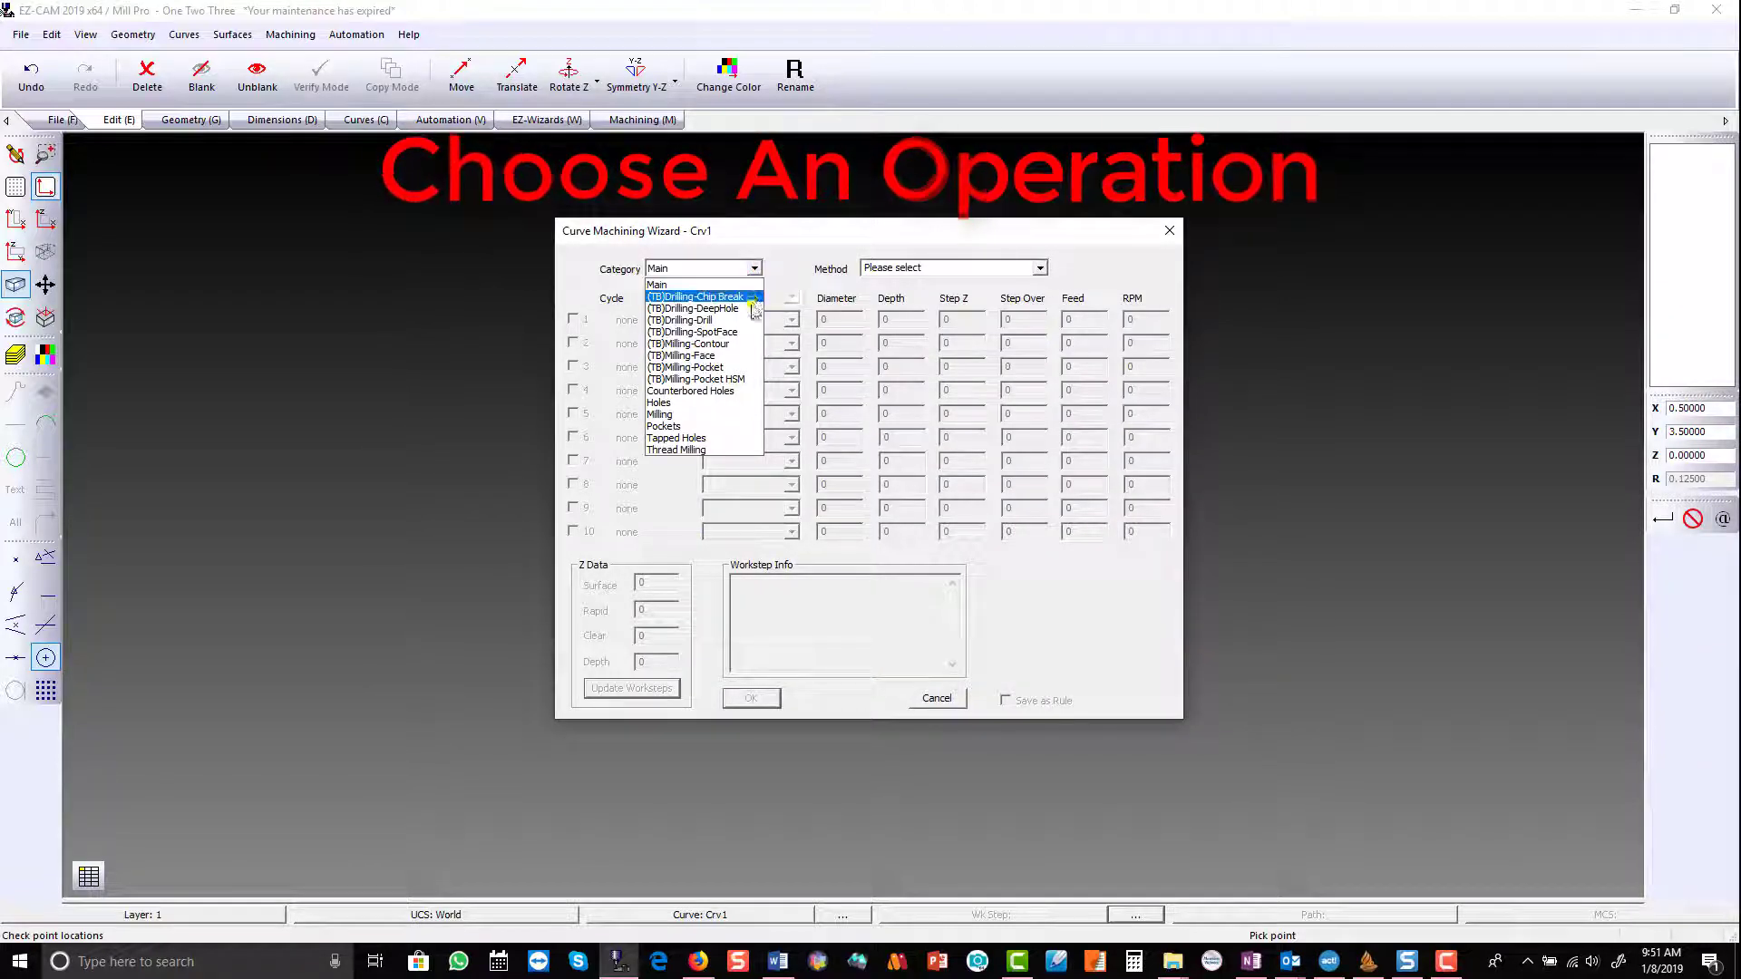
{"action": "left_click", "coordinate": [750, 342]}
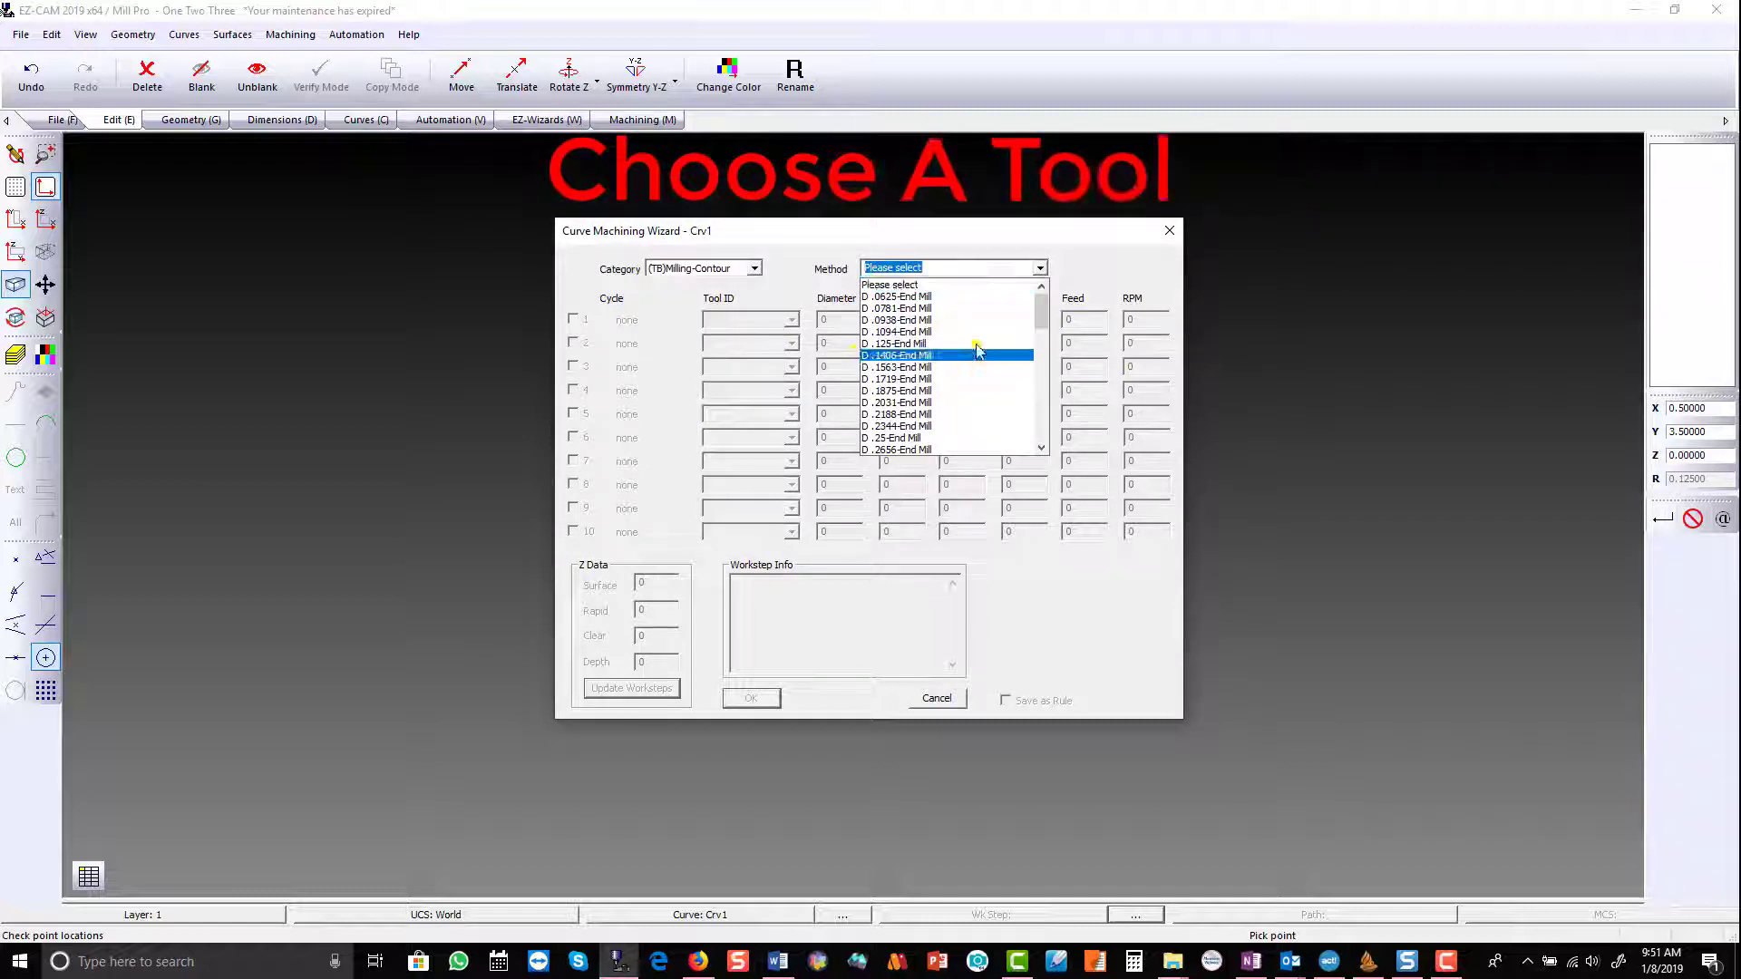
{"action": "left_click_drag", "start_coordinate": [1039, 316], "coordinate": [1042, 406]}
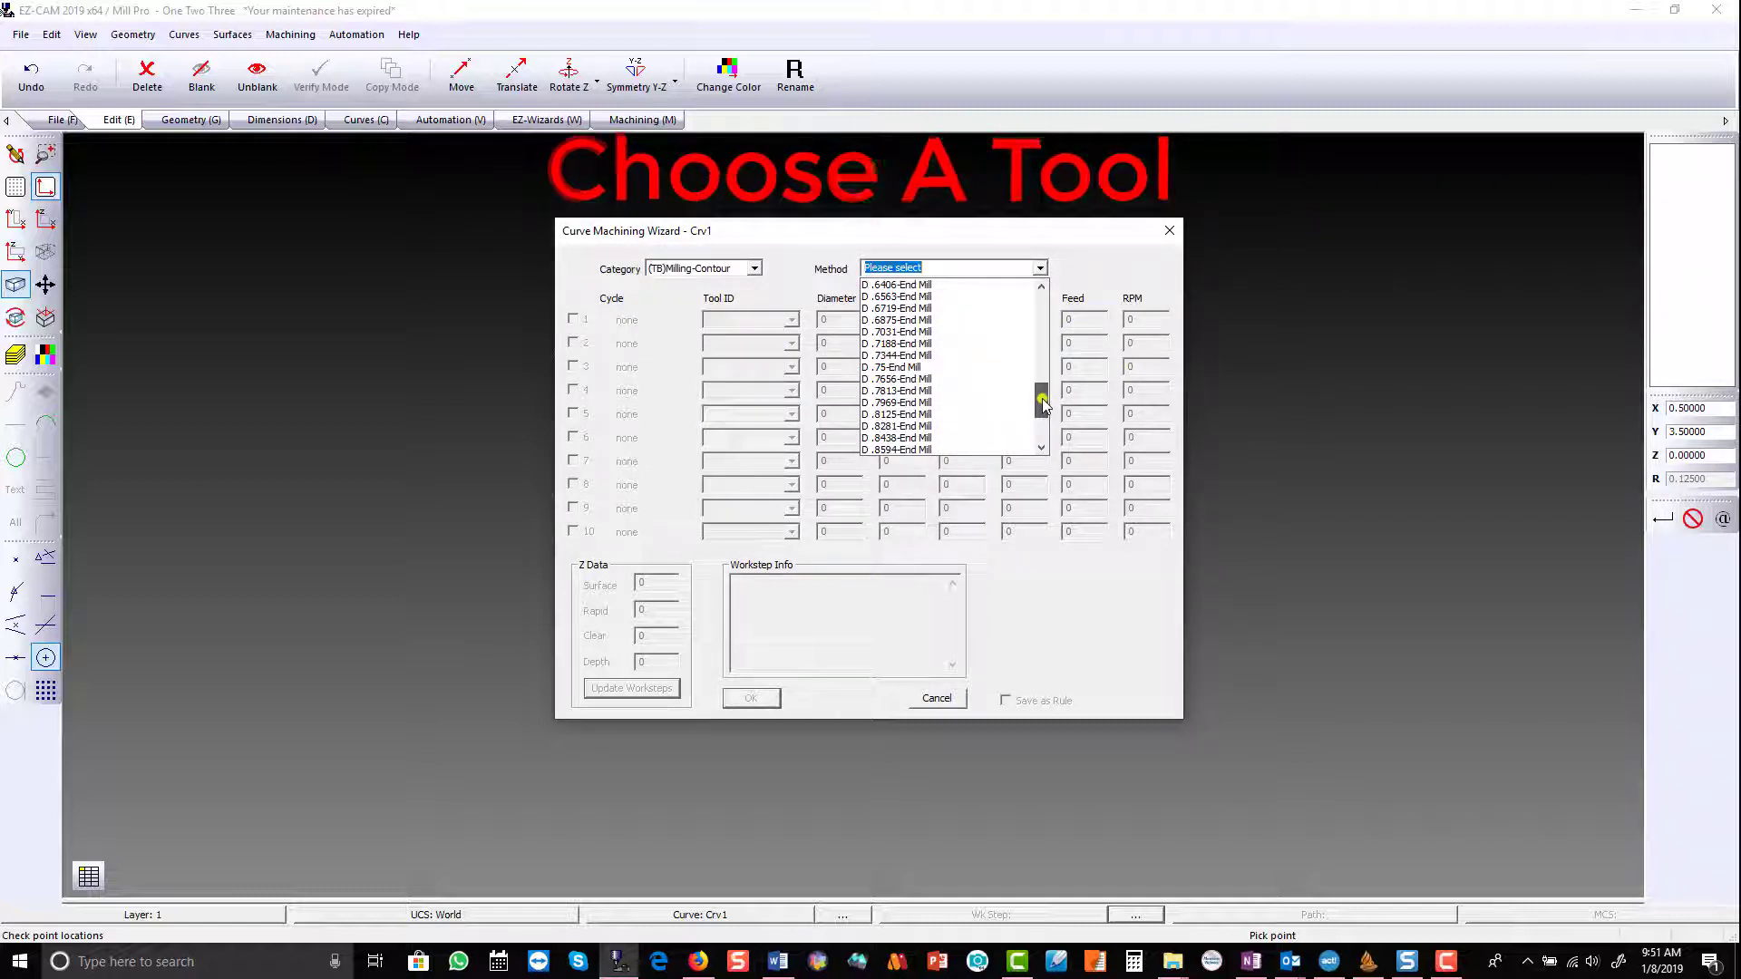
{"action": "left_click", "coordinate": [920, 368]}
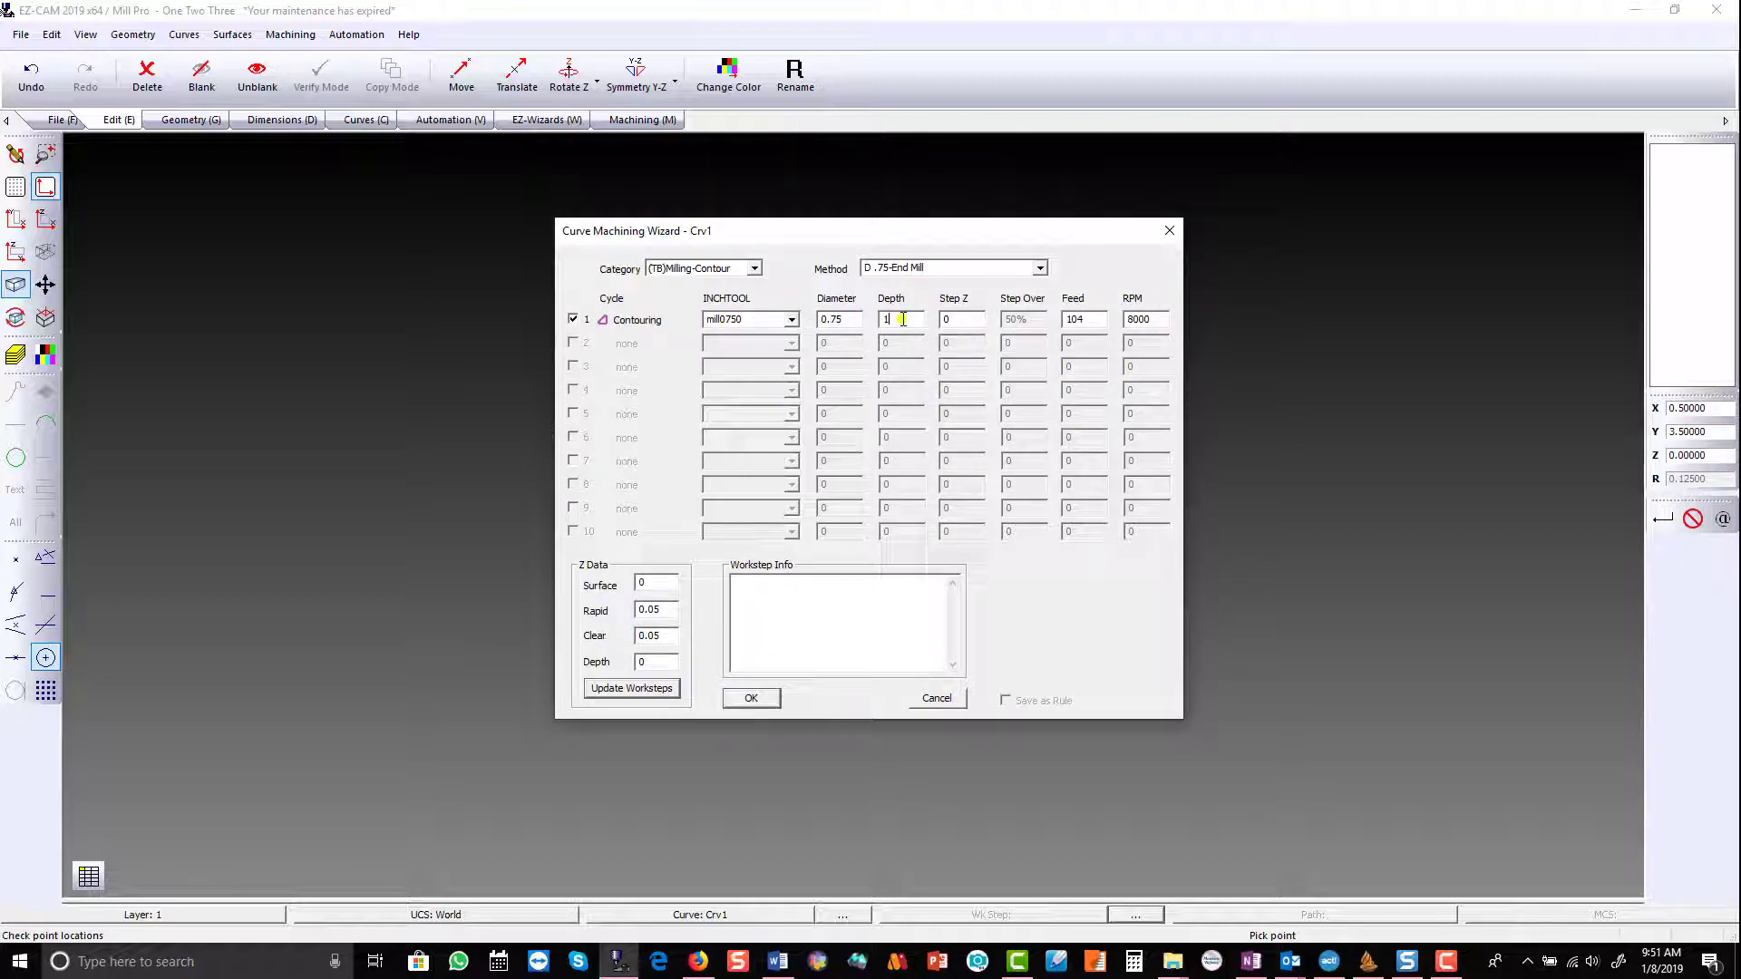
{"action": "left_click", "coordinate": [752, 700]}
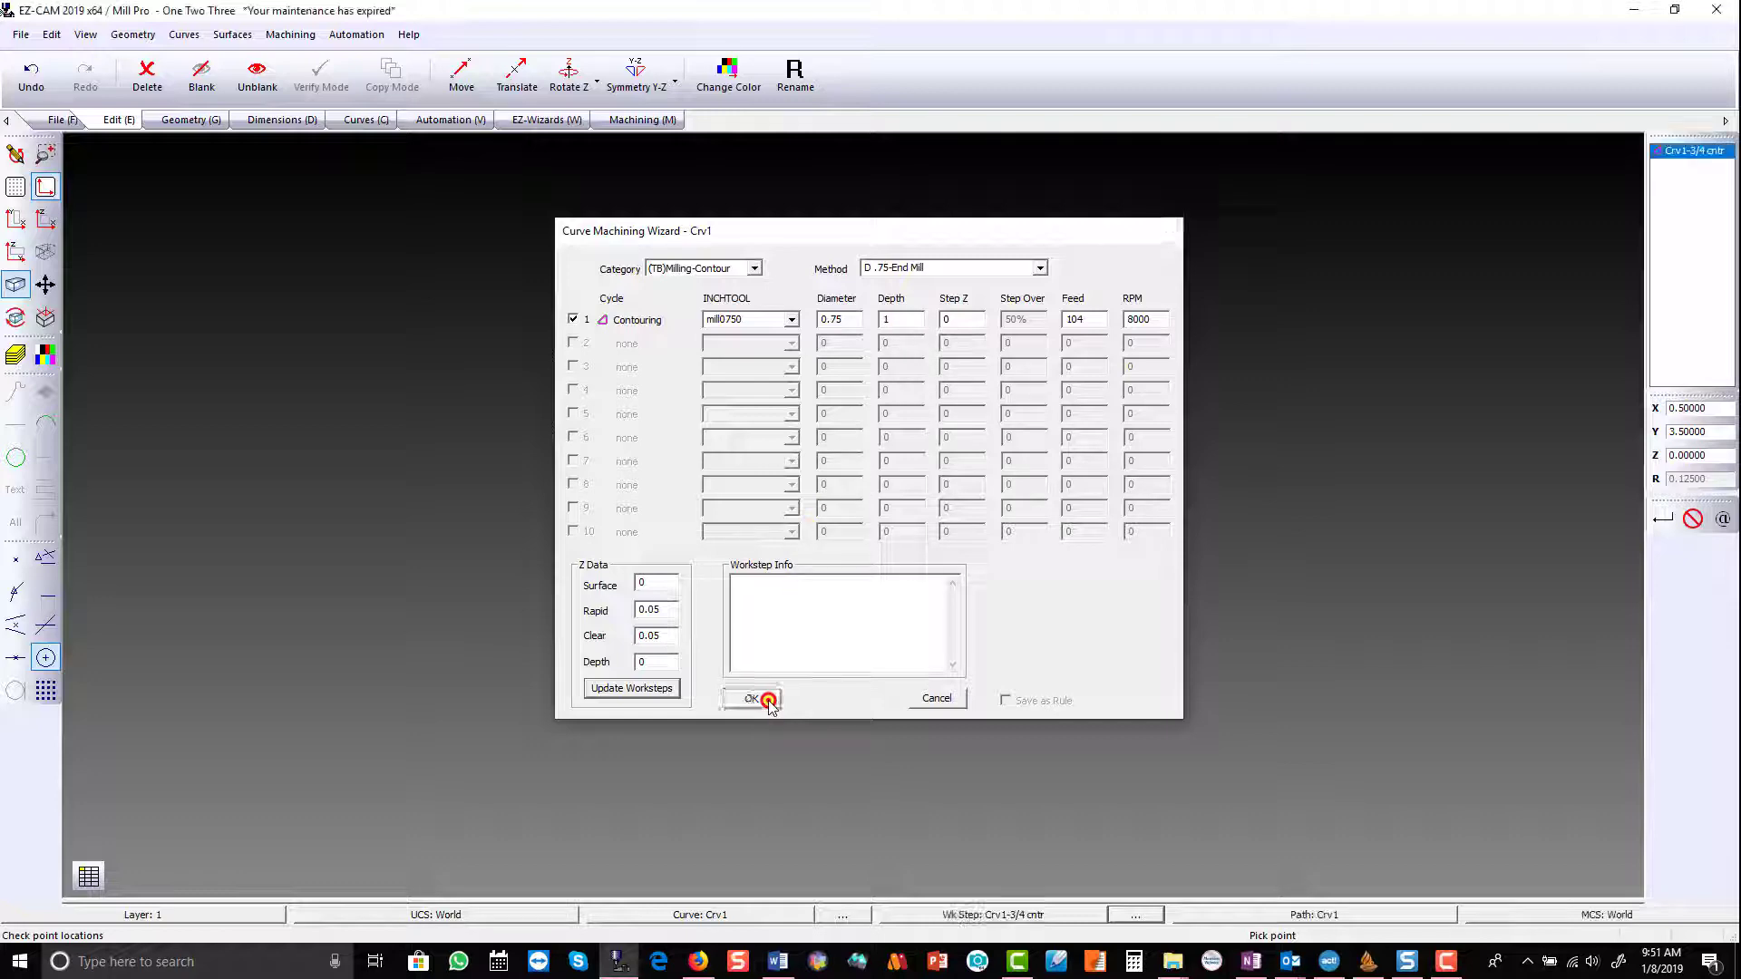
{"action": "left_click", "coordinate": [643, 121]}
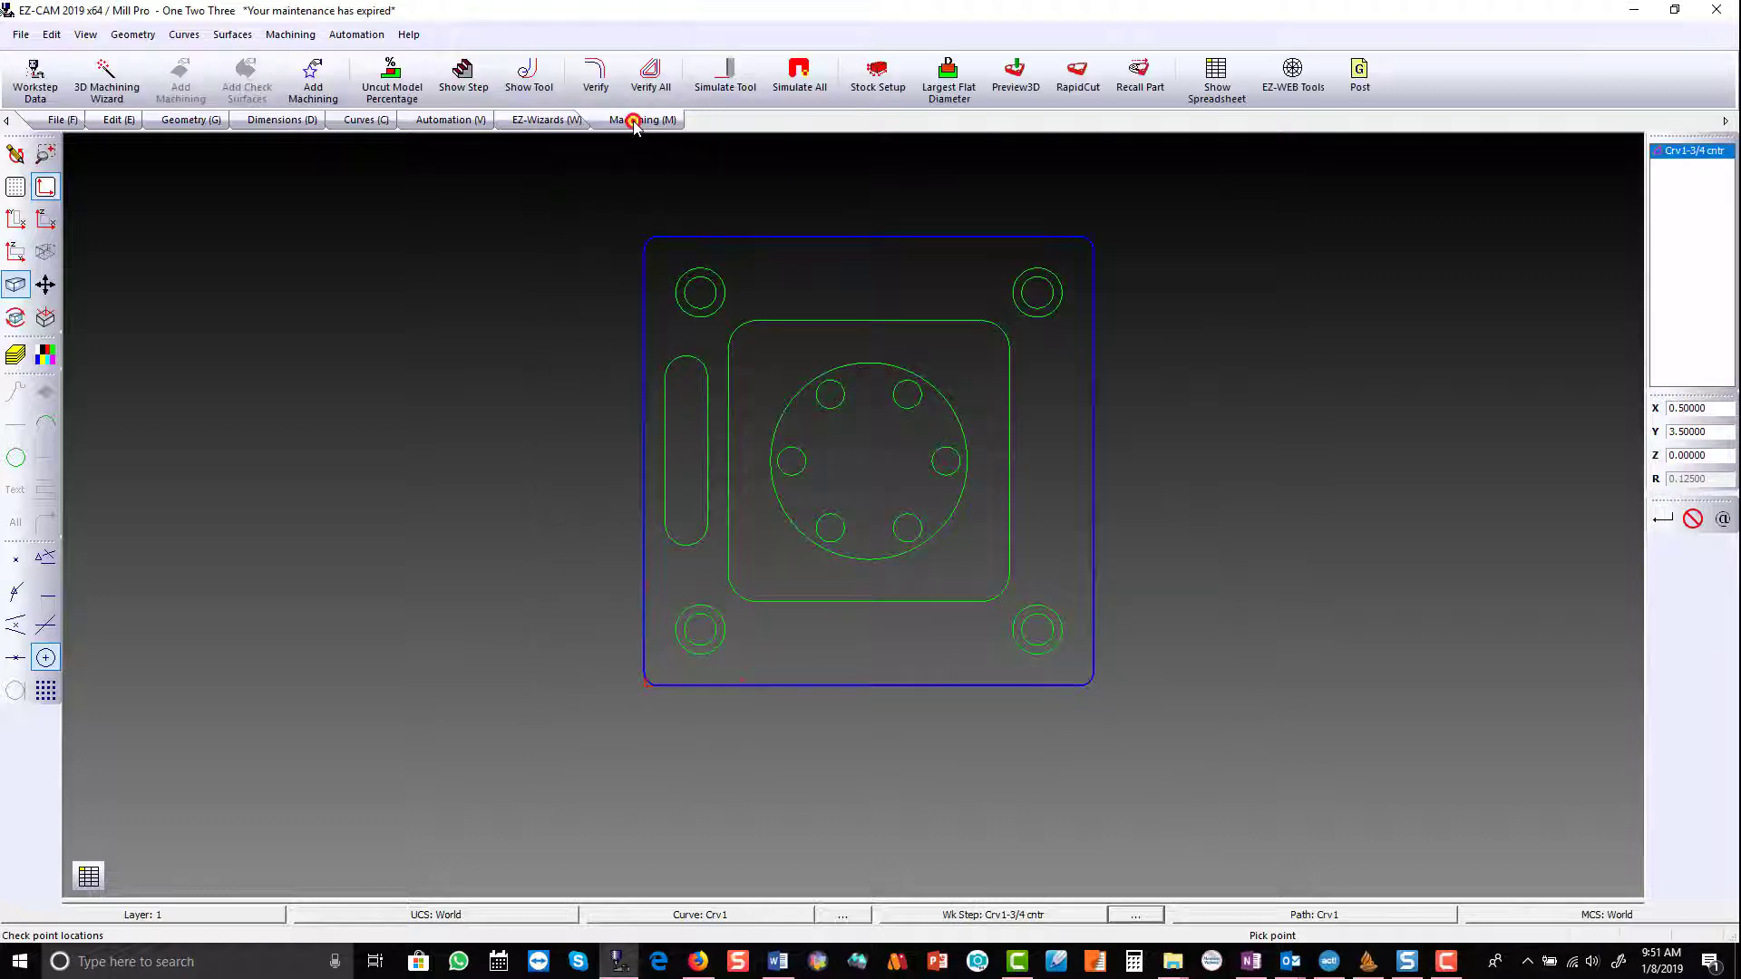
Step: Verify the contour toolpath, then chain the left slot as Crv2 with a start point
{"action": "left_click", "coordinate": [595, 79]}
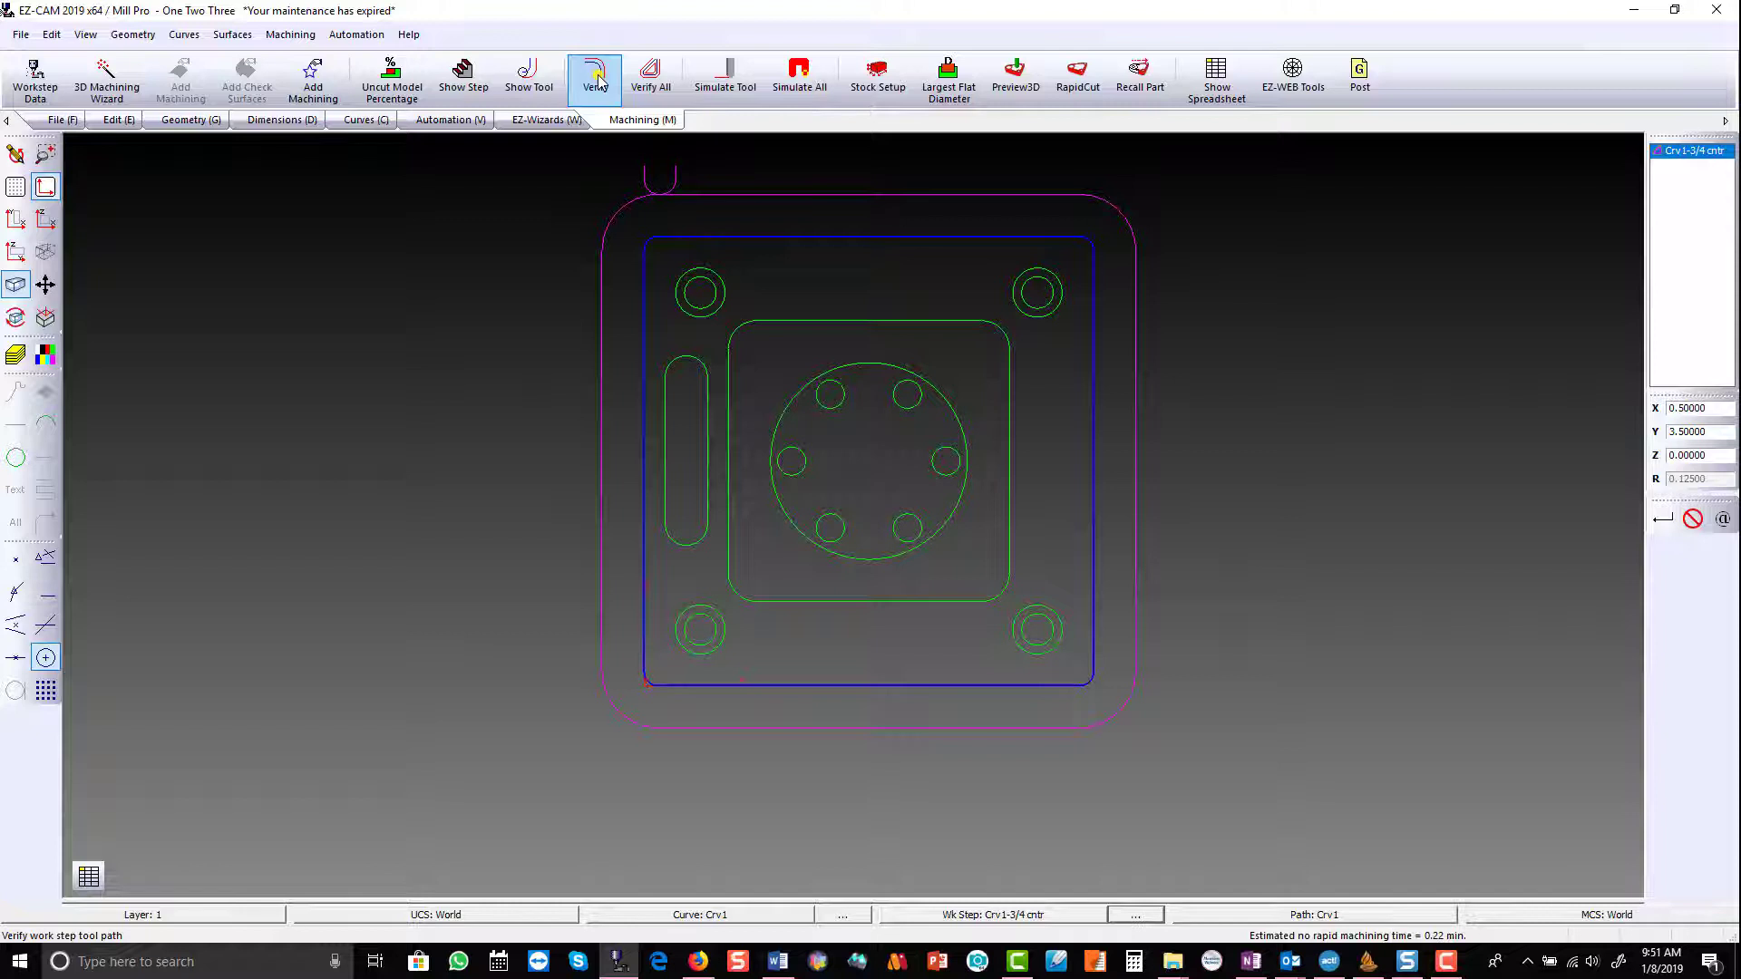
{"action": "right_click", "coordinate": [746, 311]}
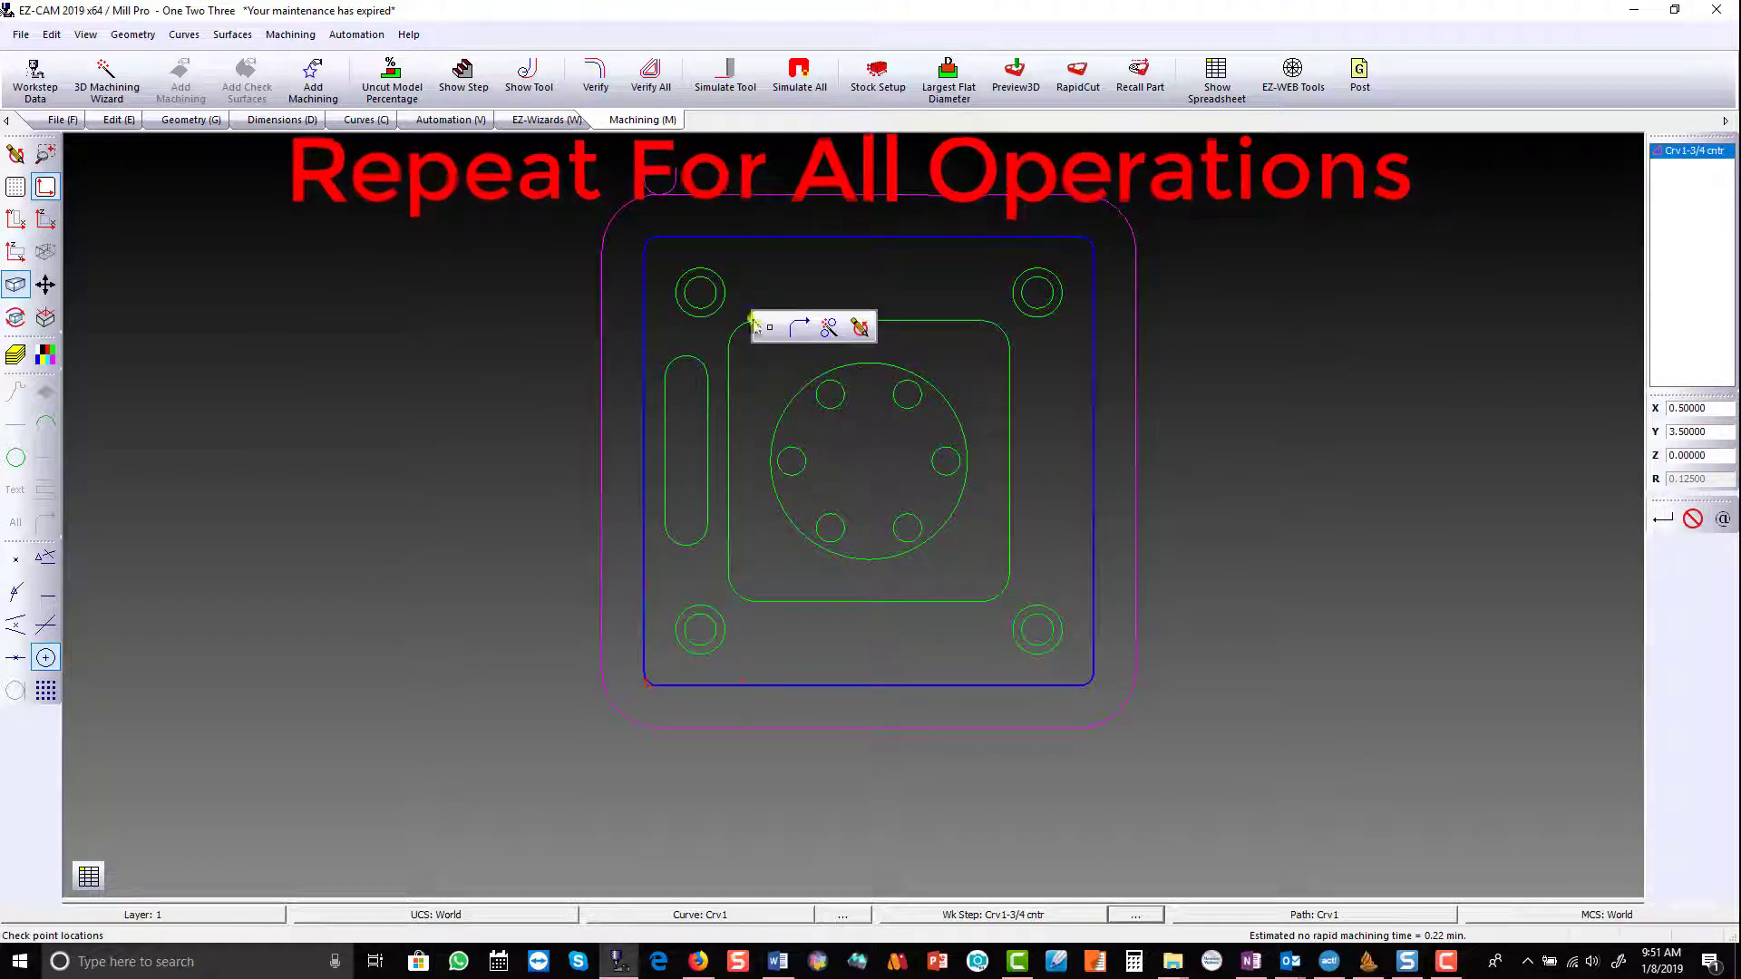
{"action": "left_click", "coordinate": [766, 327]}
{"action": "left_click", "coordinate": [791, 267]}
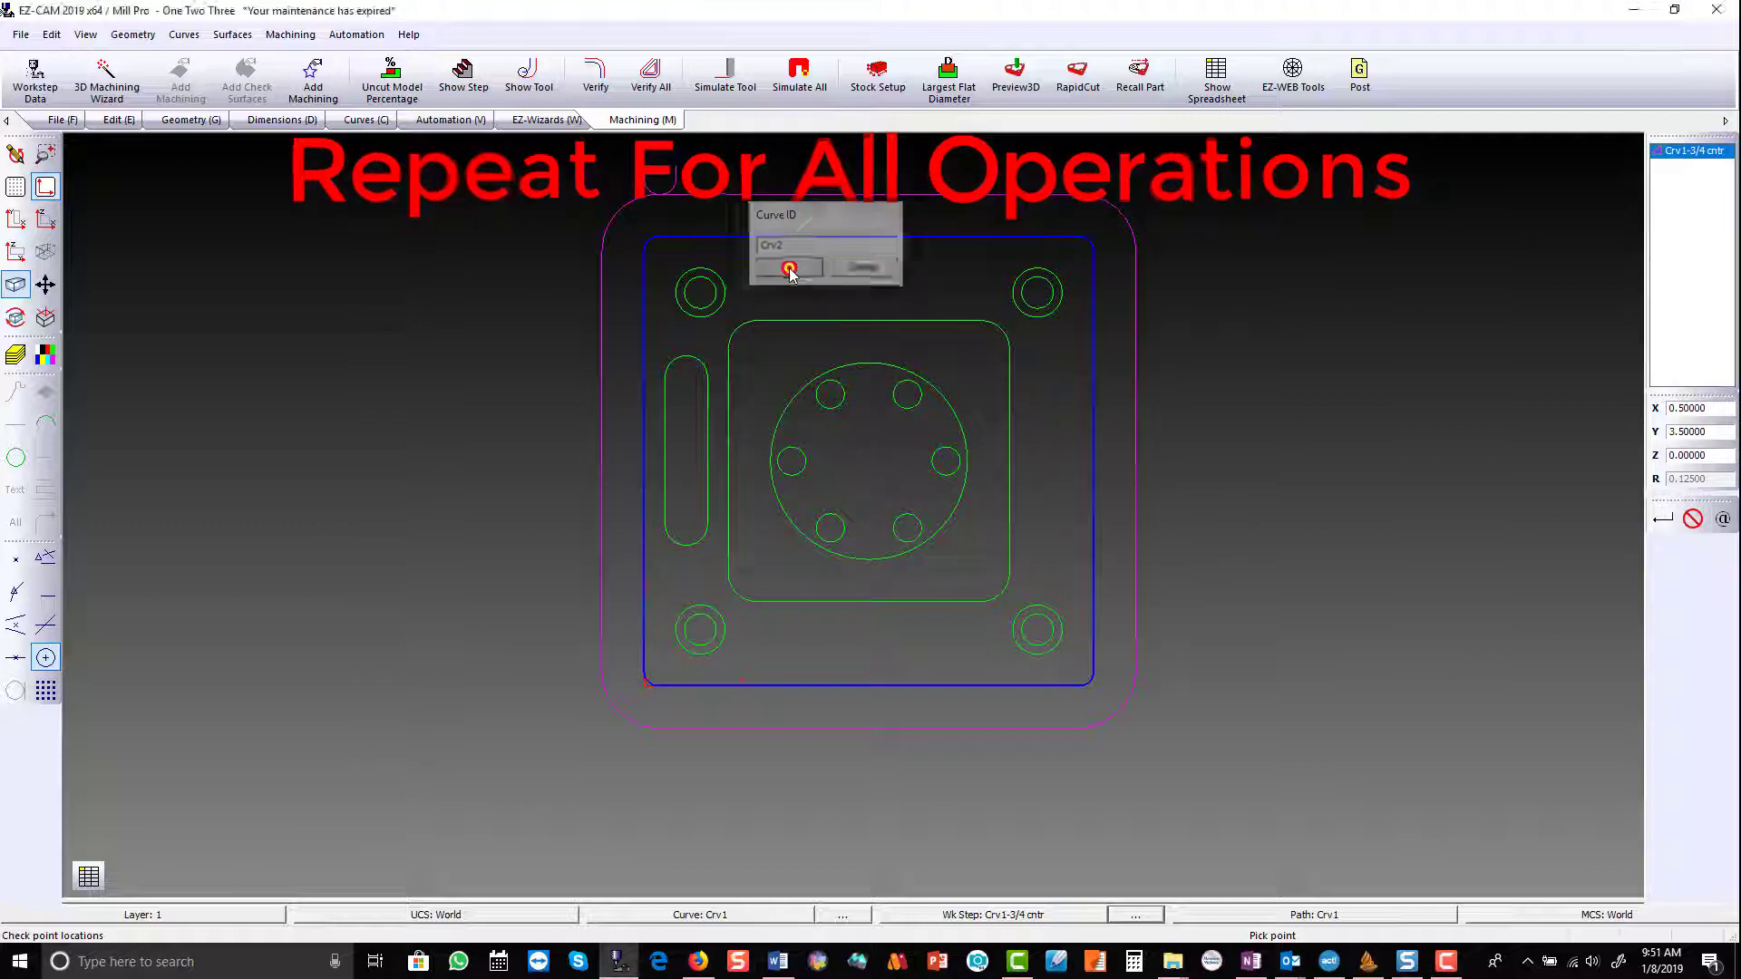
{"action": "left_click", "coordinate": [695, 361]}
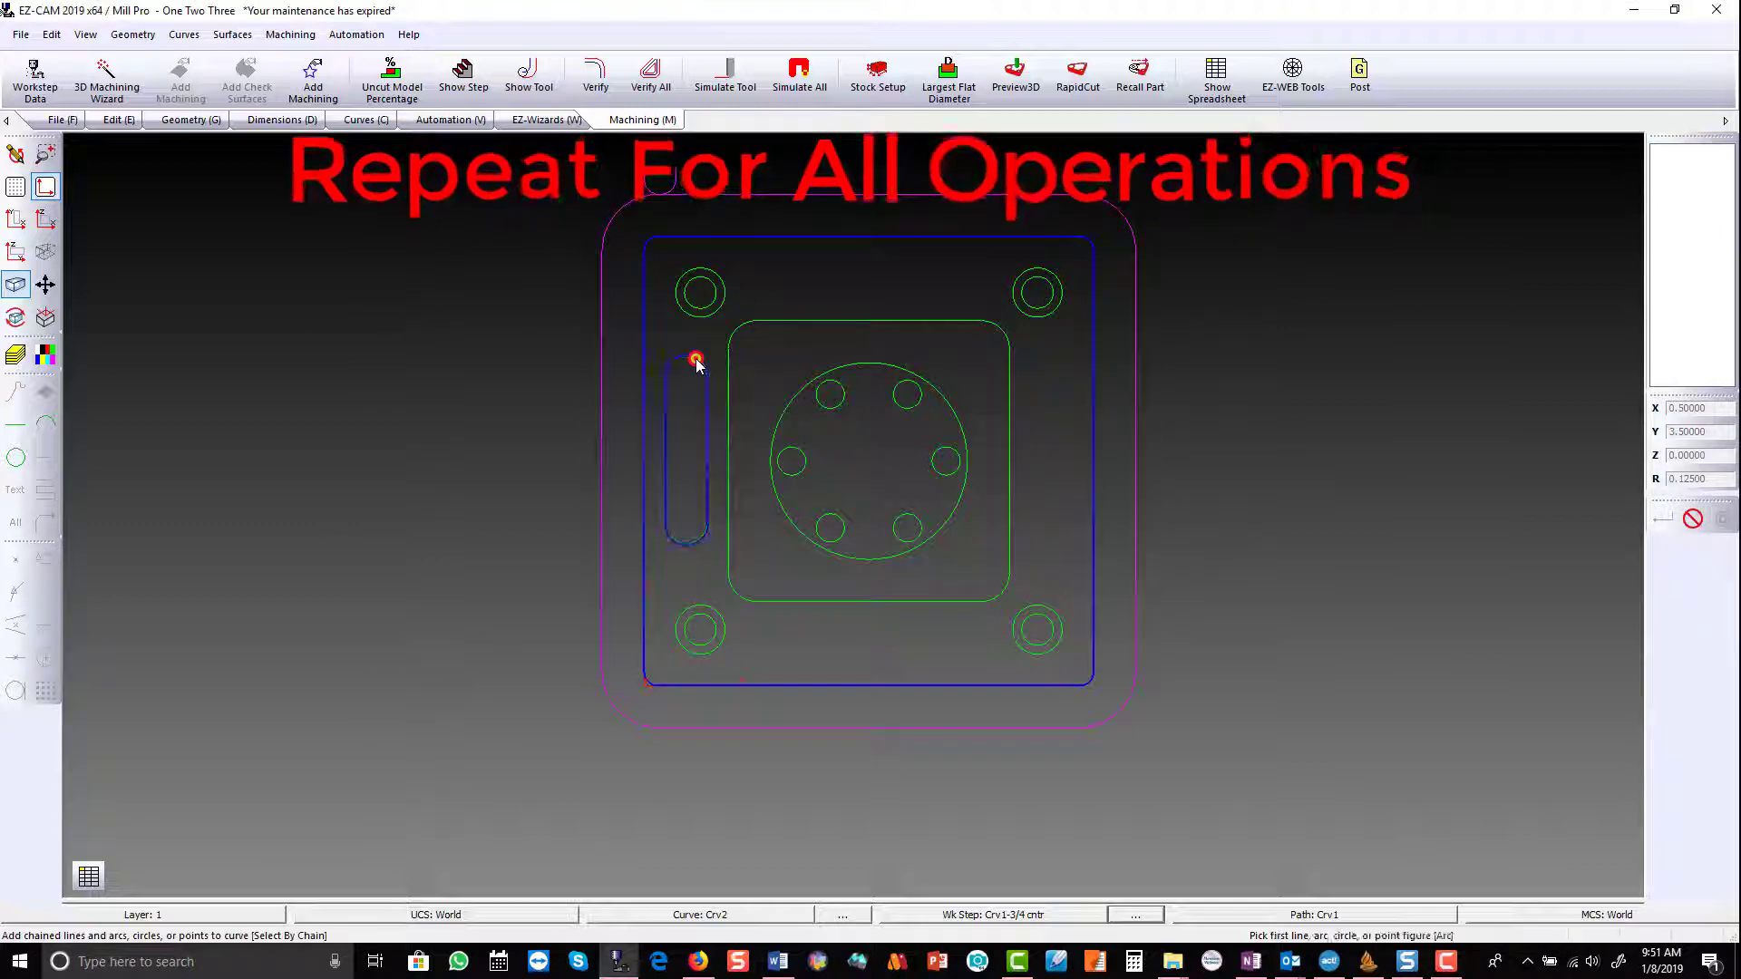
{"action": "left_click", "coordinate": [696, 361]}
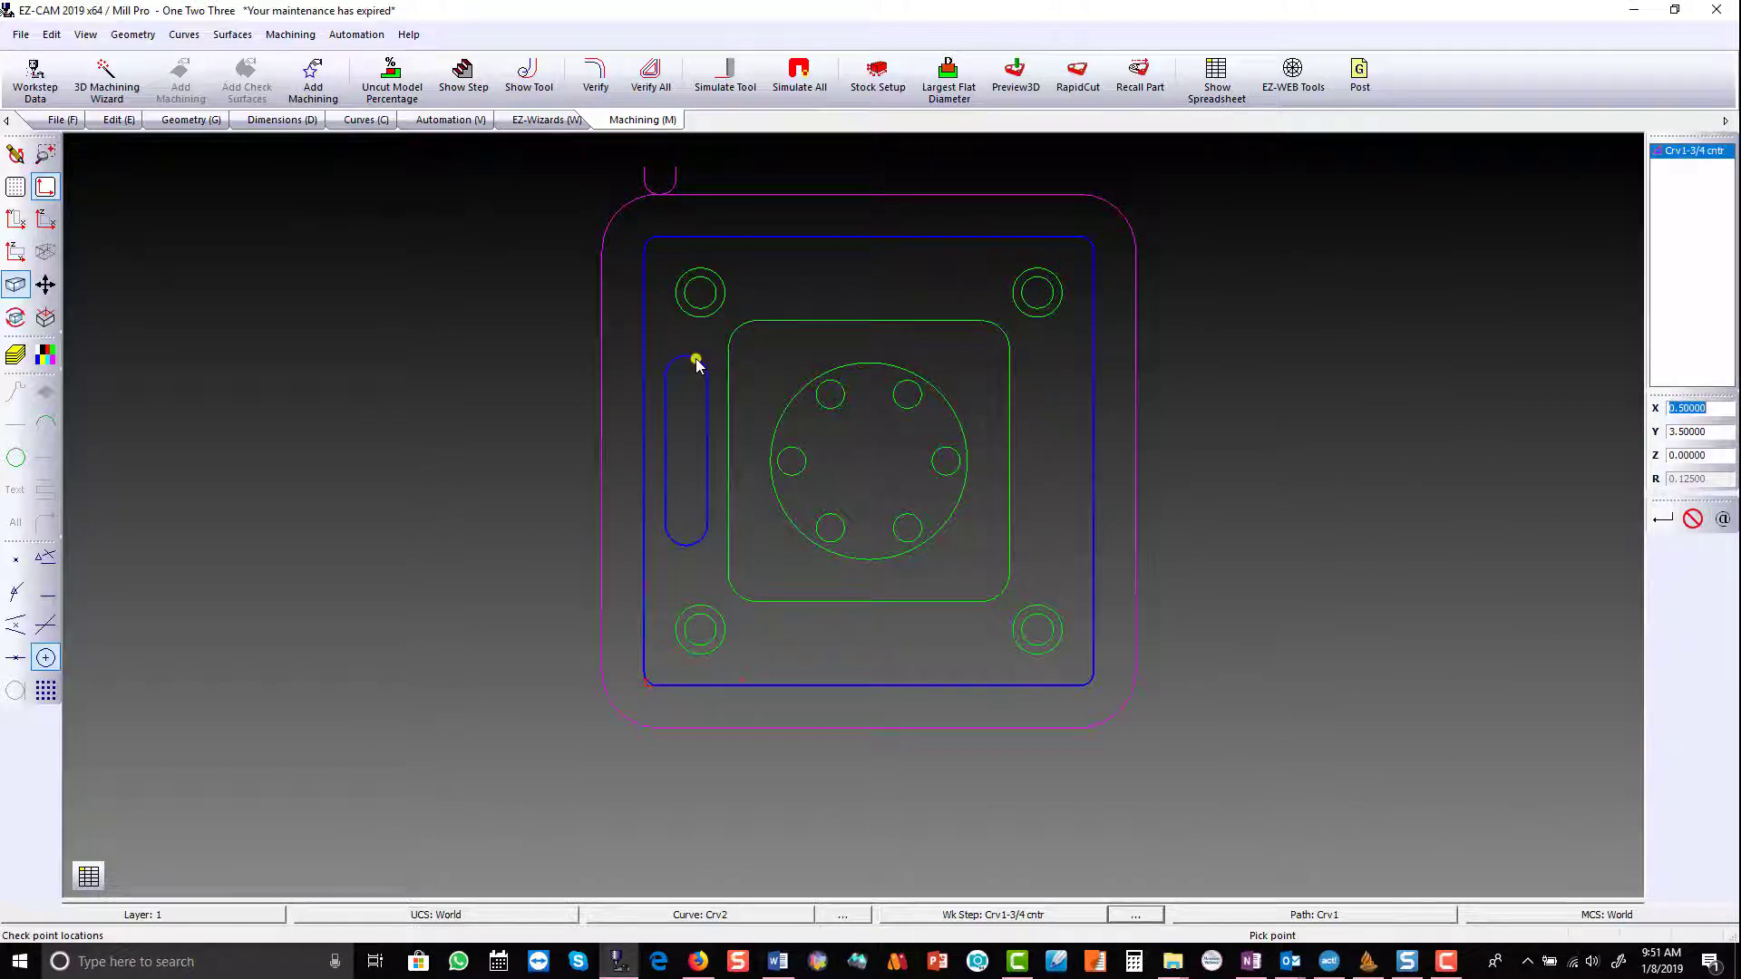
{"action": "left_click", "coordinate": [695, 361]}
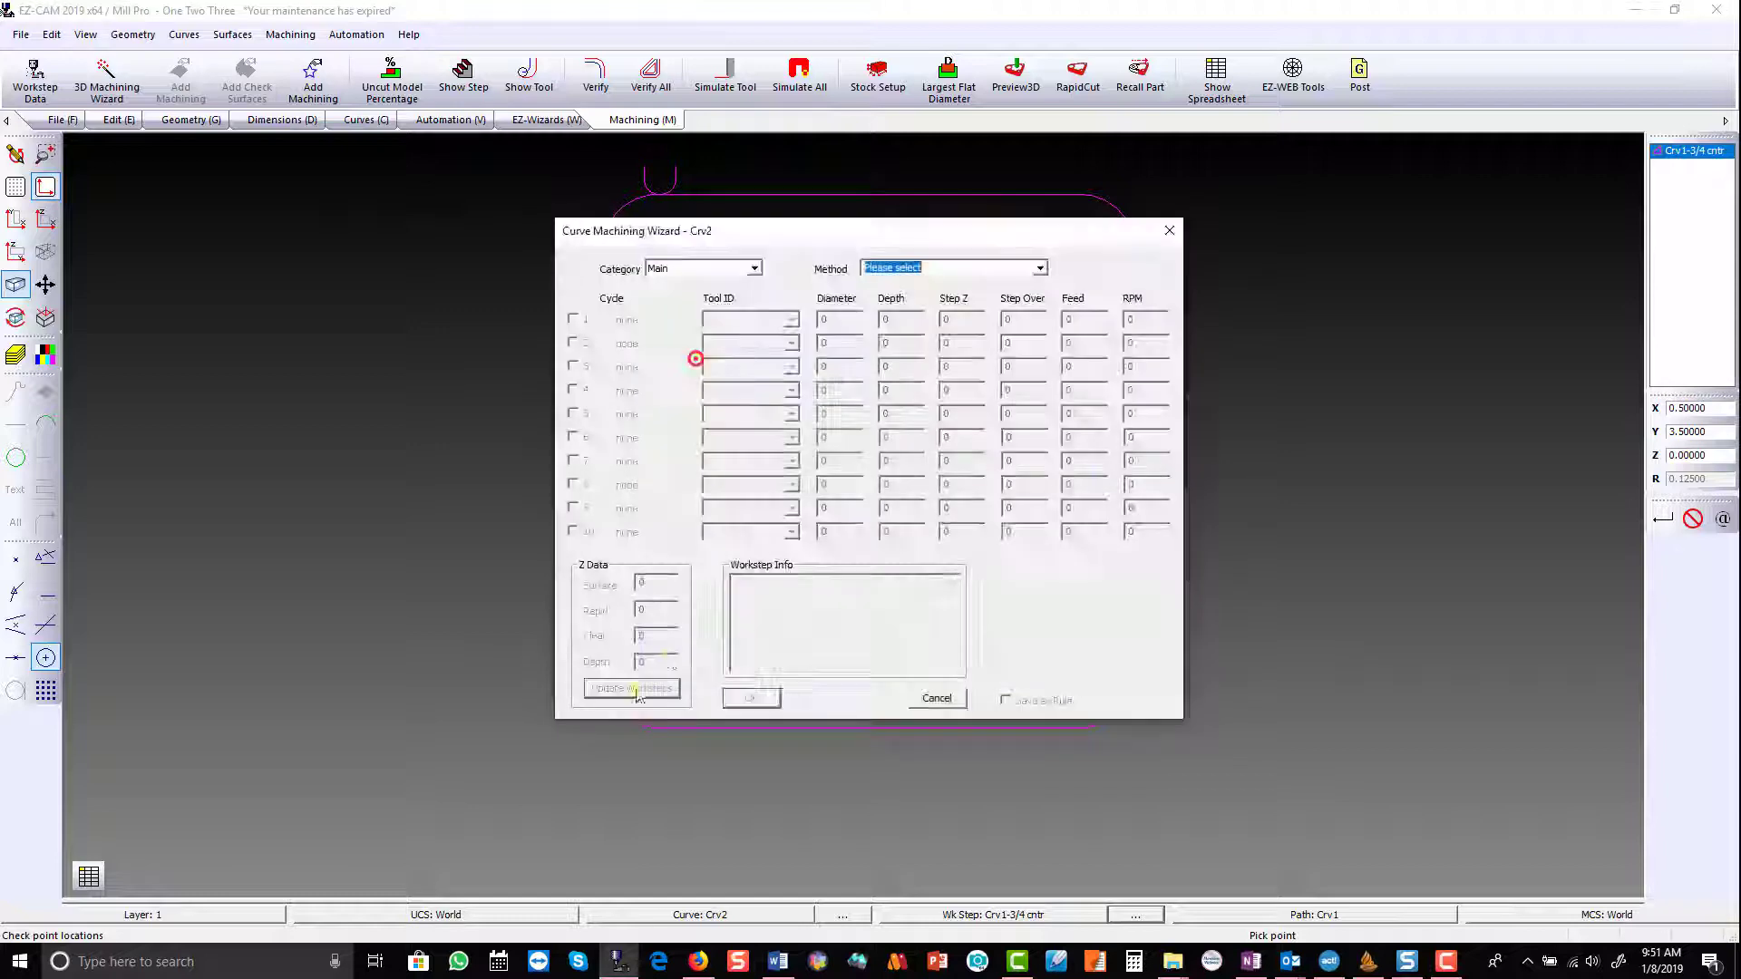
Step: Create a (TB)Milling-Pocket HSM workstep with the D .25 end mill, second pocket step off
{"action": "left_click", "coordinate": [756, 269]}
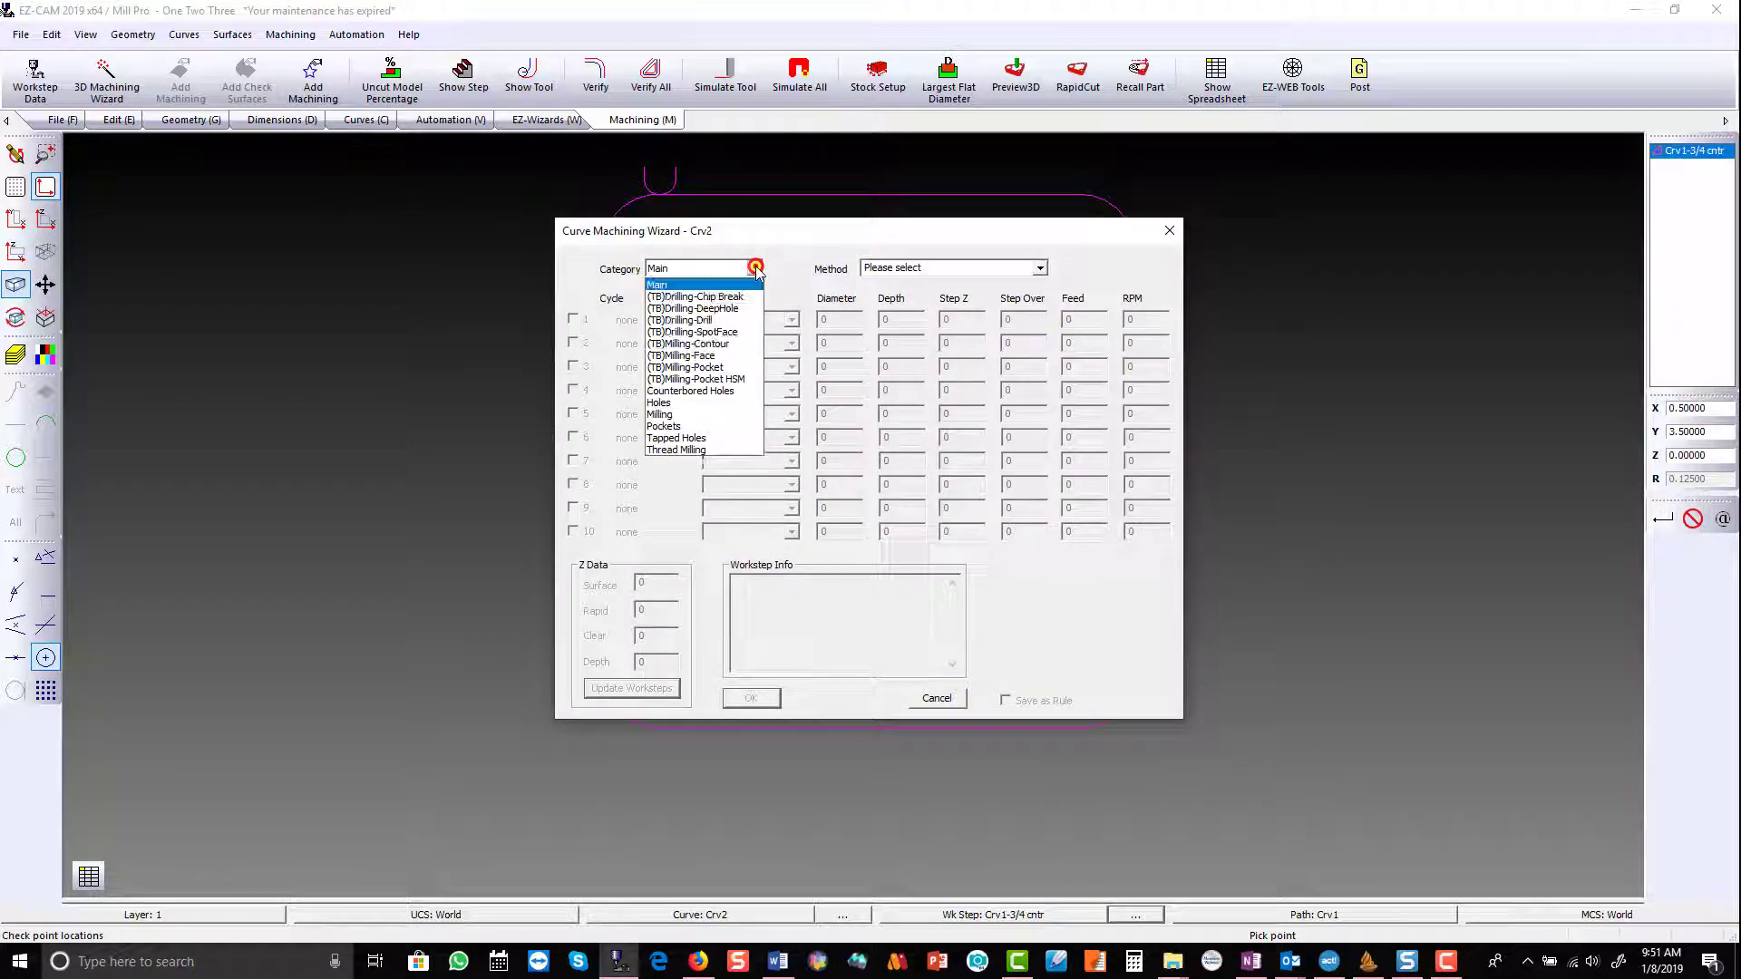
{"action": "left_click", "coordinate": [743, 378]}
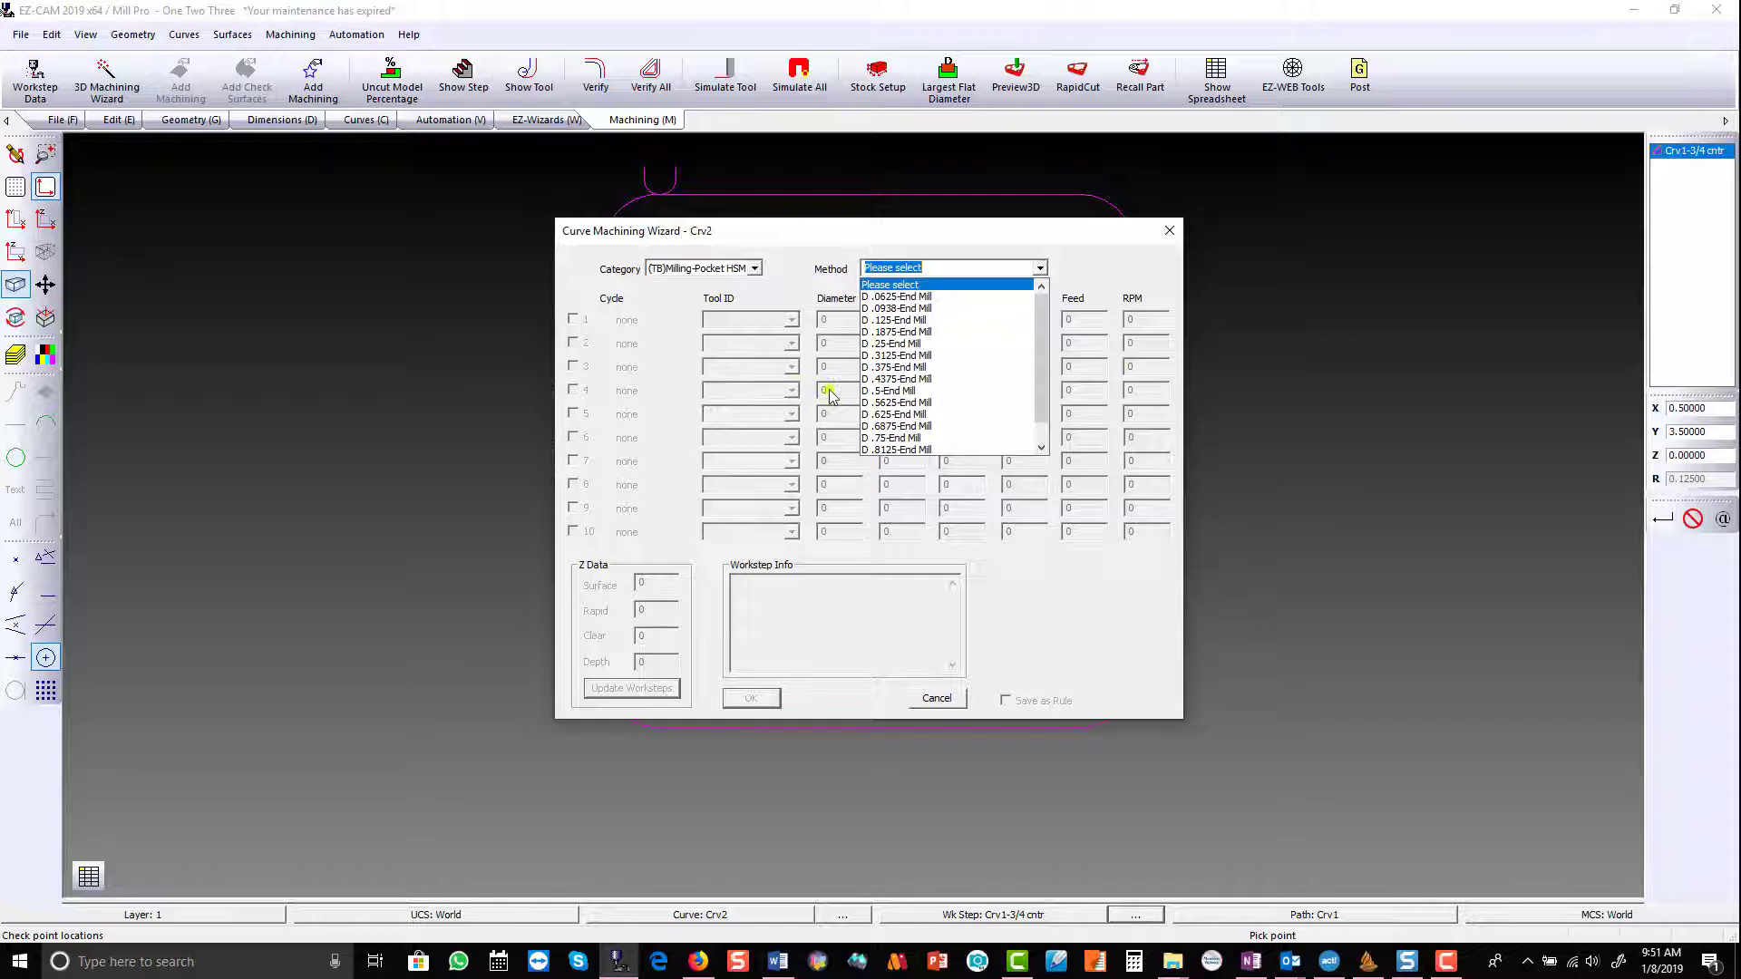
{"action": "left_click", "coordinate": [886, 342]}
{"action": "type", "text": "0.375"}
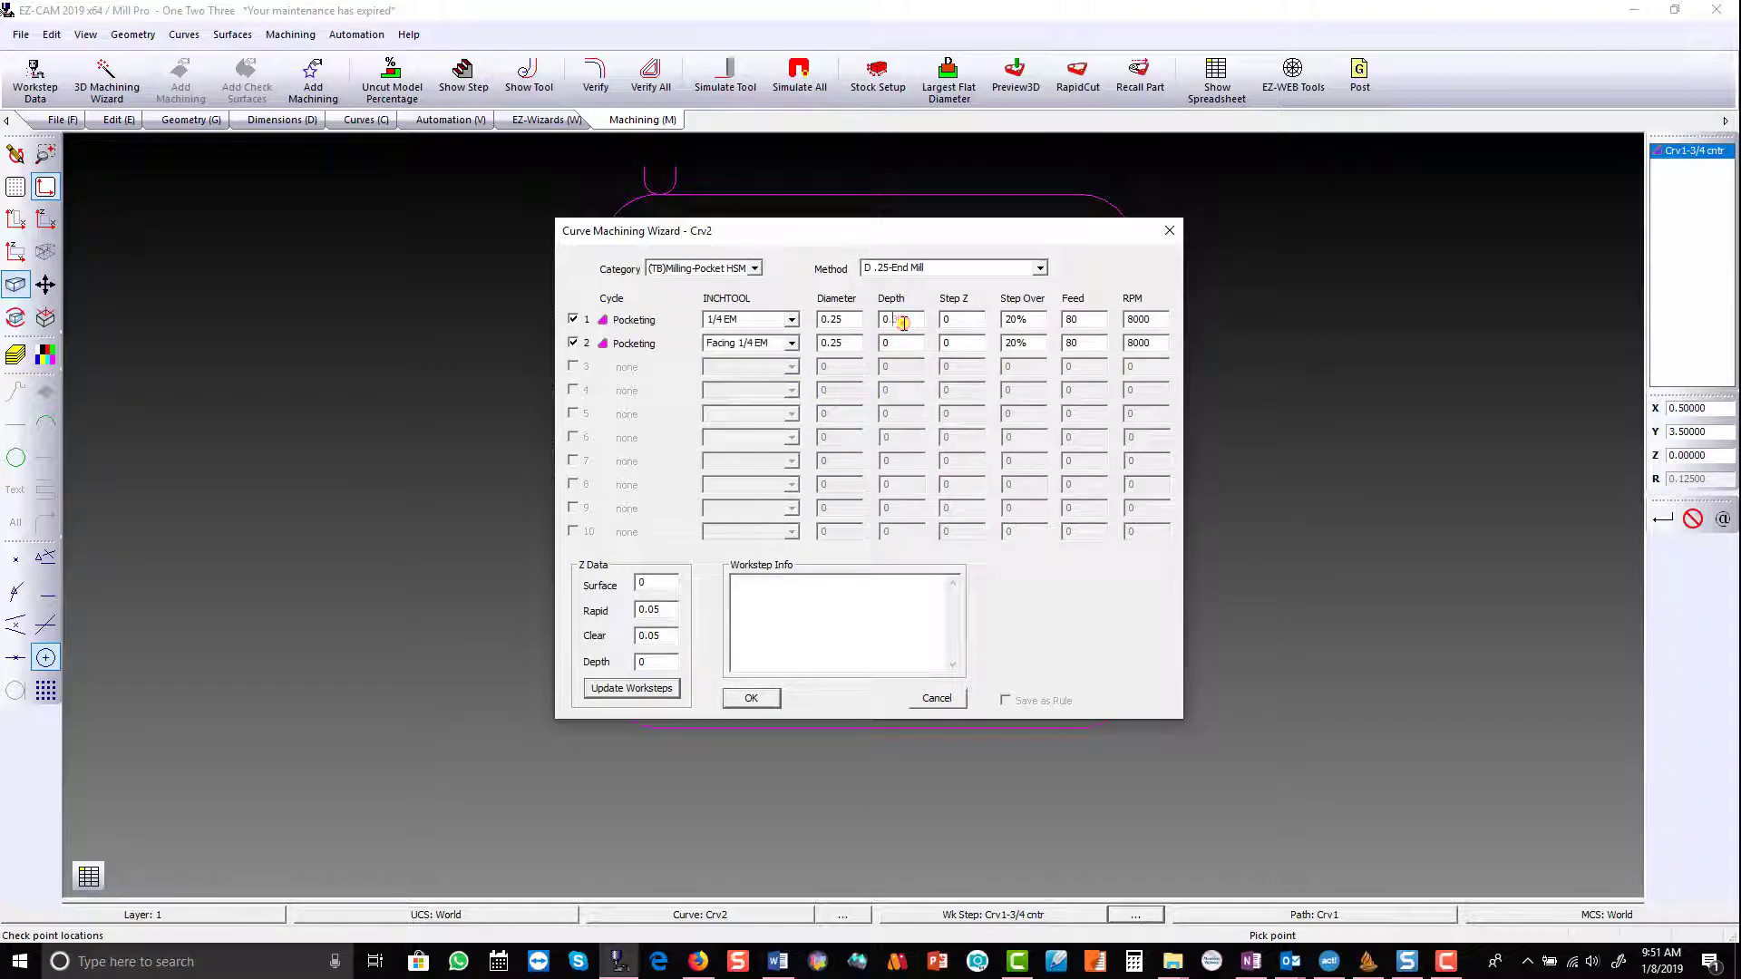
{"action": "left_click", "coordinate": [572, 343]}
{"action": "left_click", "coordinate": [751, 698]}
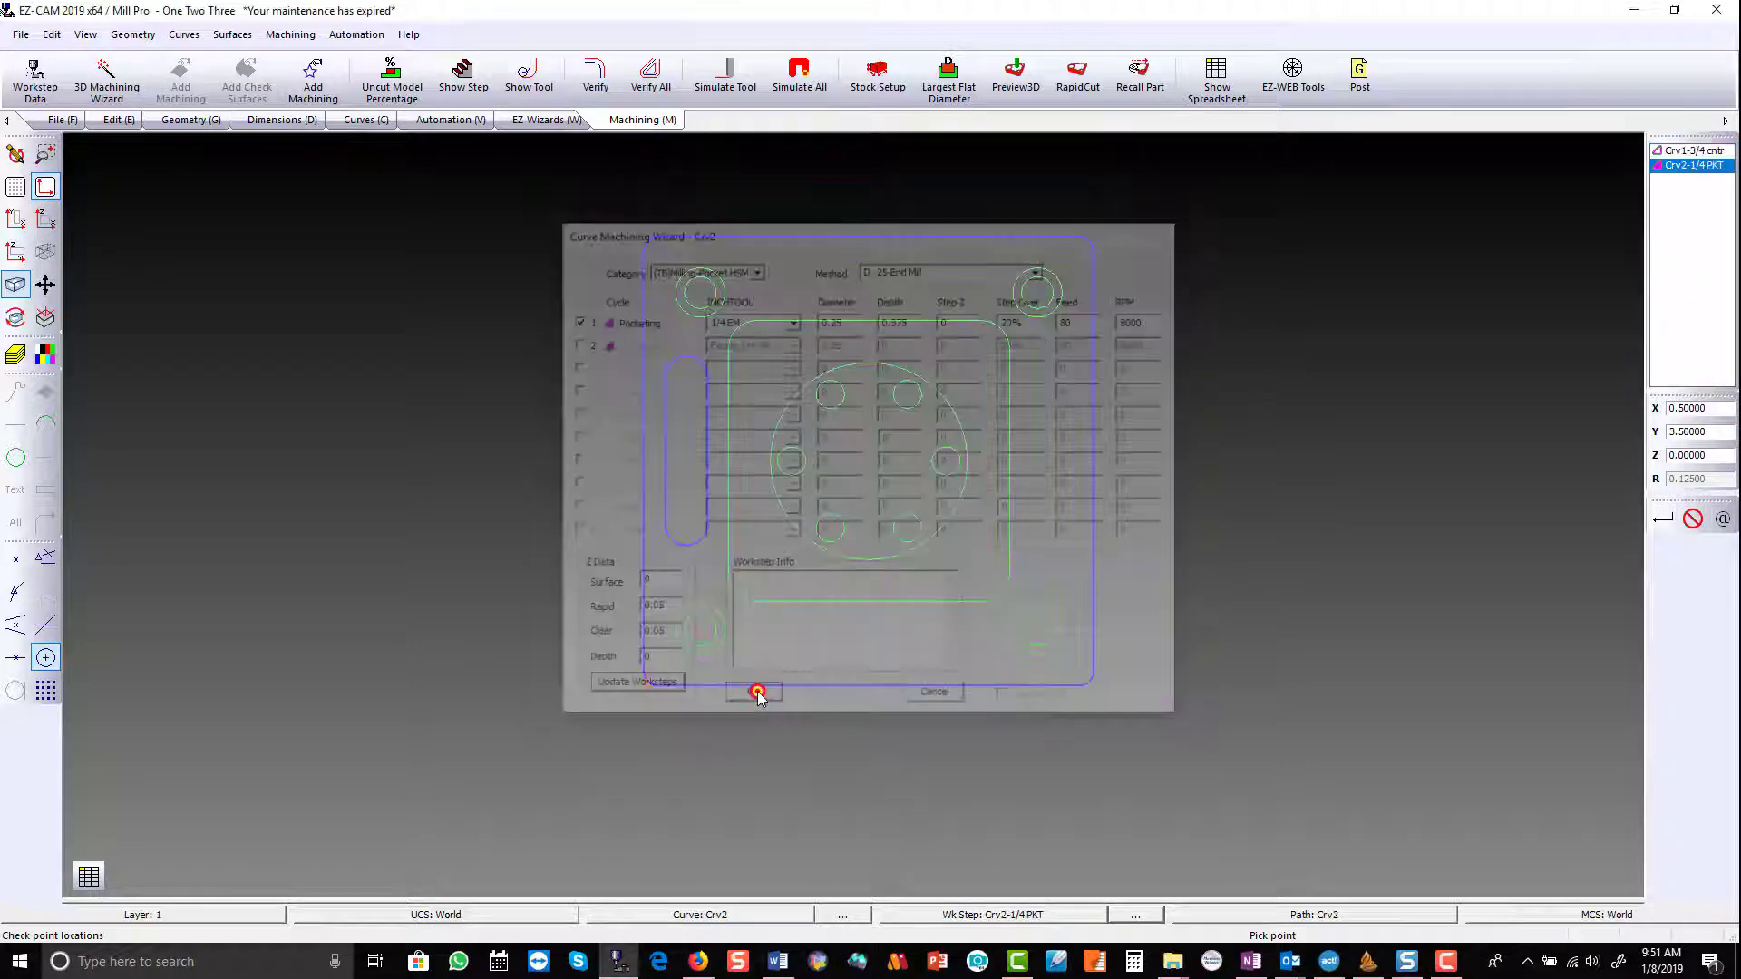
{"action": "left_click", "coordinate": [596, 75]}
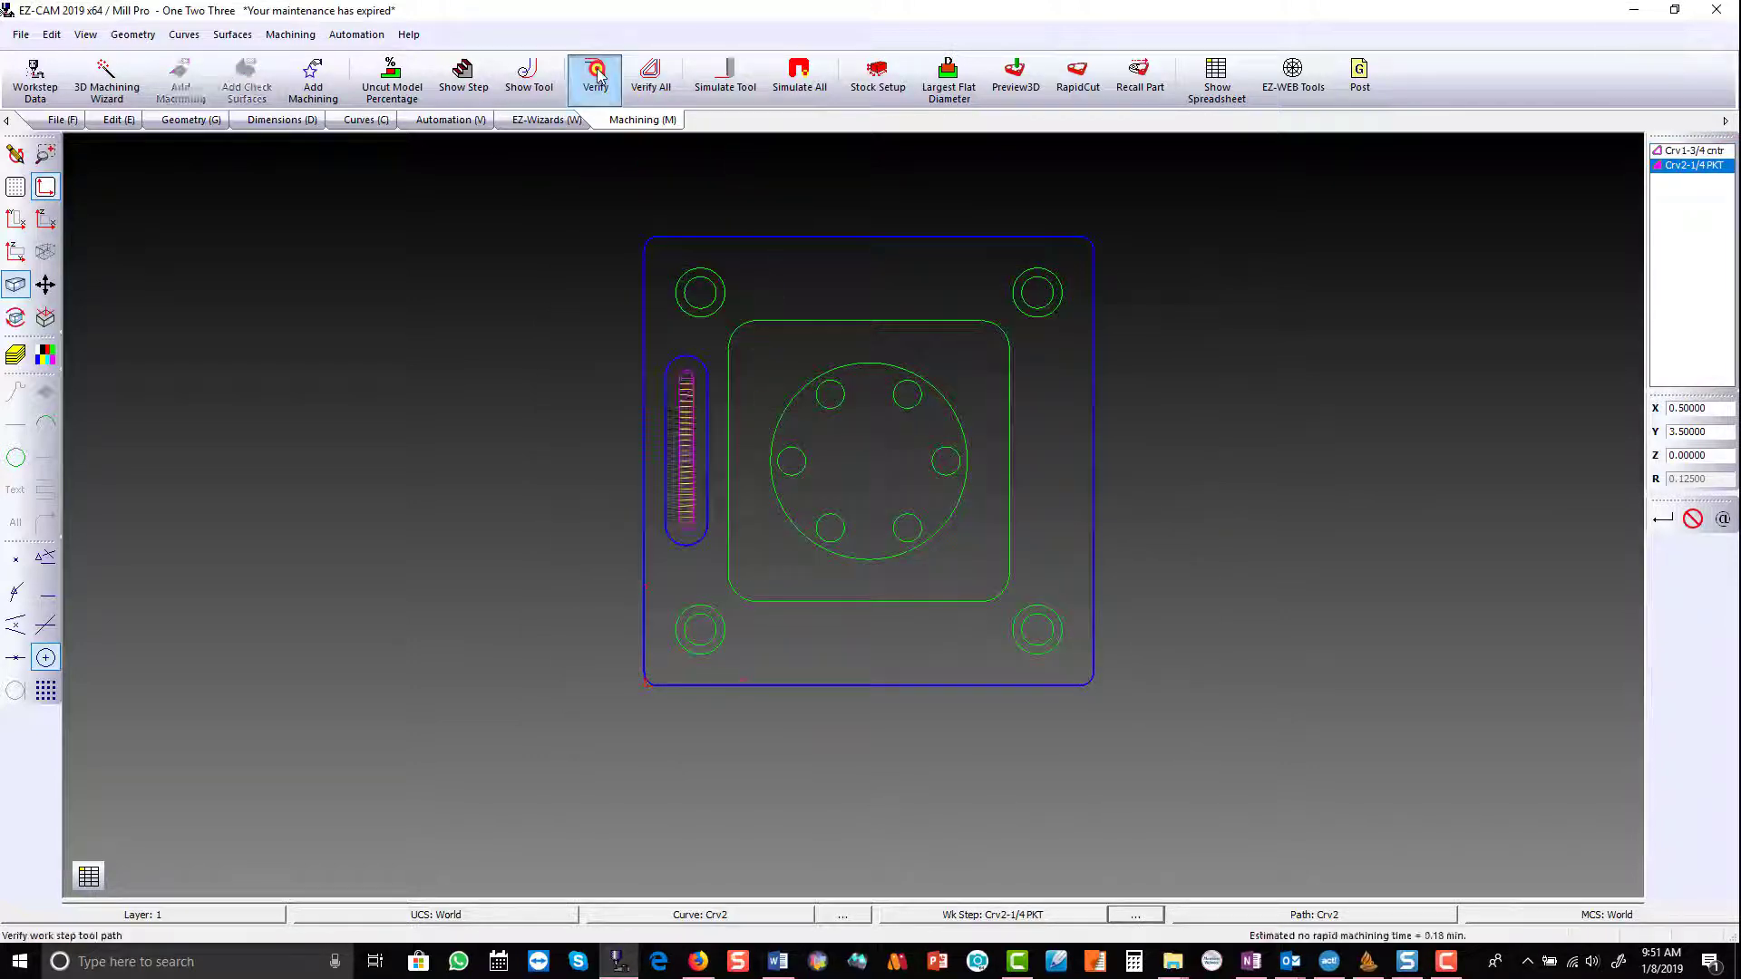
{"action": "left_click", "coordinate": [15, 250]}
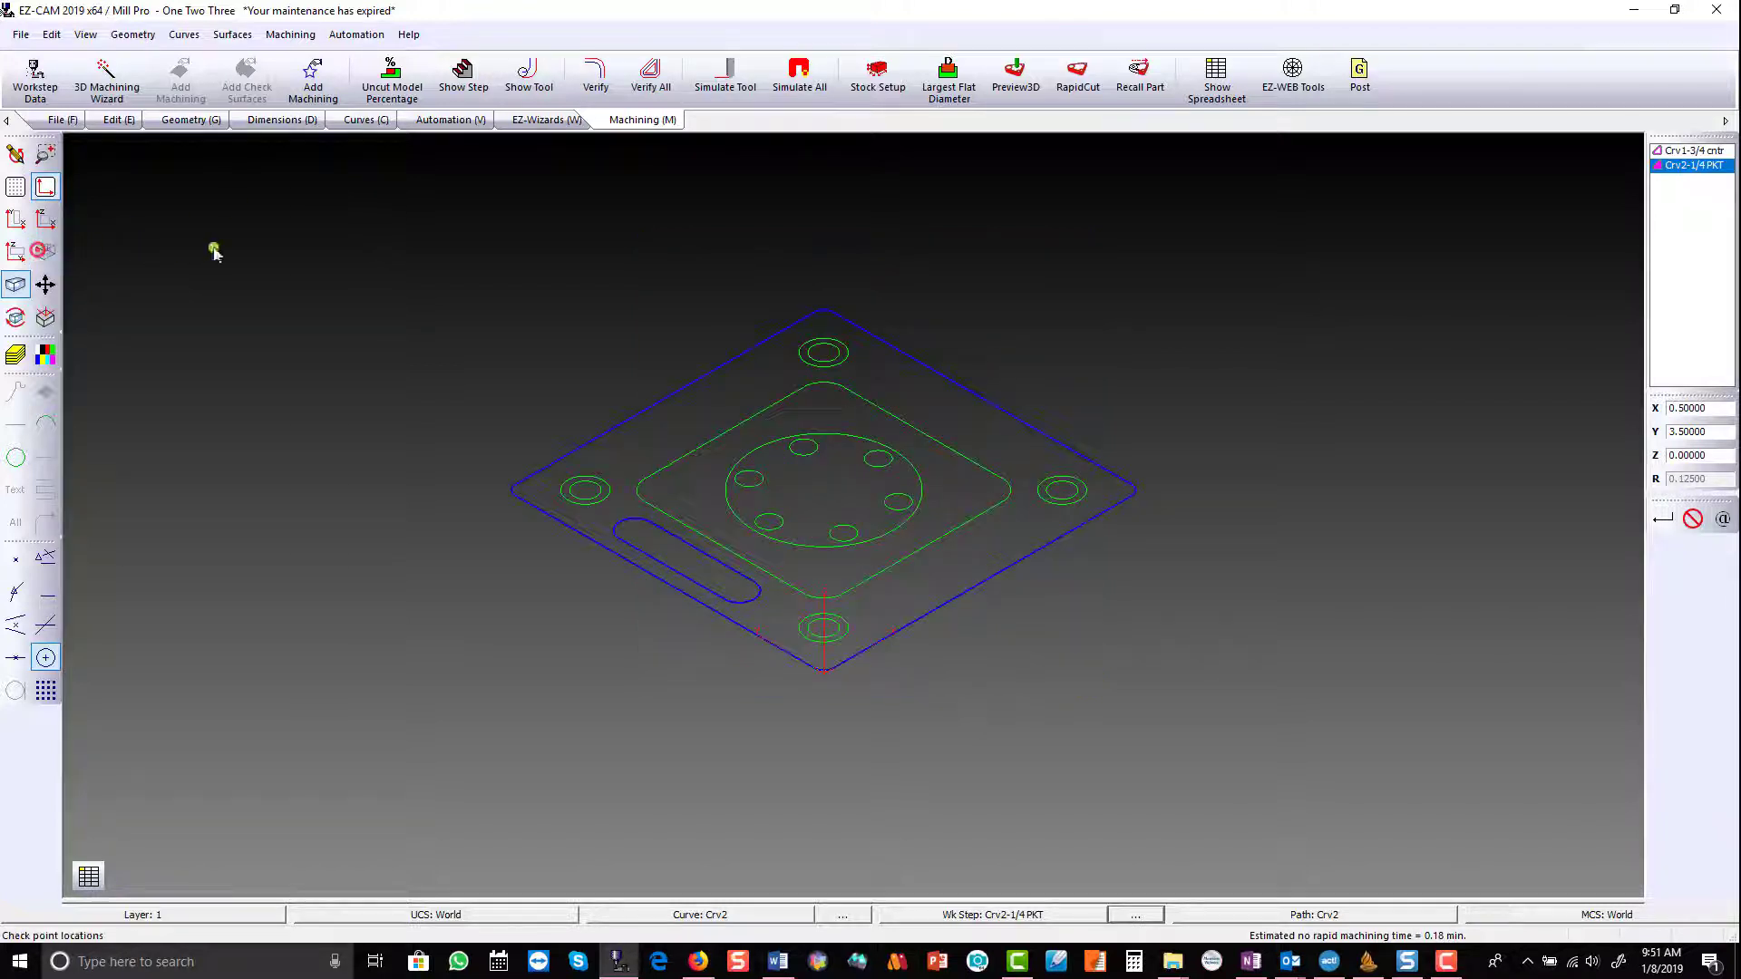
{"action": "left_click", "coordinate": [1018, 77]}
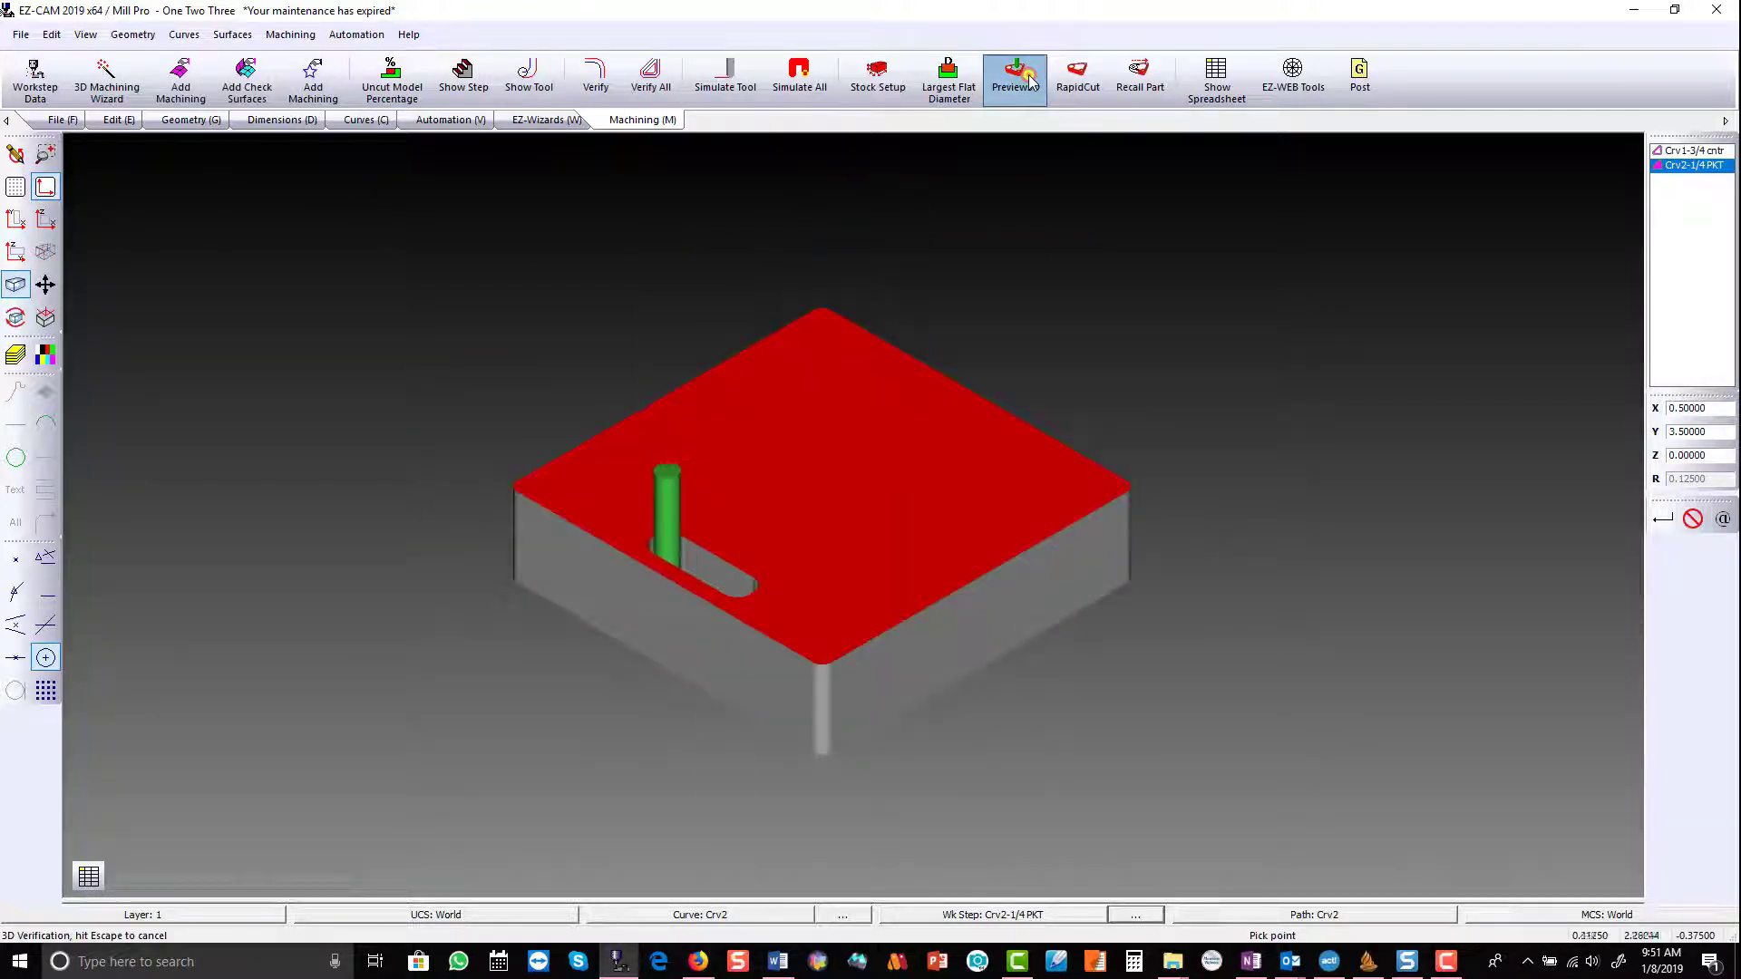
{"action": "left_click_drag", "start_coordinate": [925, 428], "coordinate": [804, 699]}
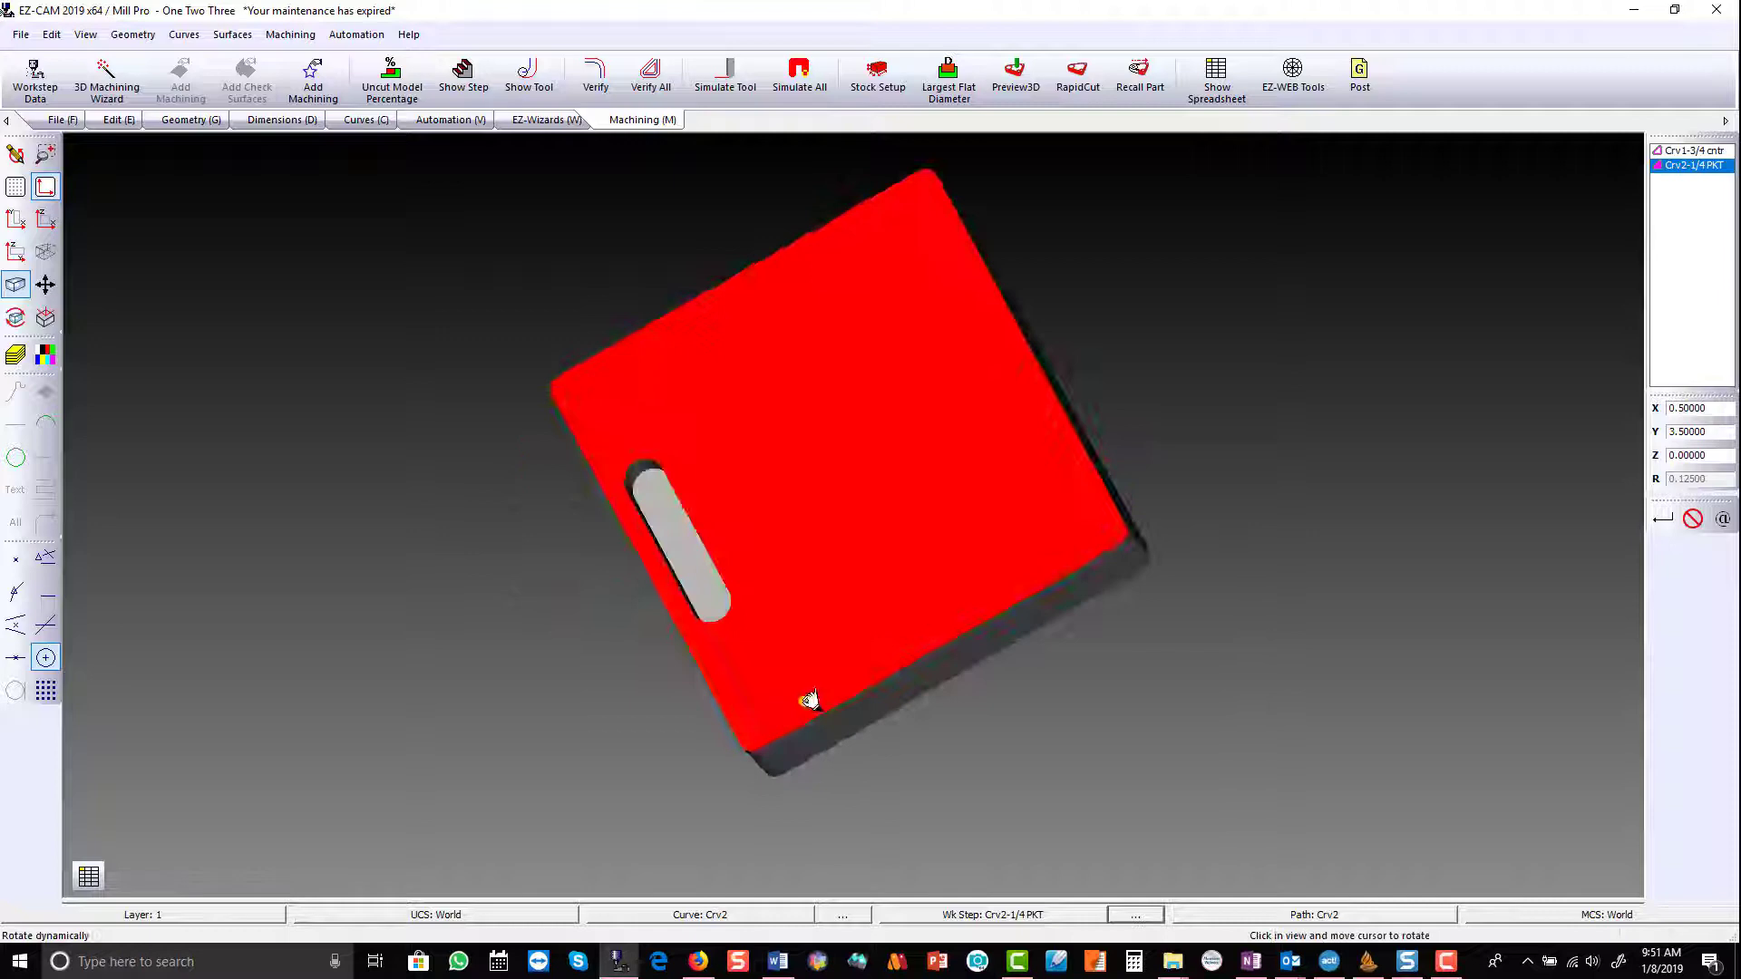
{"action": "left_click", "coordinate": [18, 154]}
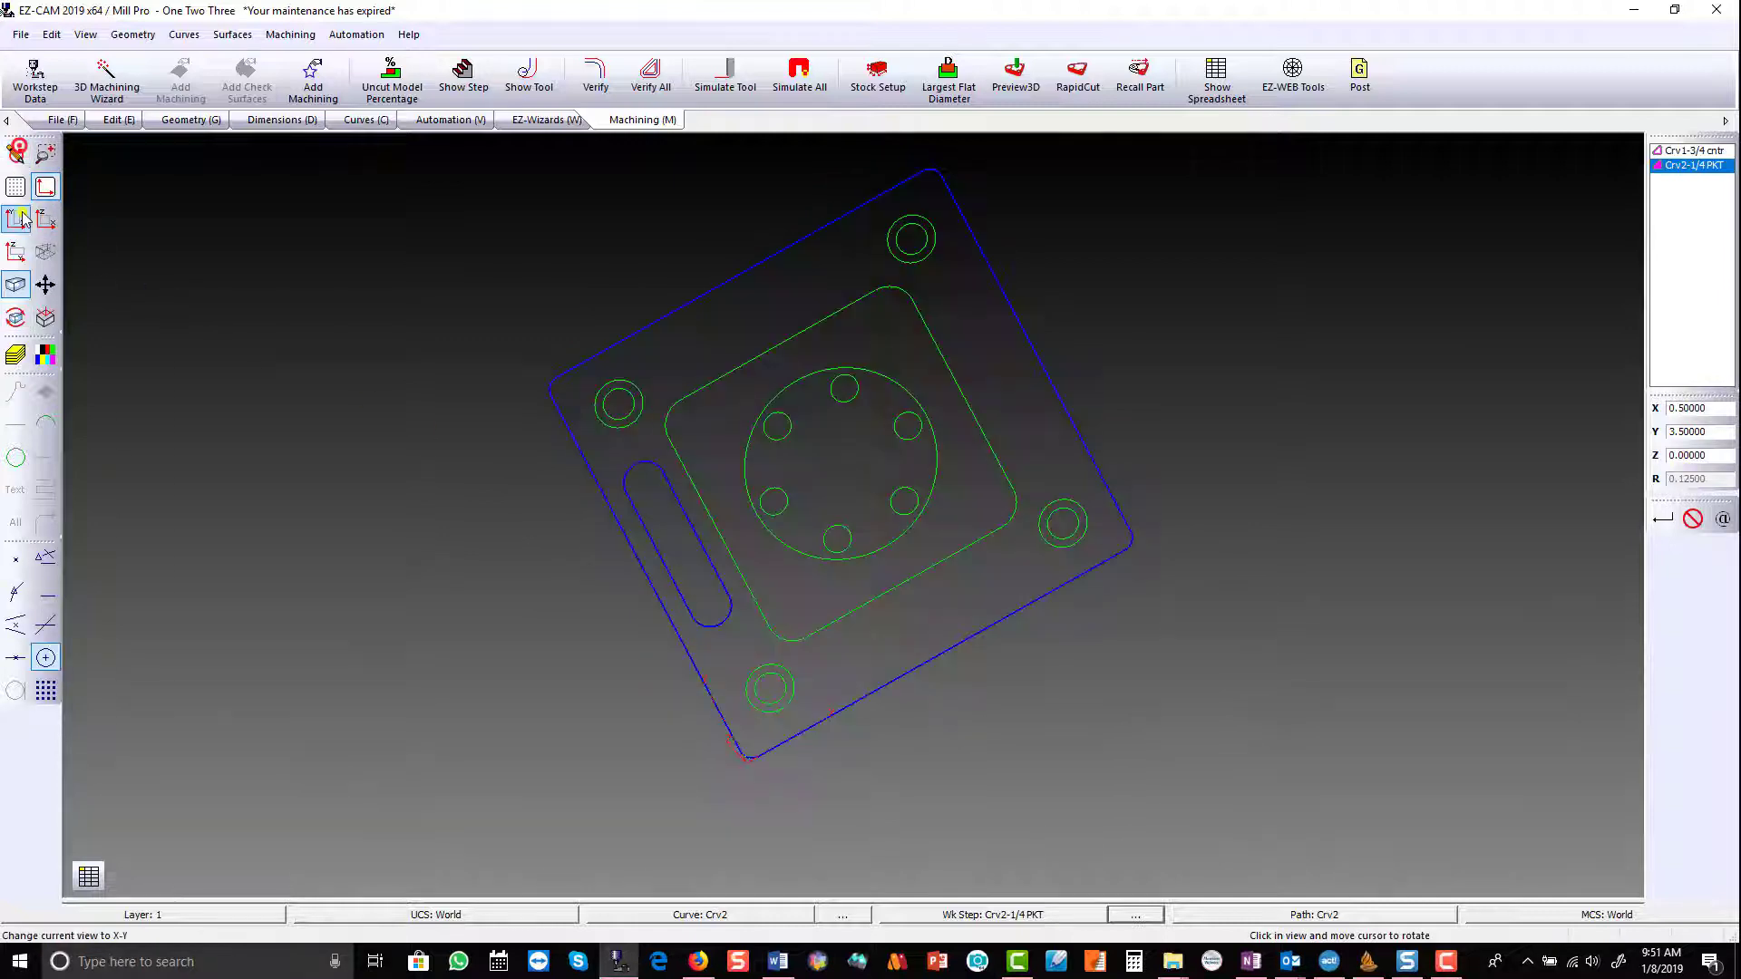
{"action": "left_click", "coordinate": [16, 220]}
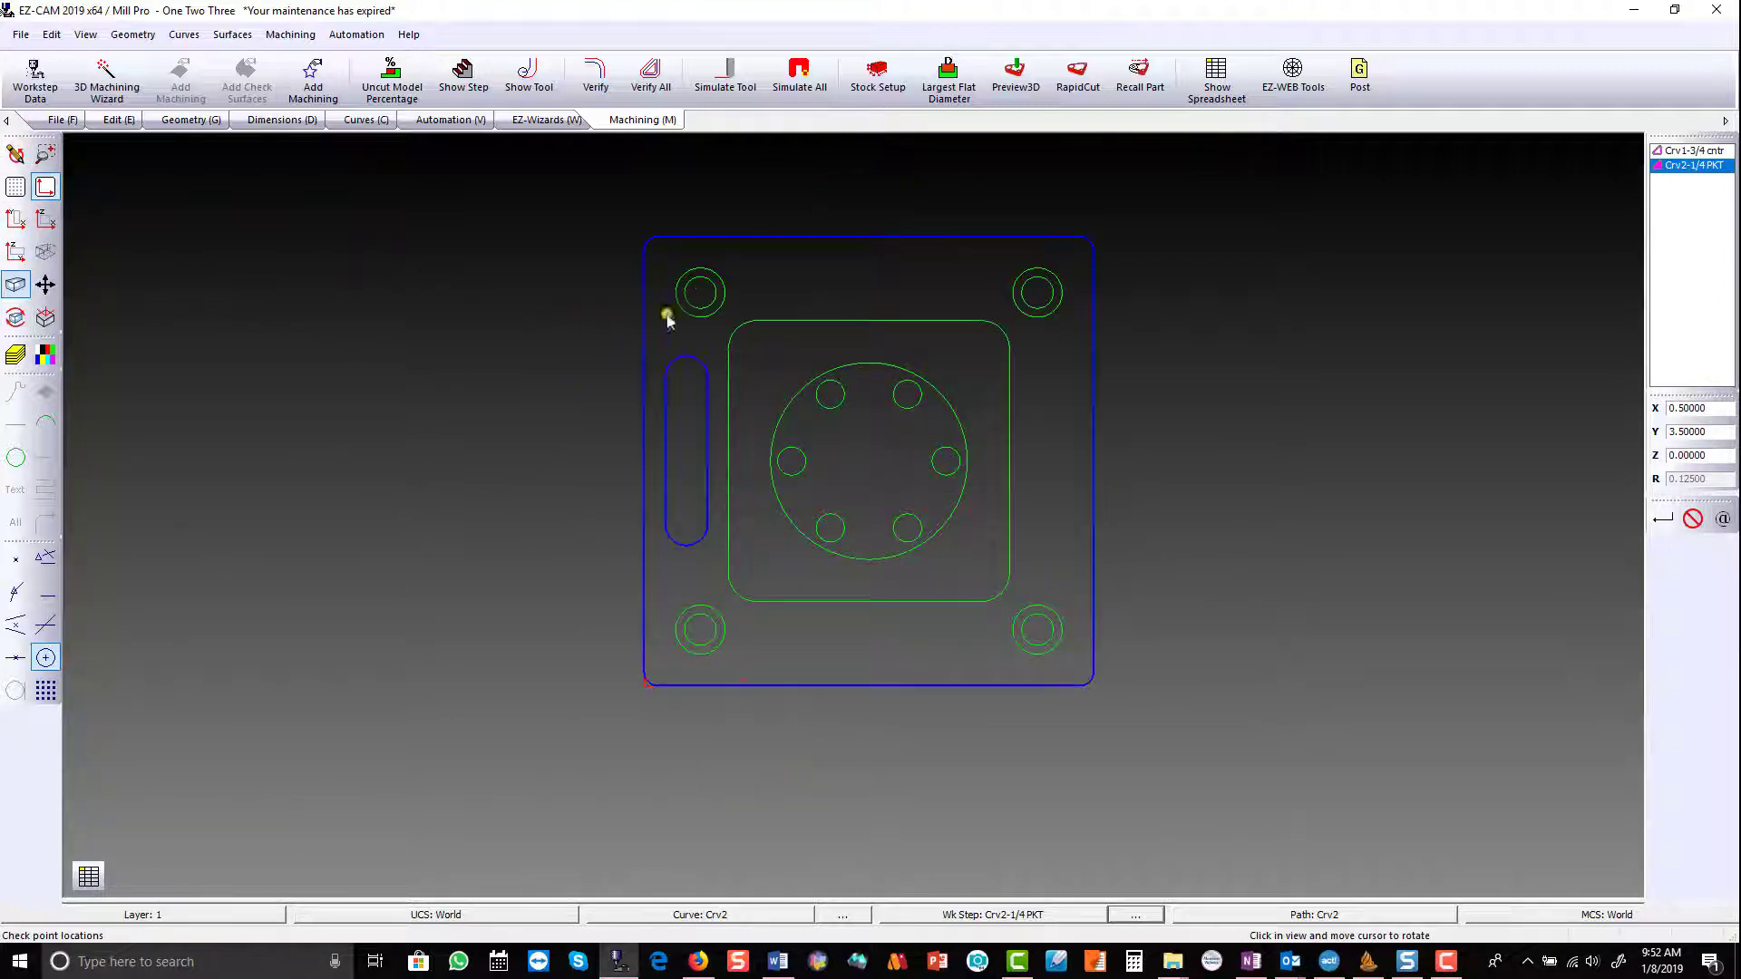
Step: Chain the rounded square pocket outline as curve Crv3
{"action": "right_click", "coordinate": [800, 302]}
{"action": "left_click", "coordinate": [818, 320]}
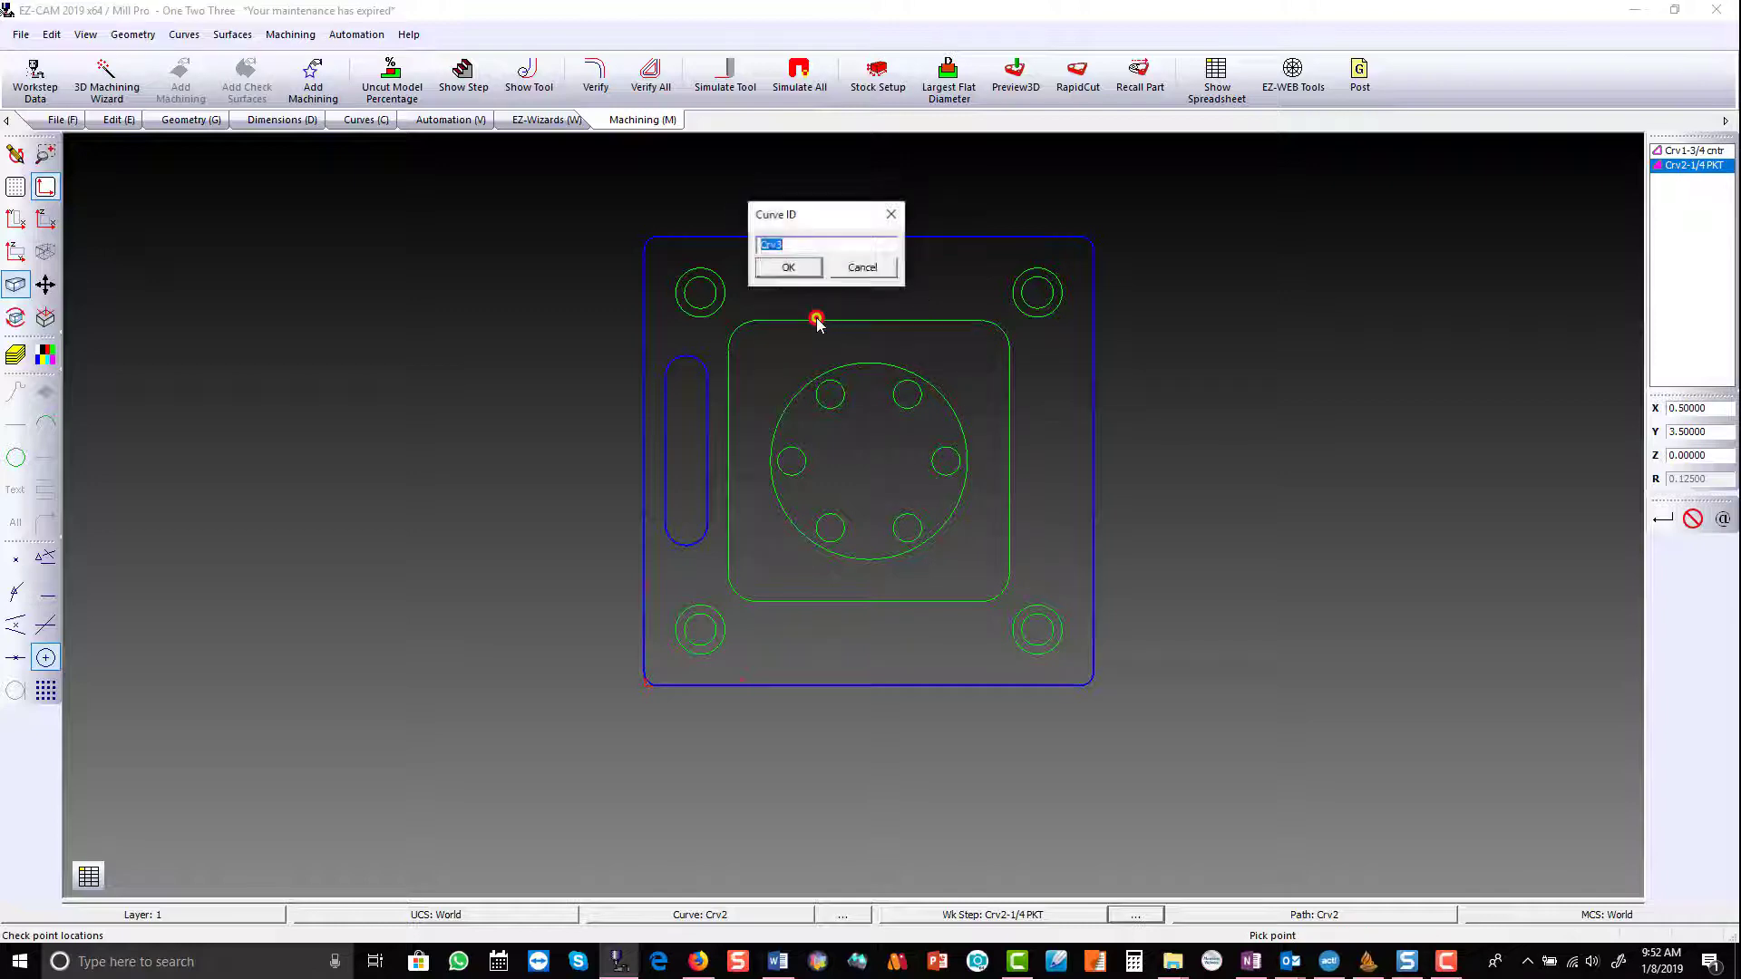
{"action": "left_click", "coordinate": [789, 268]}
{"action": "left_click", "coordinate": [770, 328]}
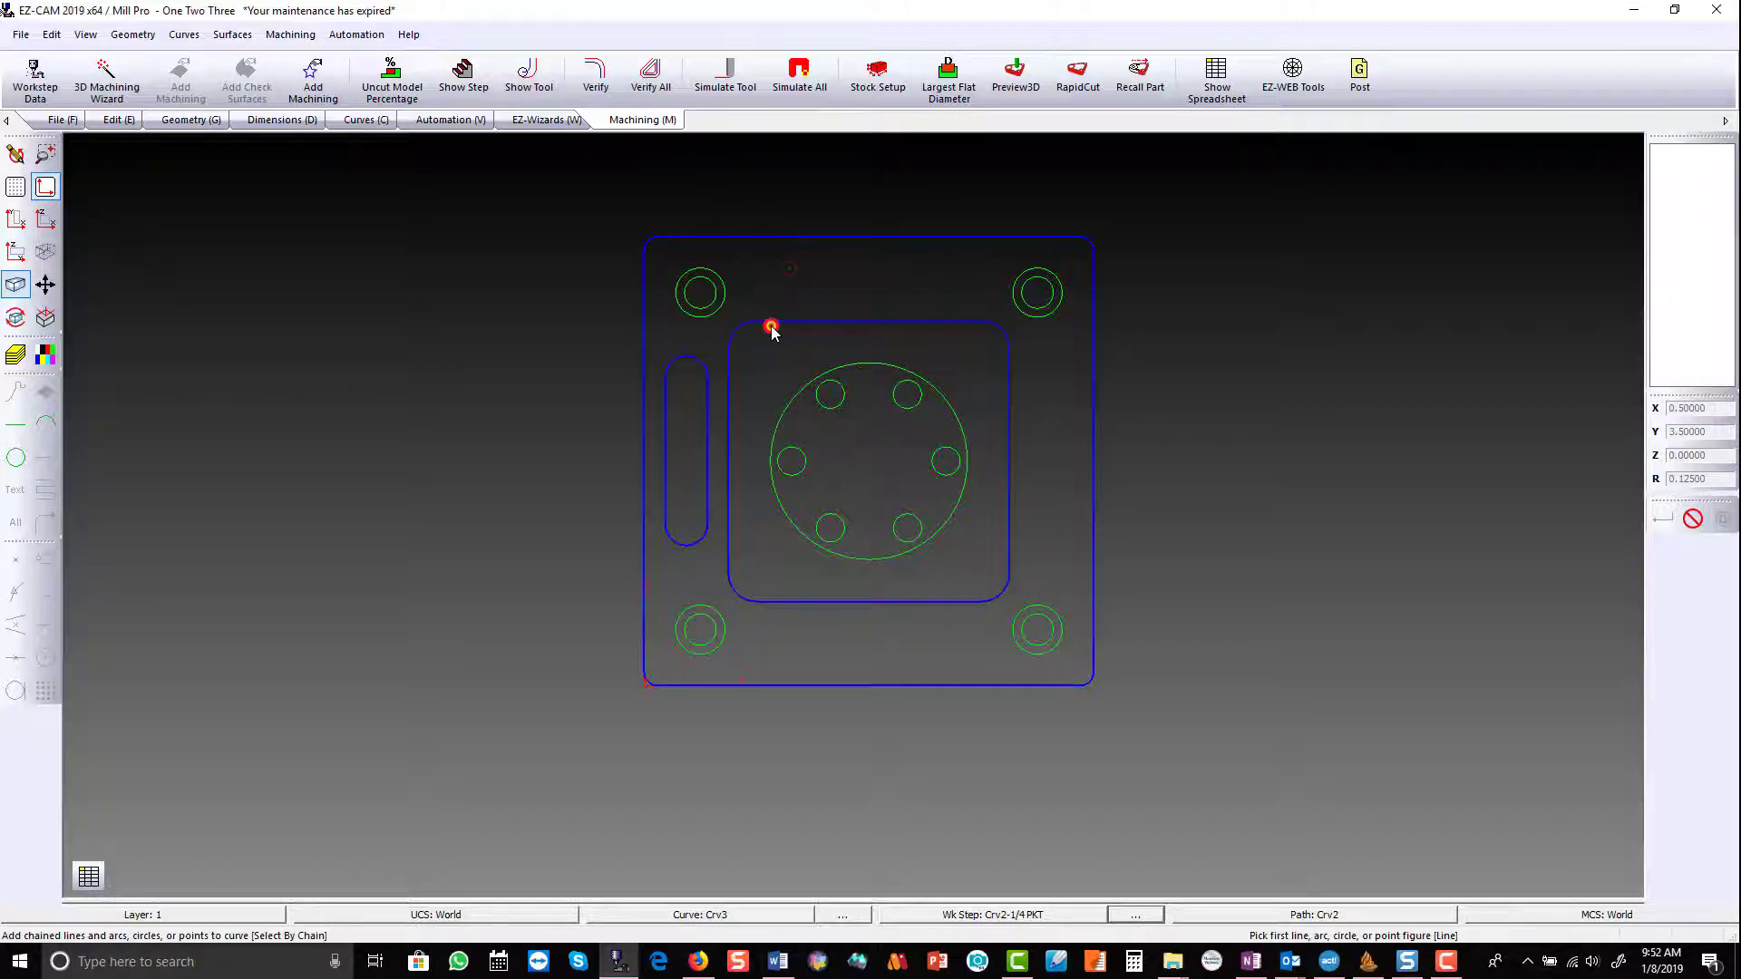
{"action": "left_click", "coordinate": [795, 322]}
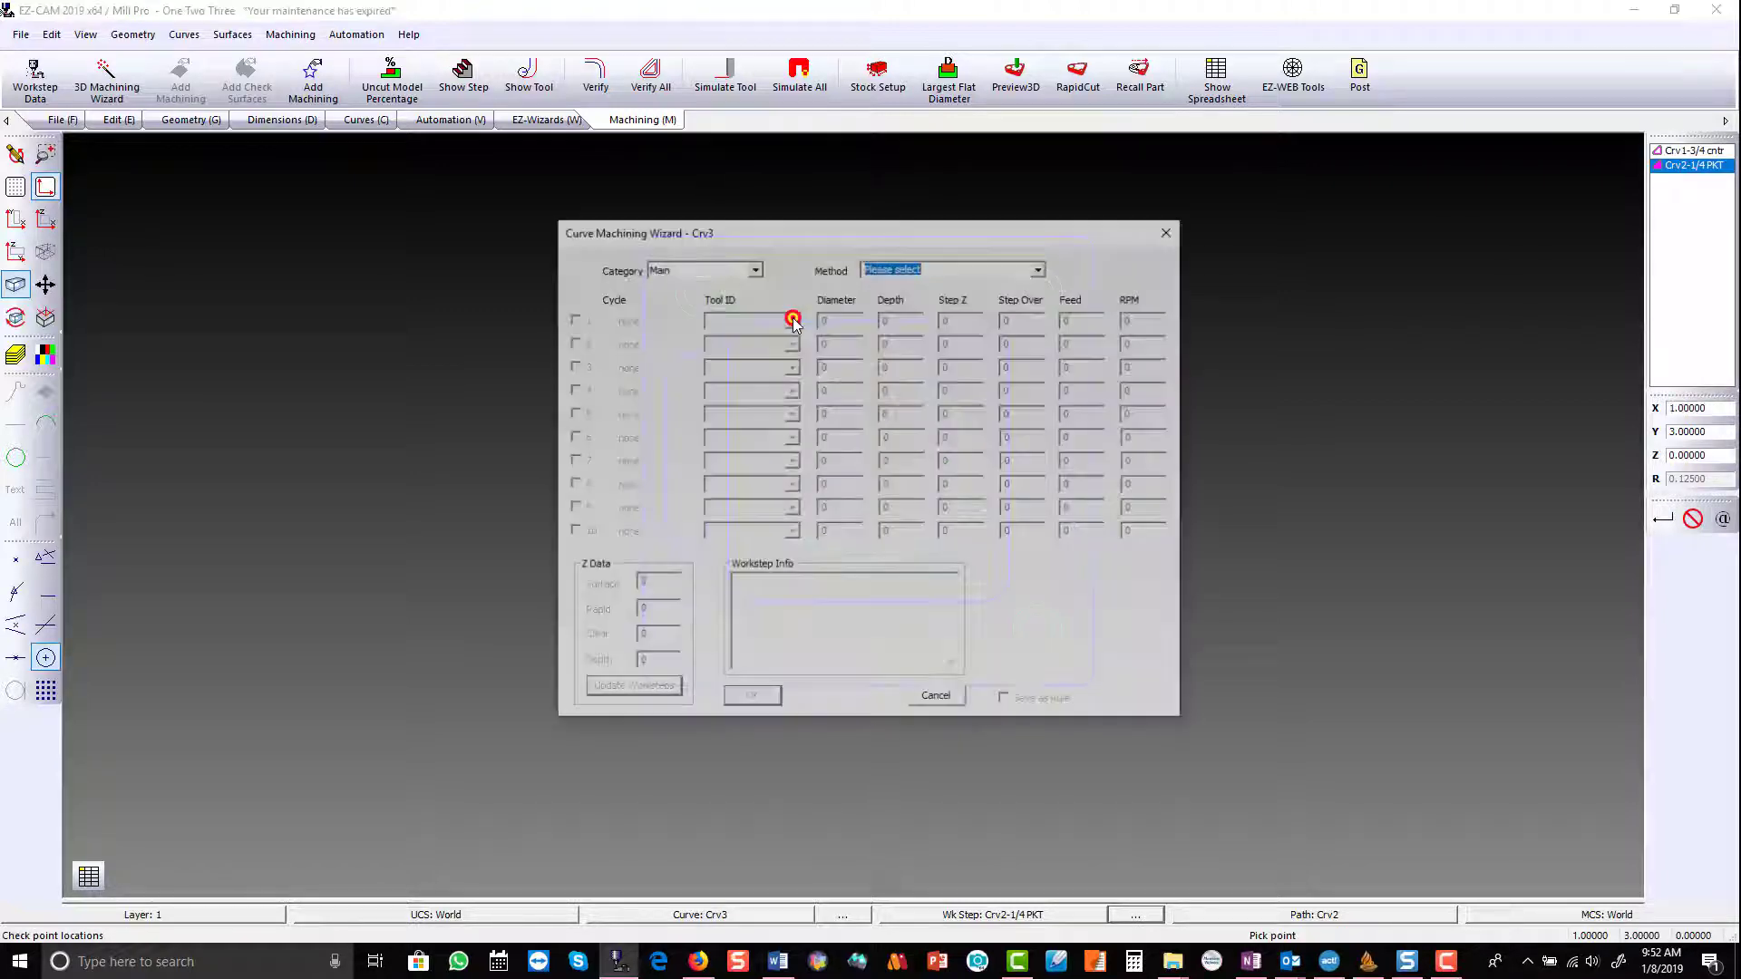
Step: Create a (TB)Milling-Pocket HSM workstep with the D .5 end mill, 0.25 deep, second pass off
{"action": "left_click", "coordinate": [754, 269]}
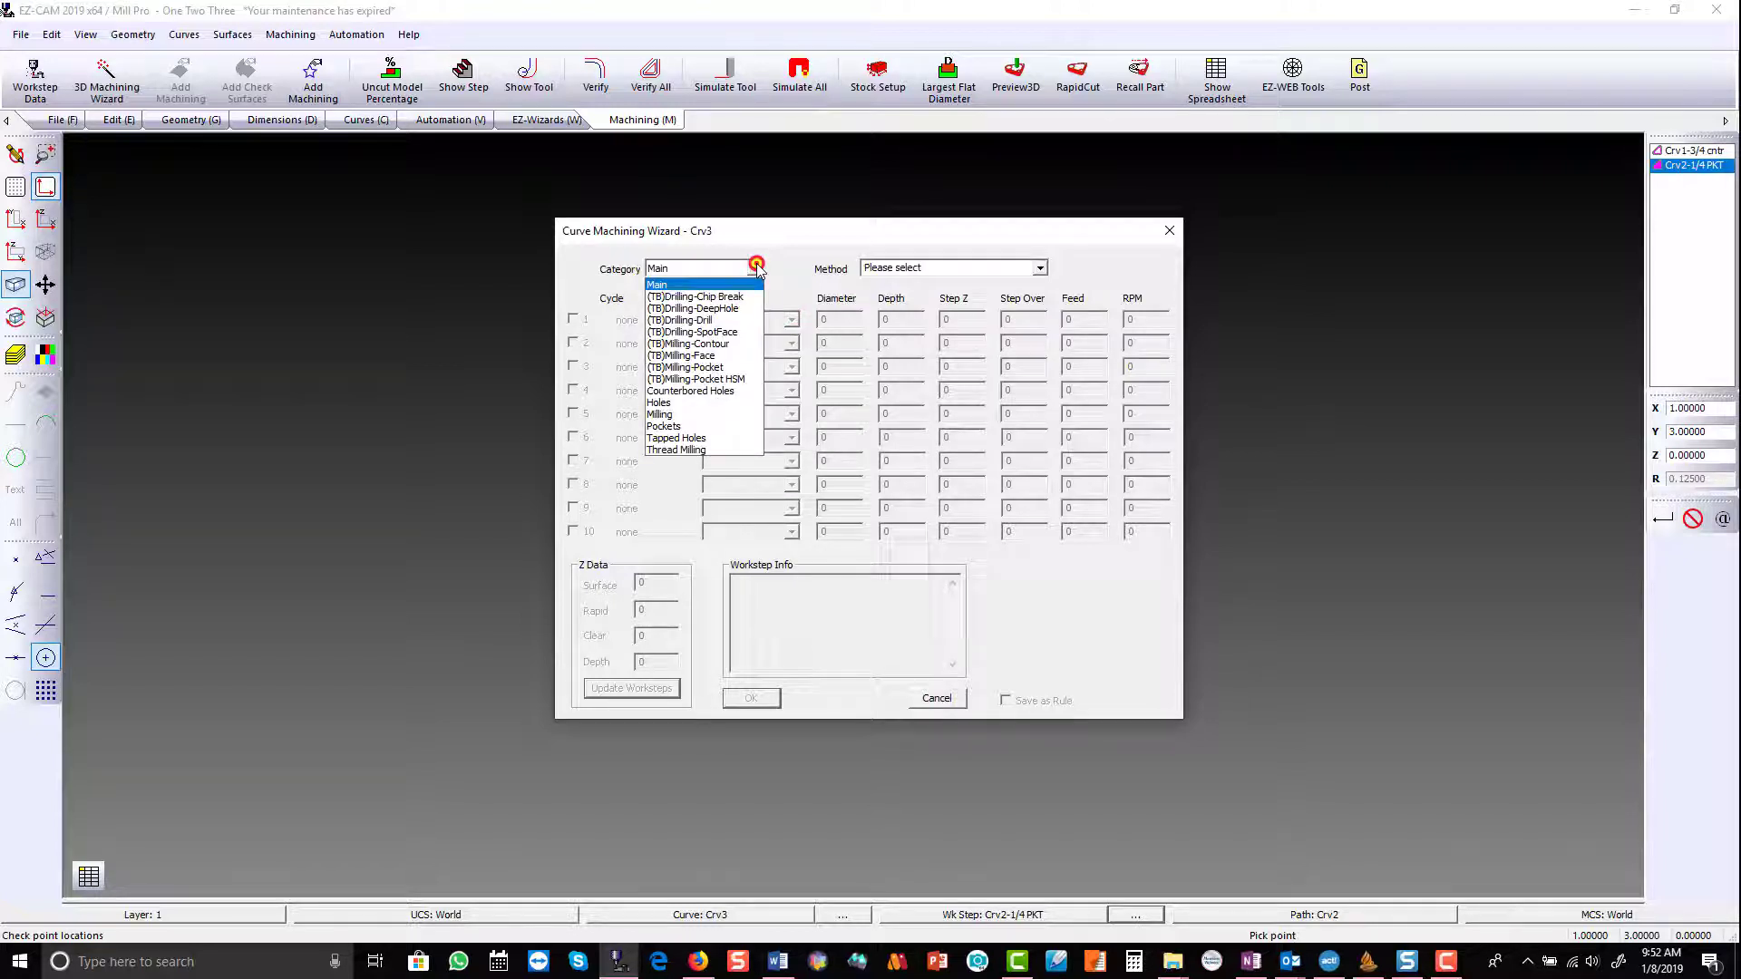
{"action": "left_click", "coordinate": [738, 377]}
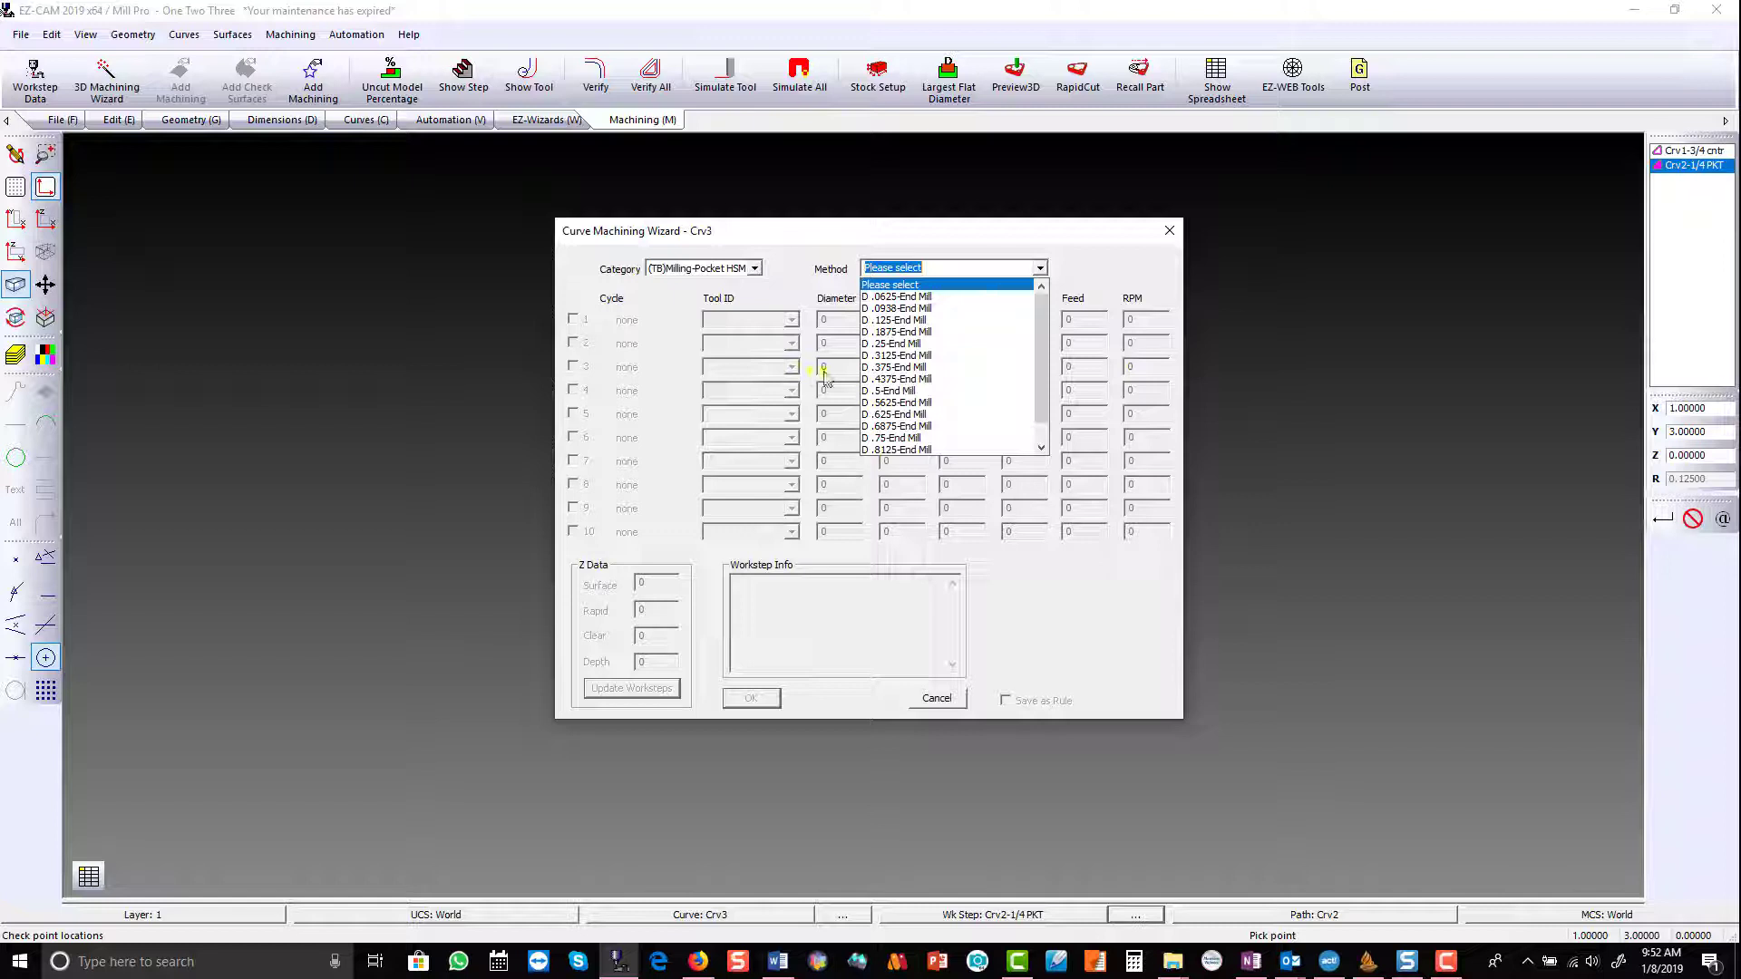
{"action": "left_click", "coordinate": [908, 394]}
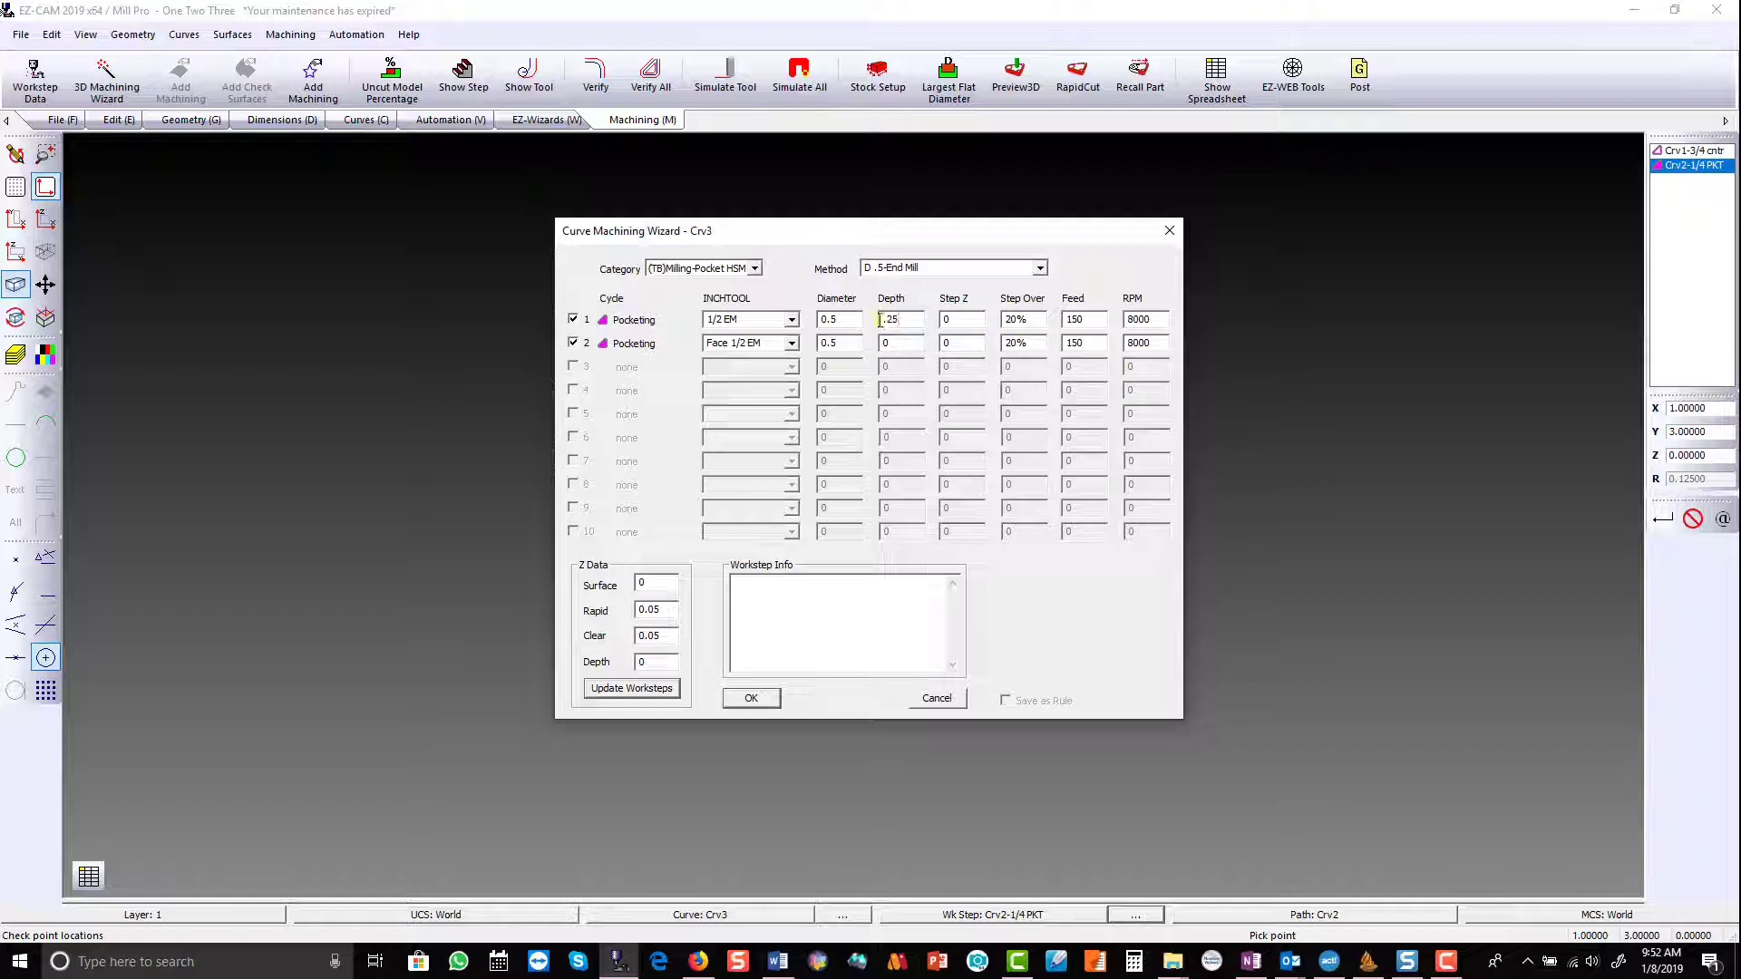
{"action": "left_click", "coordinate": [573, 343]}
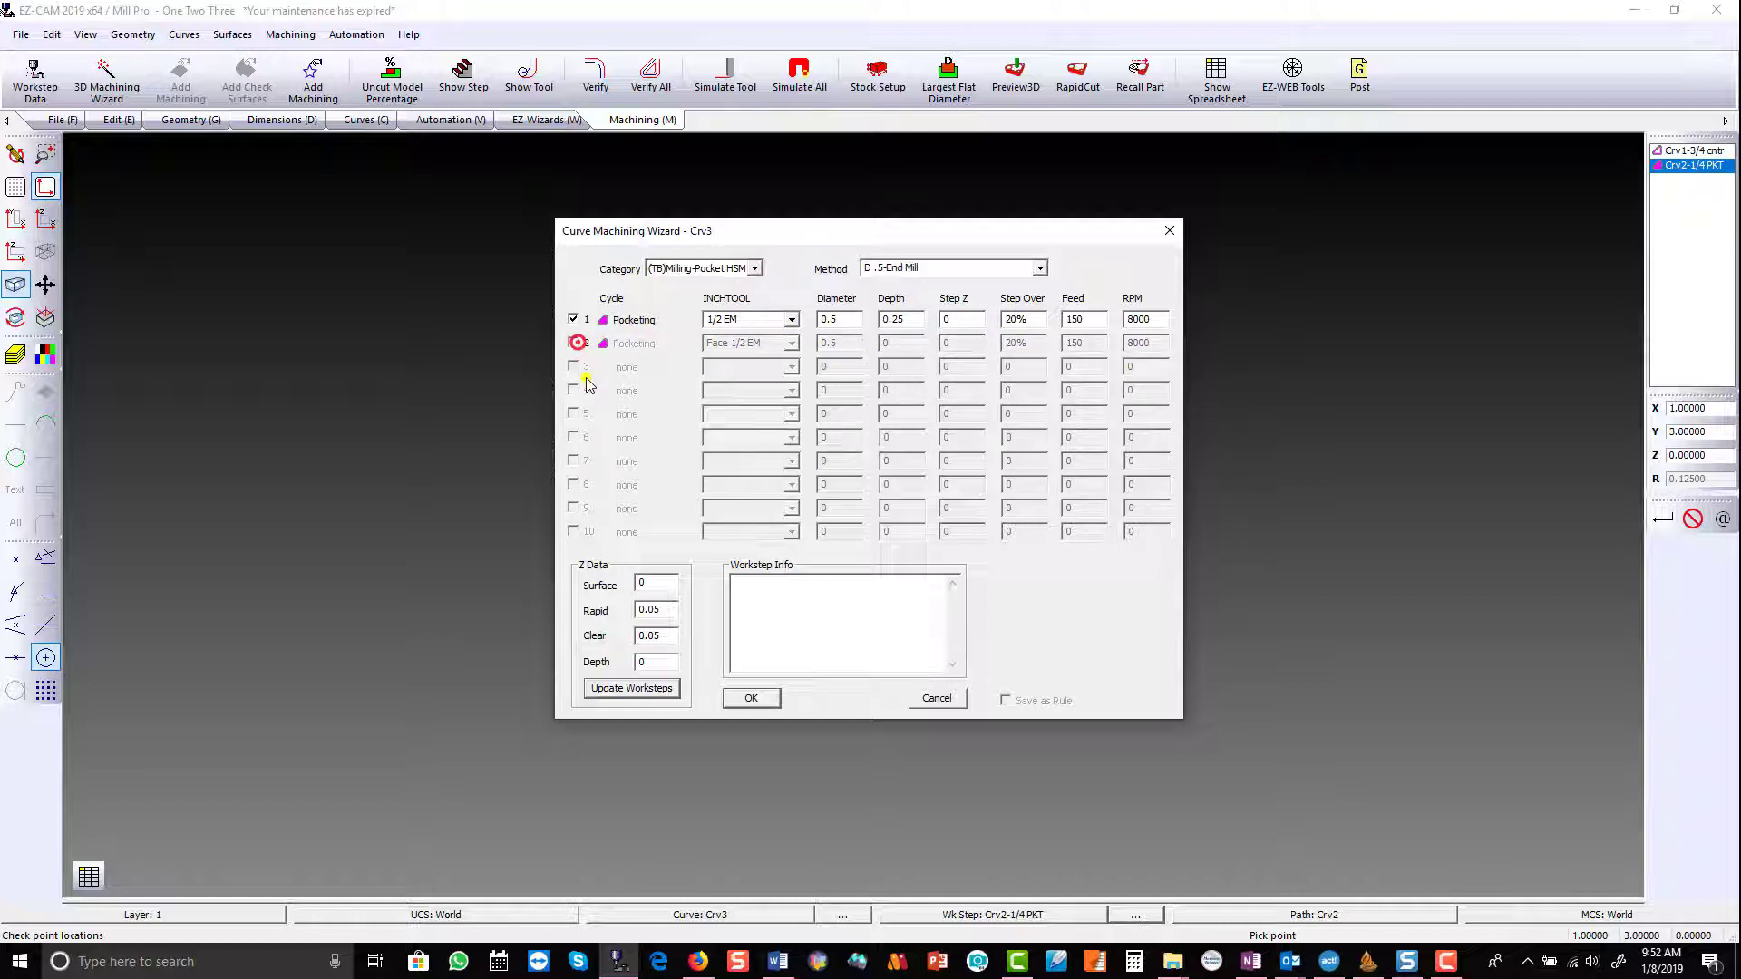
{"action": "left_click", "coordinate": [766, 697]}
Step: Verify the square pocket toolpath, then redraw the view to clear it
{"action": "left_click", "coordinate": [601, 72]}
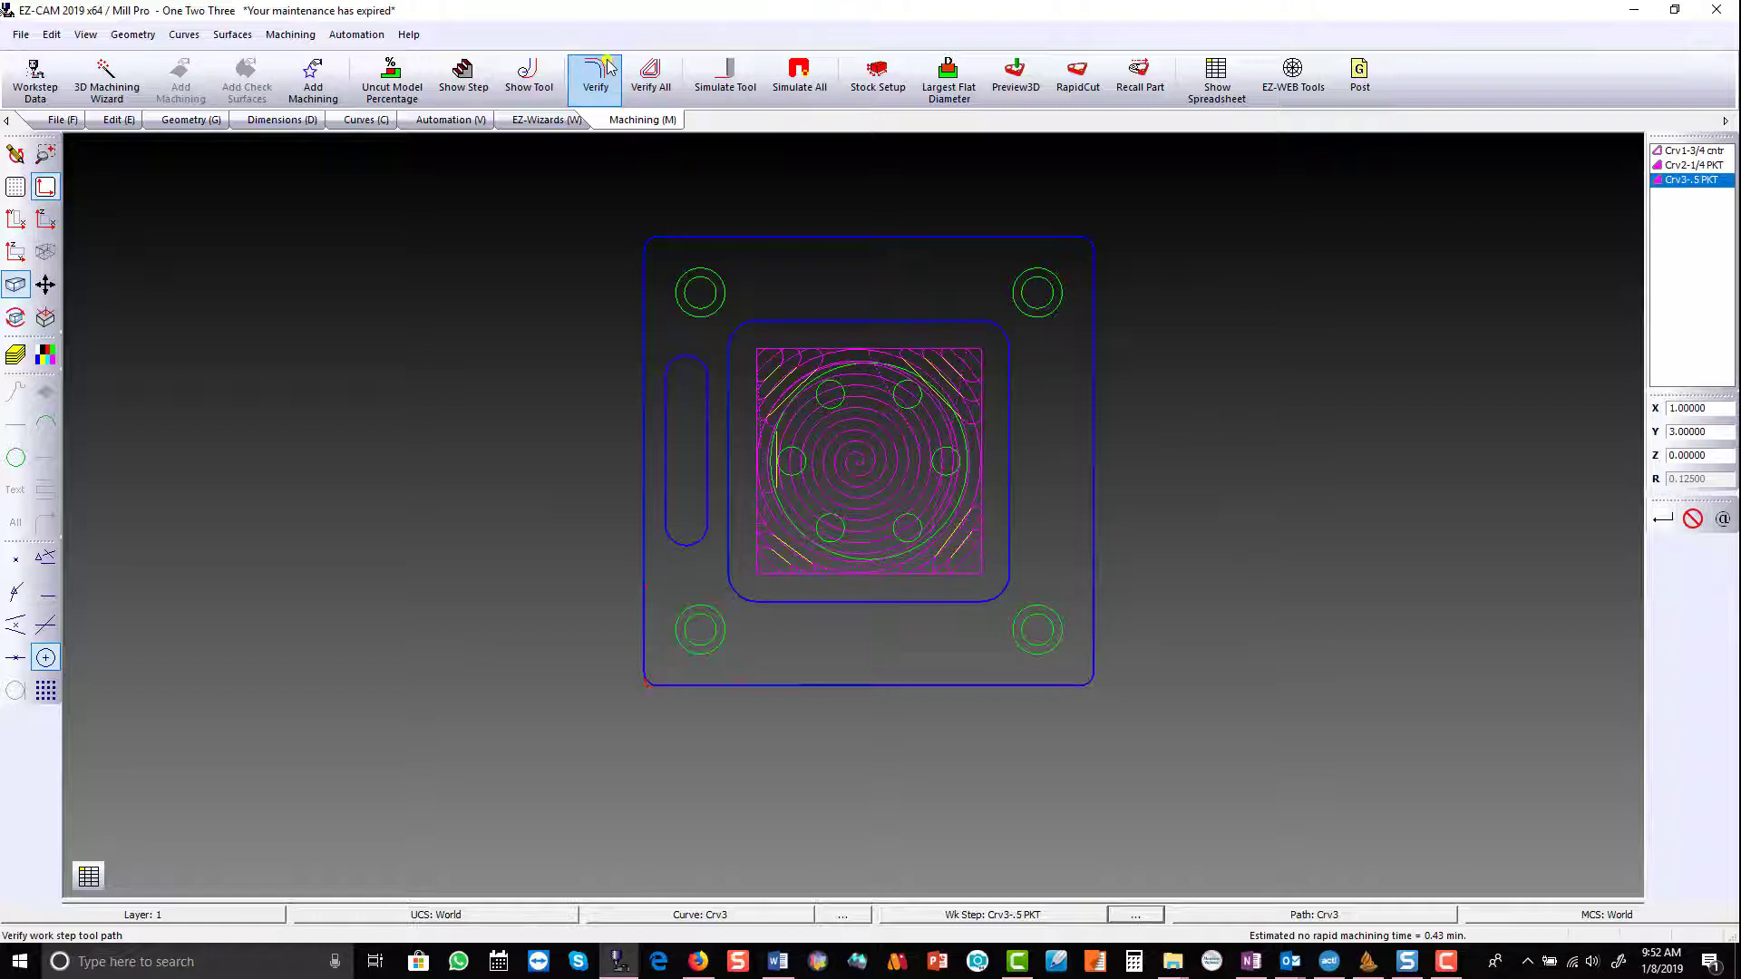
{"action": "right_click", "coordinate": [688, 201]}
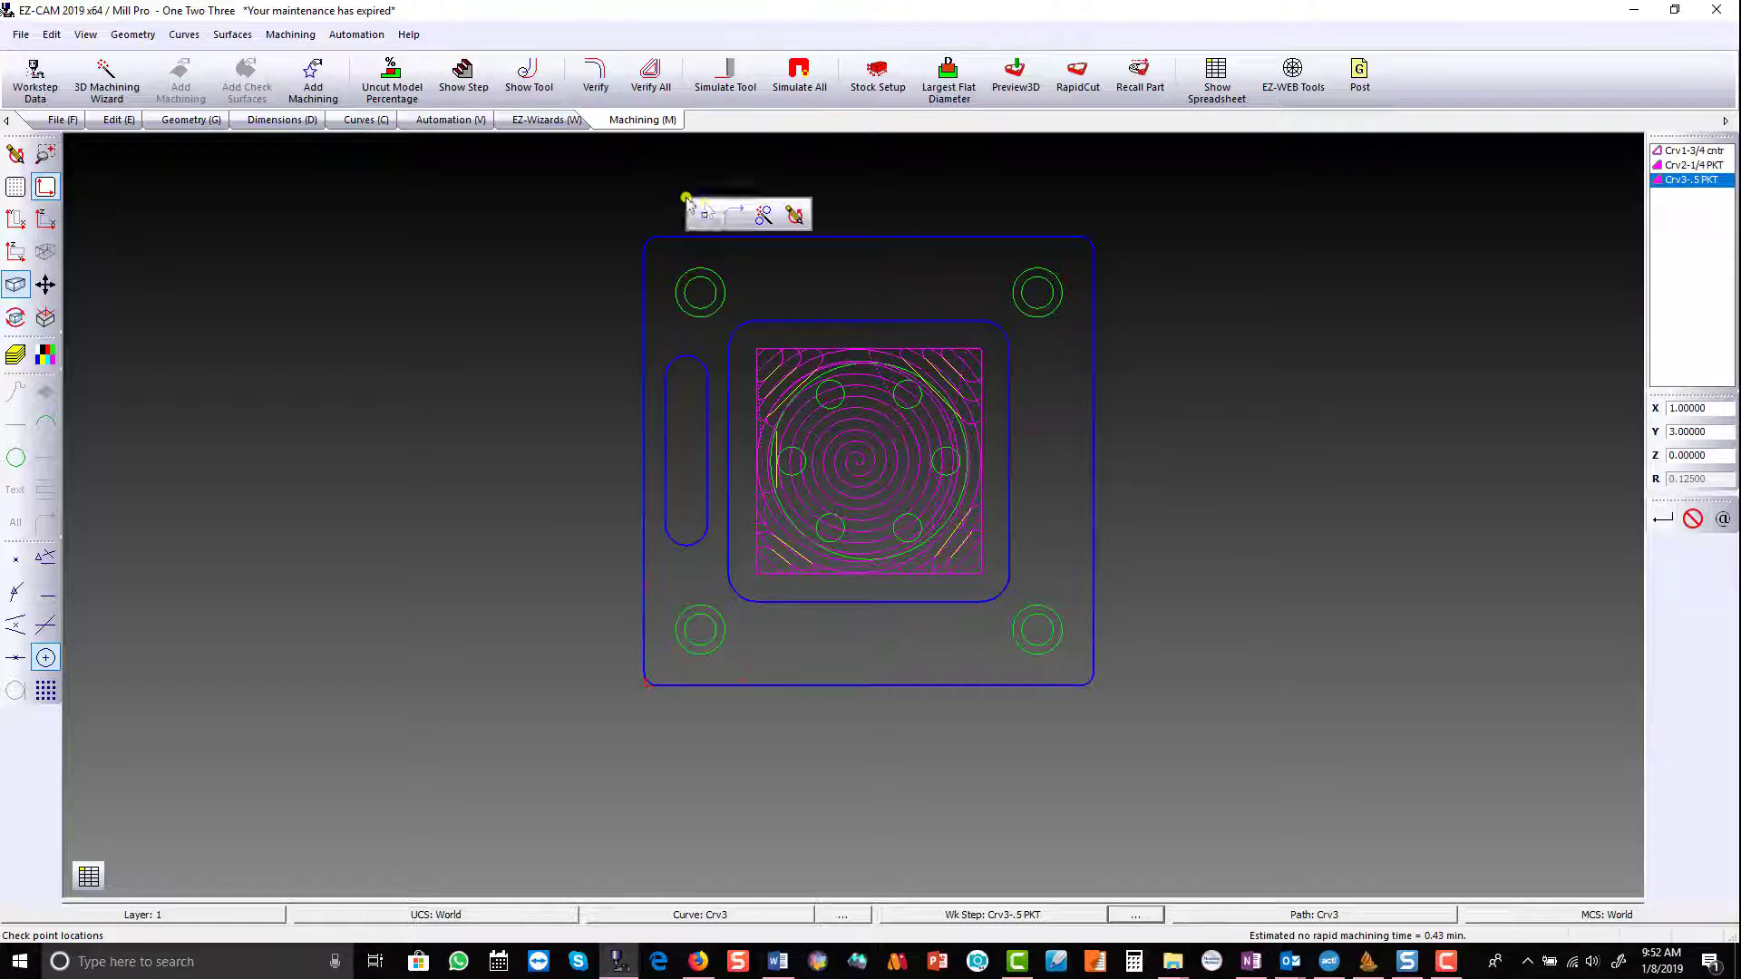
{"action": "left_click", "coordinate": [796, 216]}
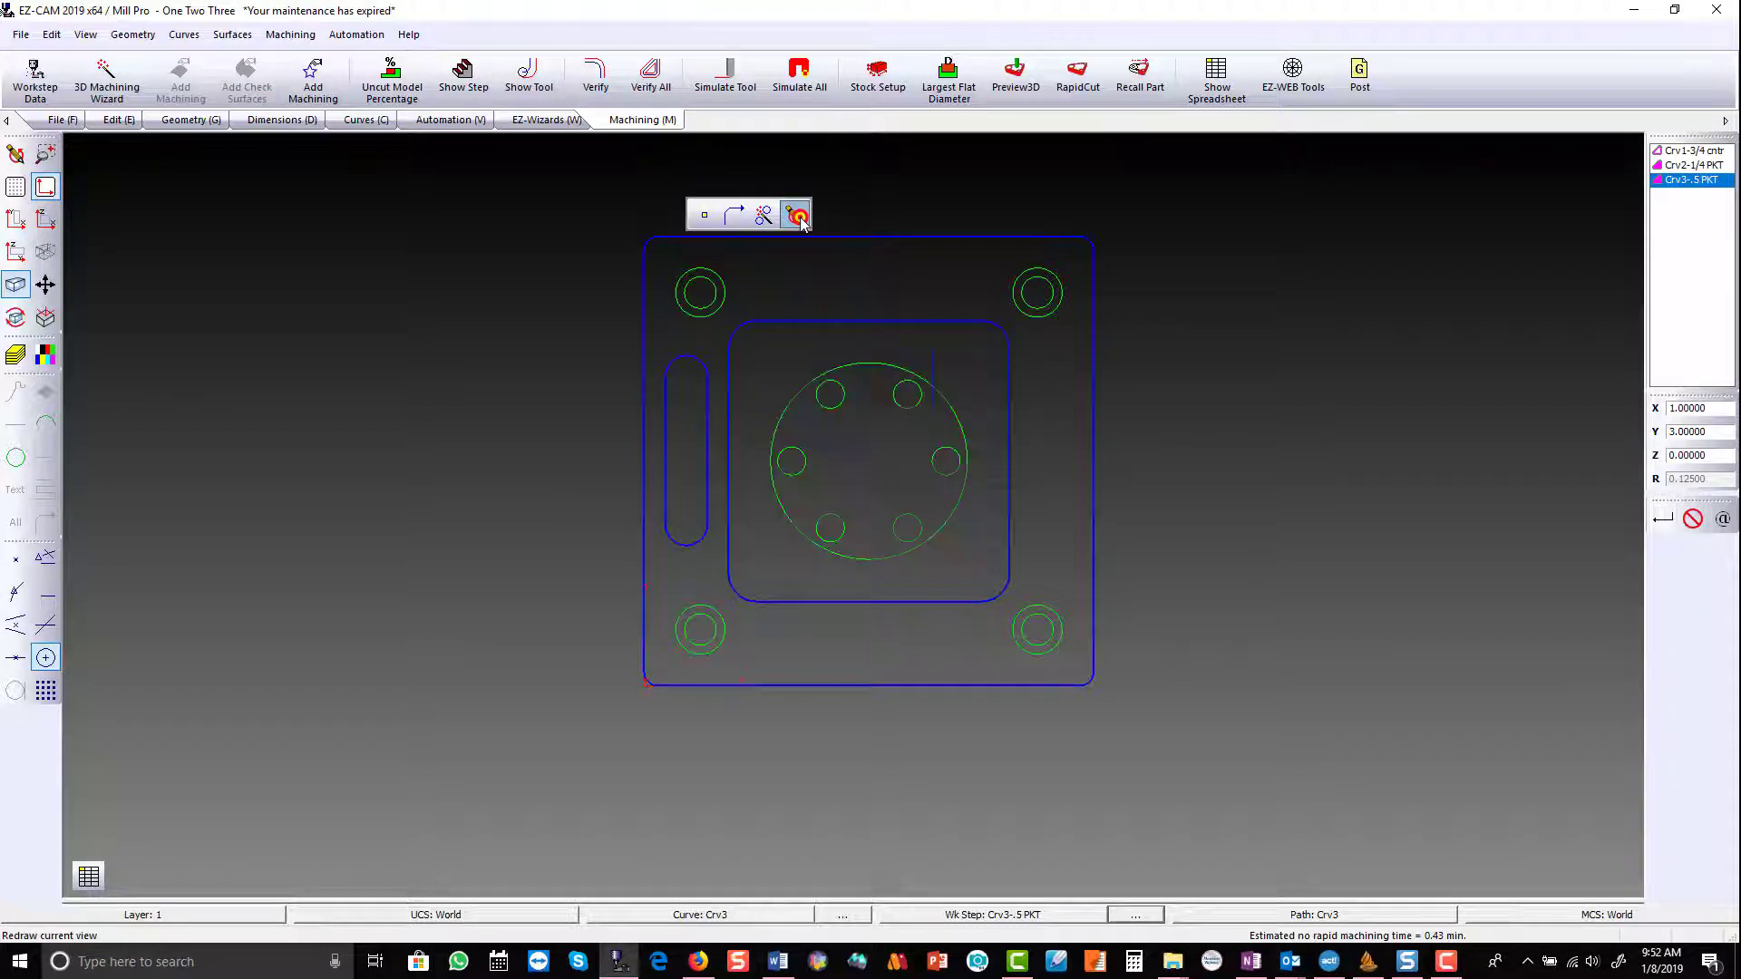
Step: Chain the large central circle as curve Crv4
{"action": "right_click", "coordinate": [805, 377]}
{"action": "left_click", "coordinate": [820, 387]}
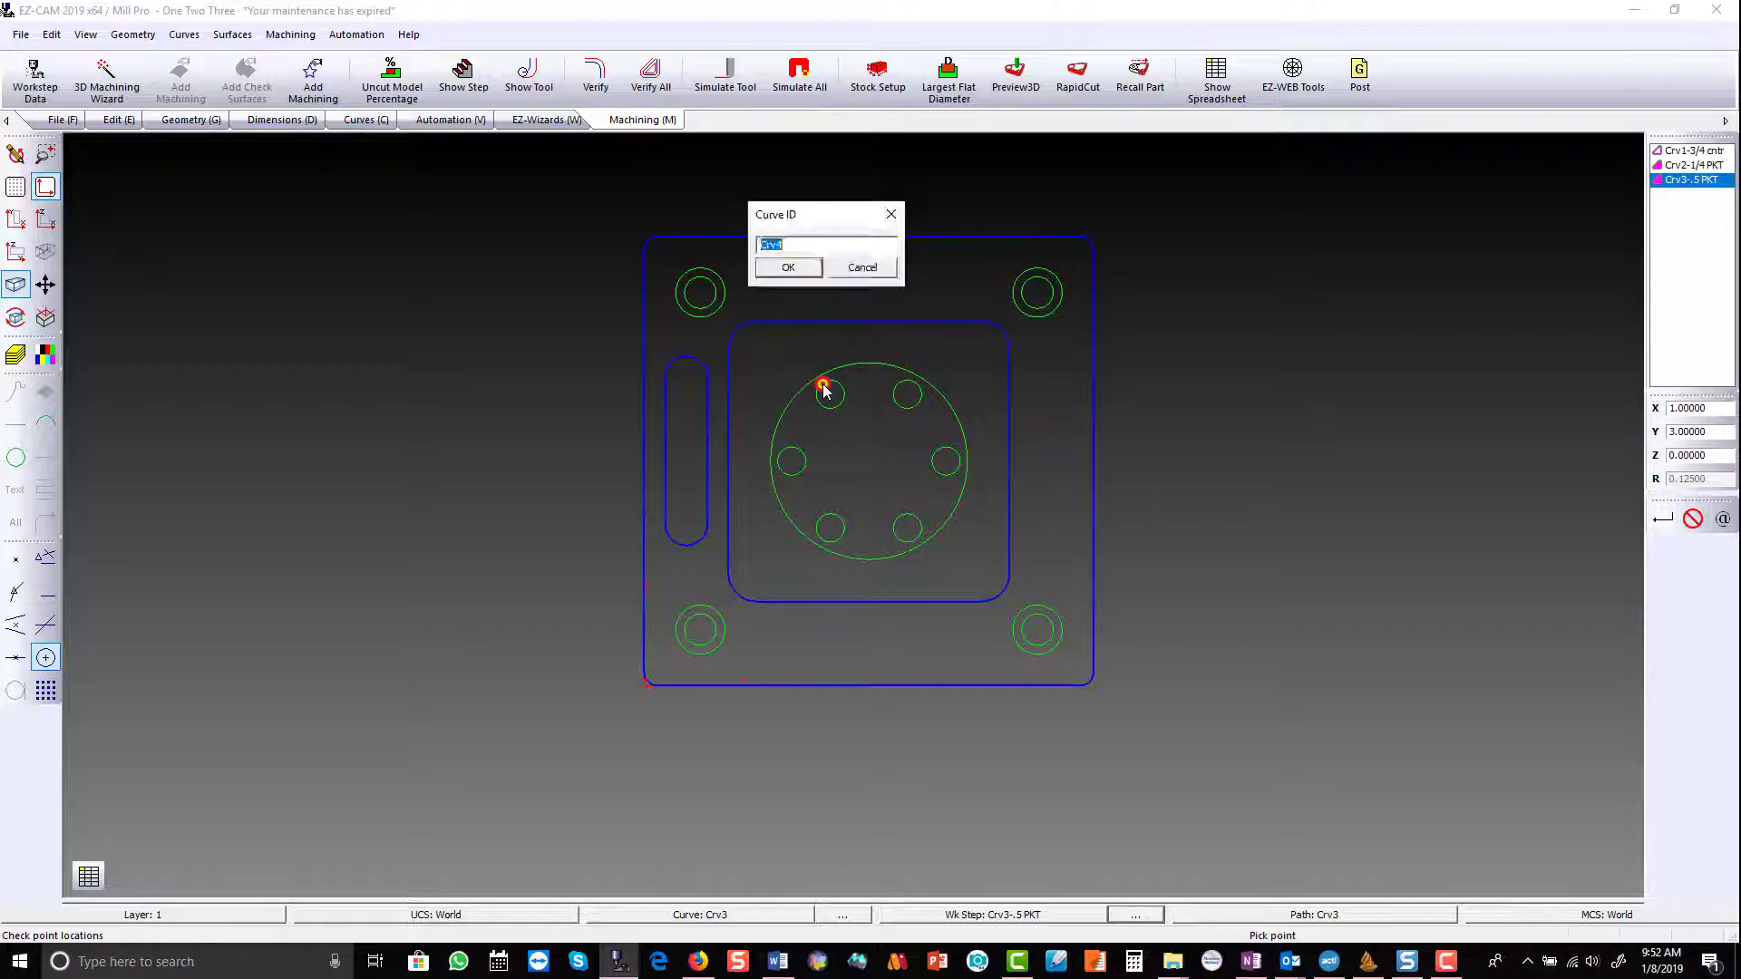
{"action": "key", "text": "Return"}
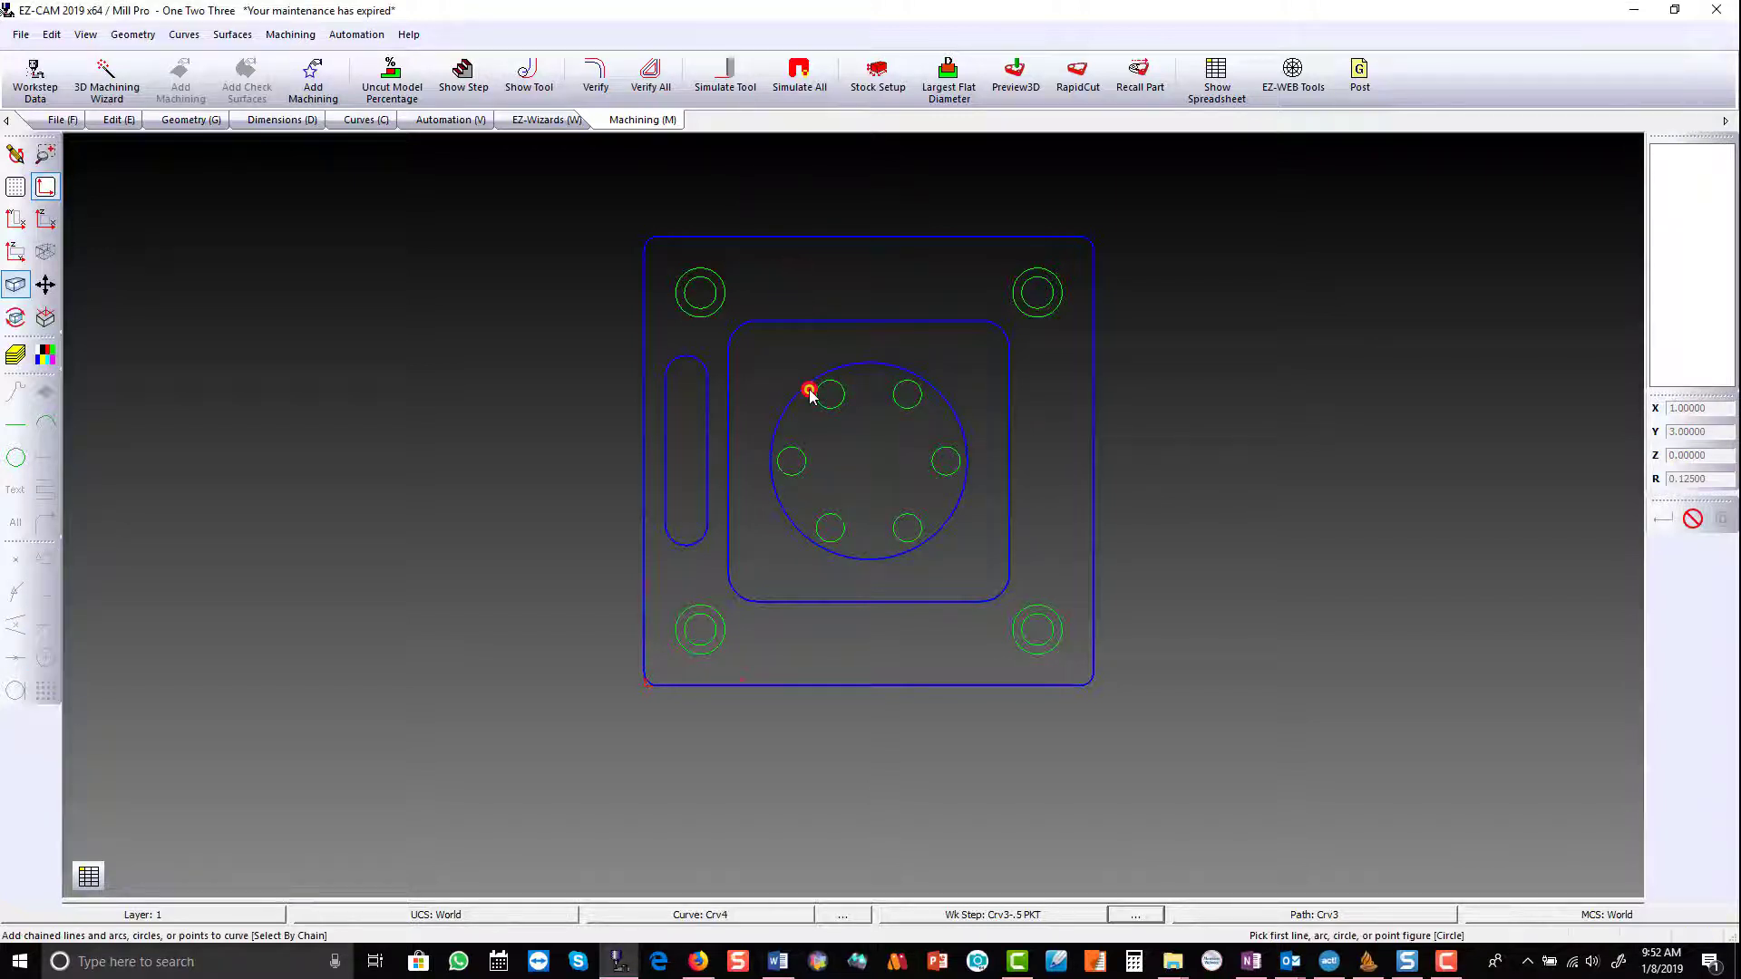
{"action": "left_click", "coordinate": [810, 393]}
{"action": "left_click", "coordinate": [809, 393]}
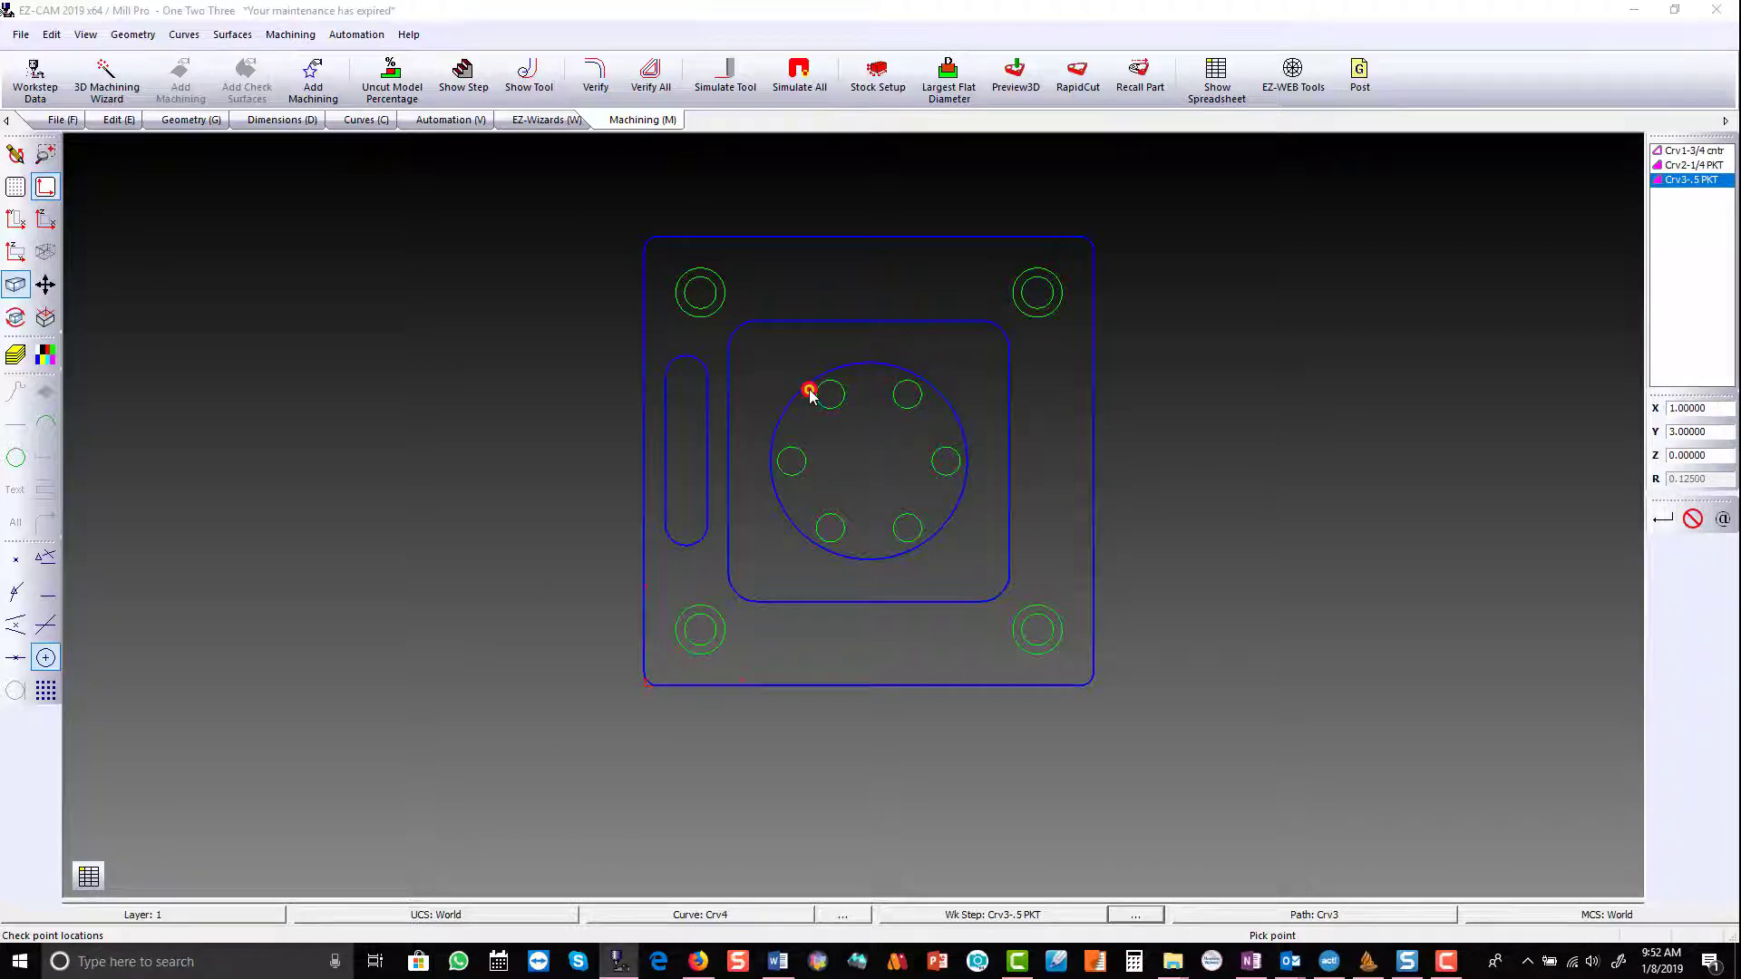
Step: Create a (TB)Milling-Pocket HSM workstep with the D .5 end mill, 0.5 deep, and verify it
{"action": "left_click", "coordinate": [754, 271]}
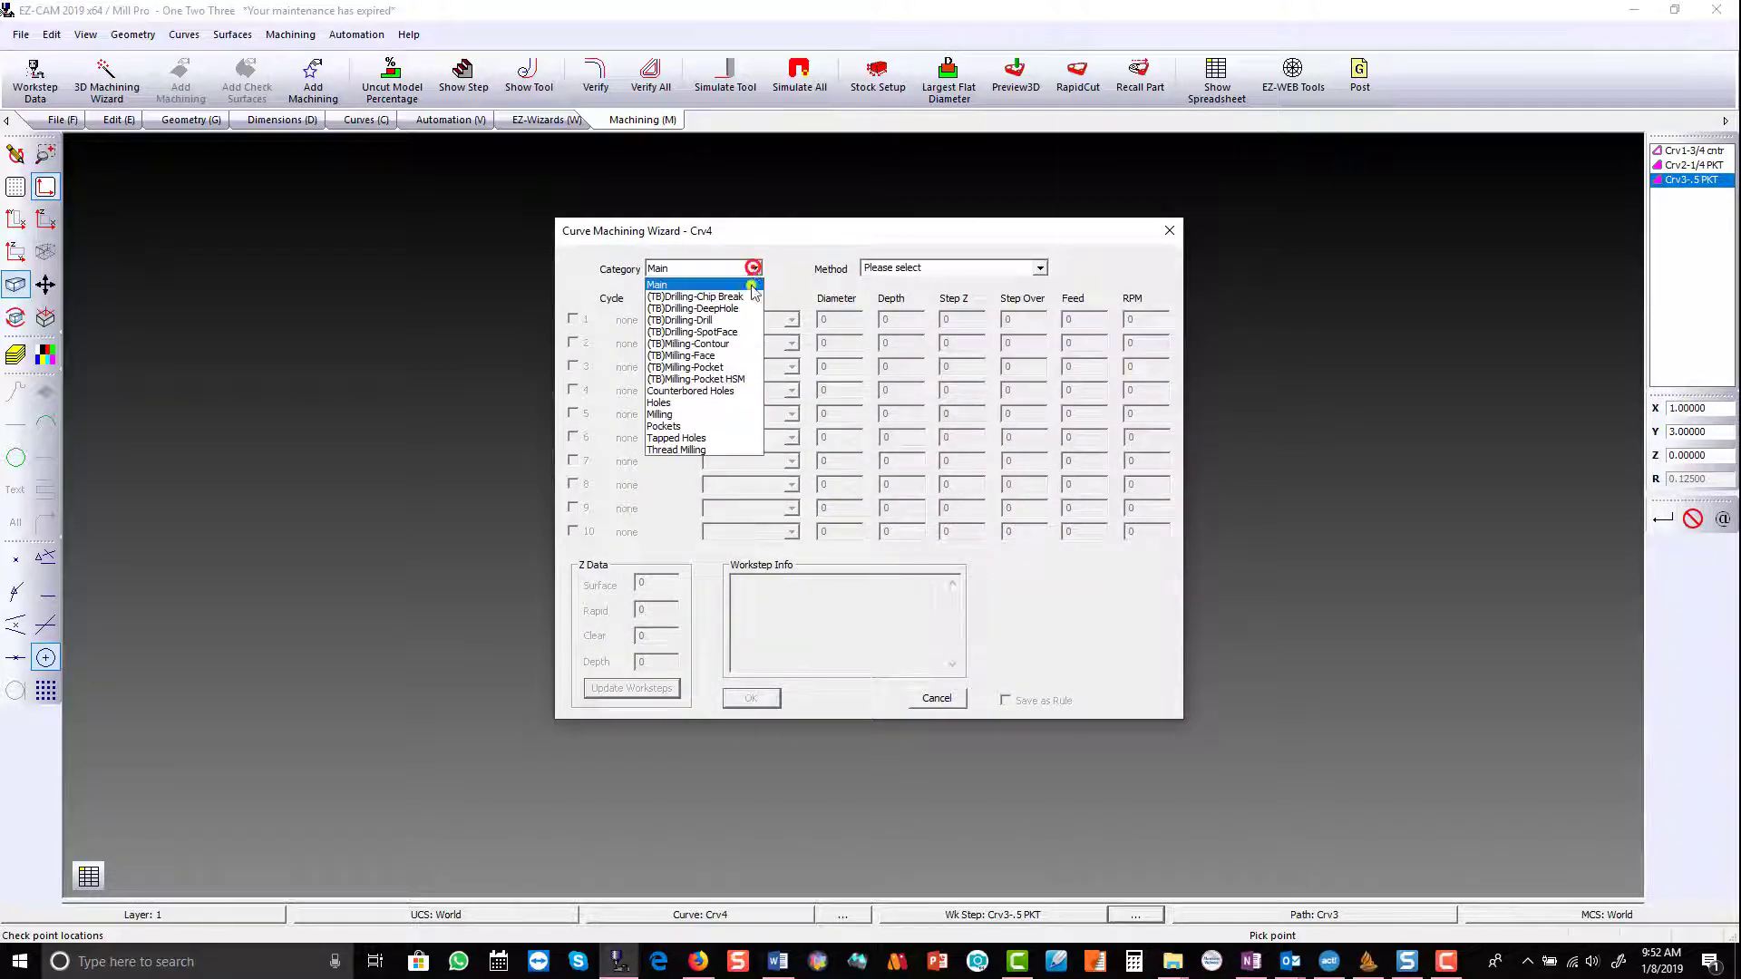
{"action": "left_click", "coordinate": [740, 375]}
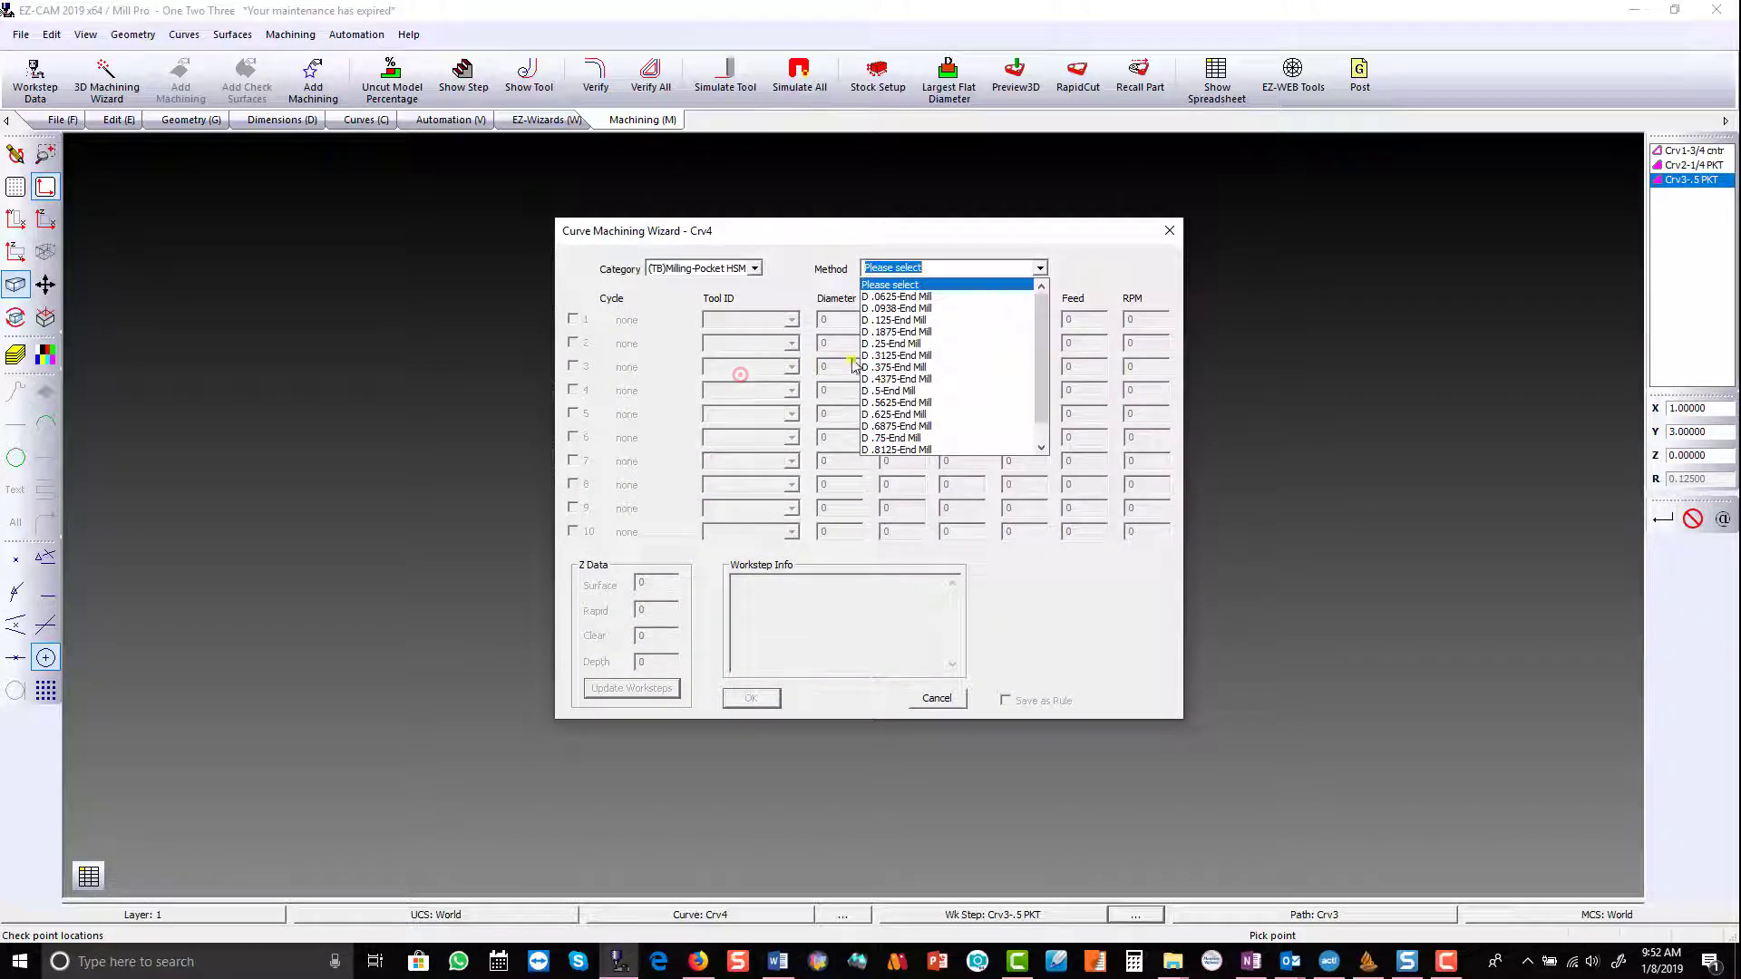
{"action": "left_click", "coordinate": [889, 391]}
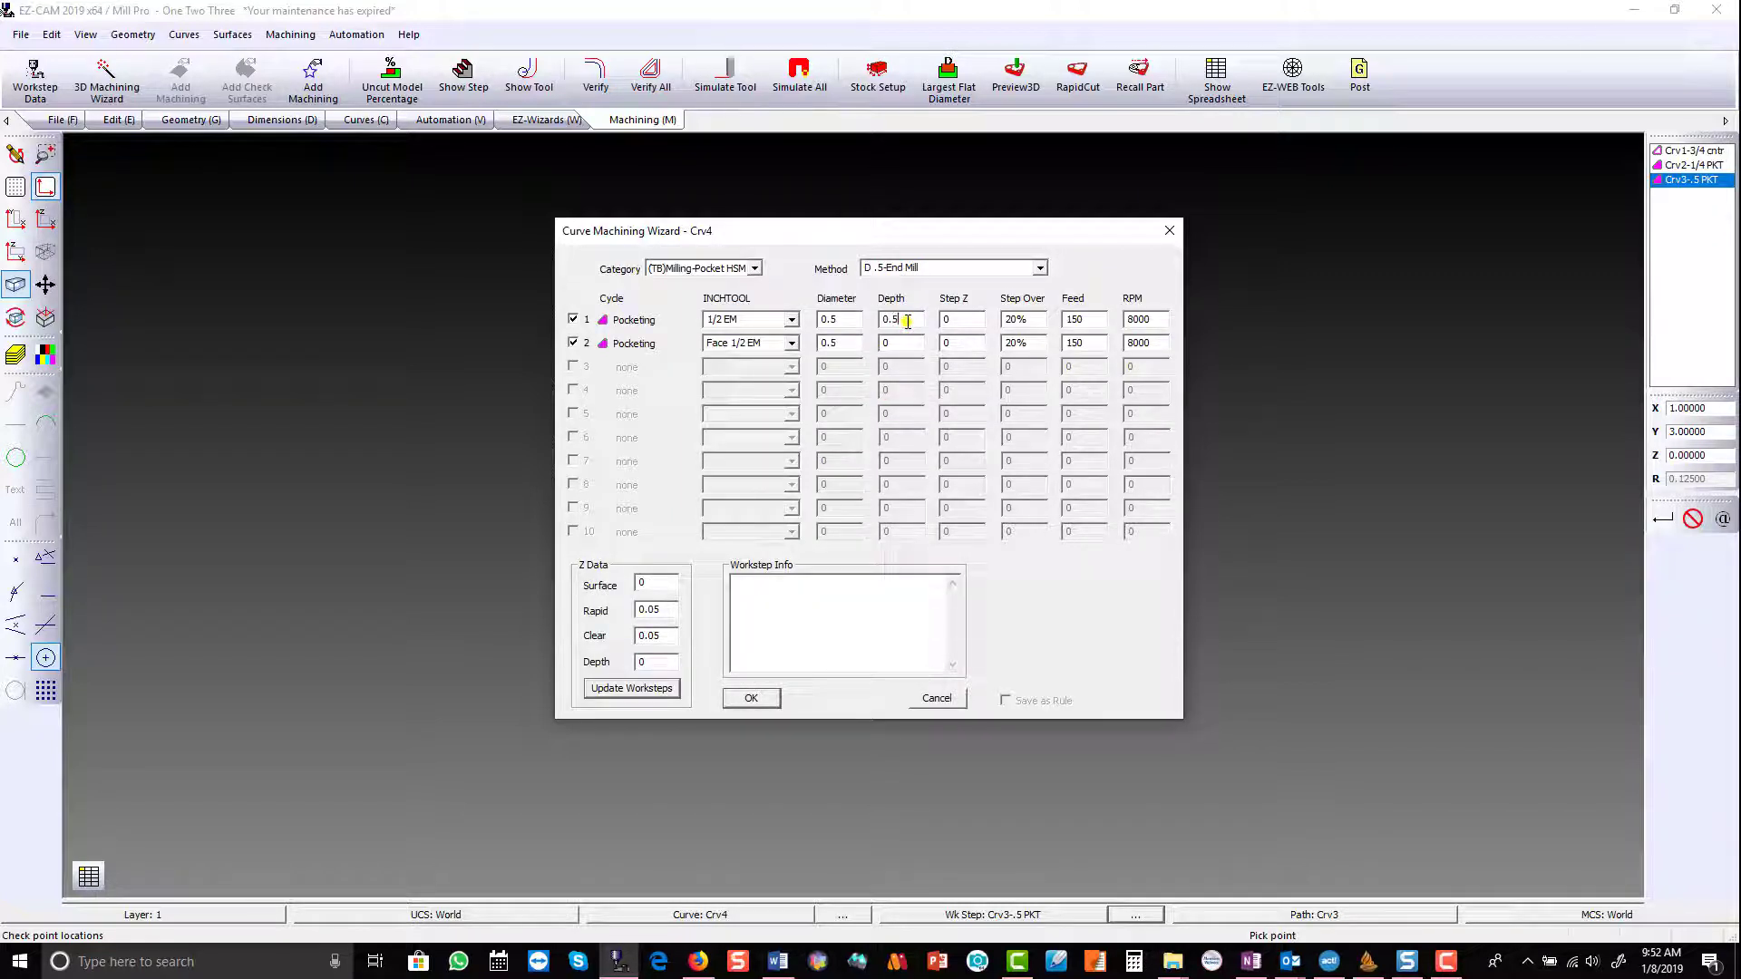
{"action": "left_click", "coordinate": [573, 345]}
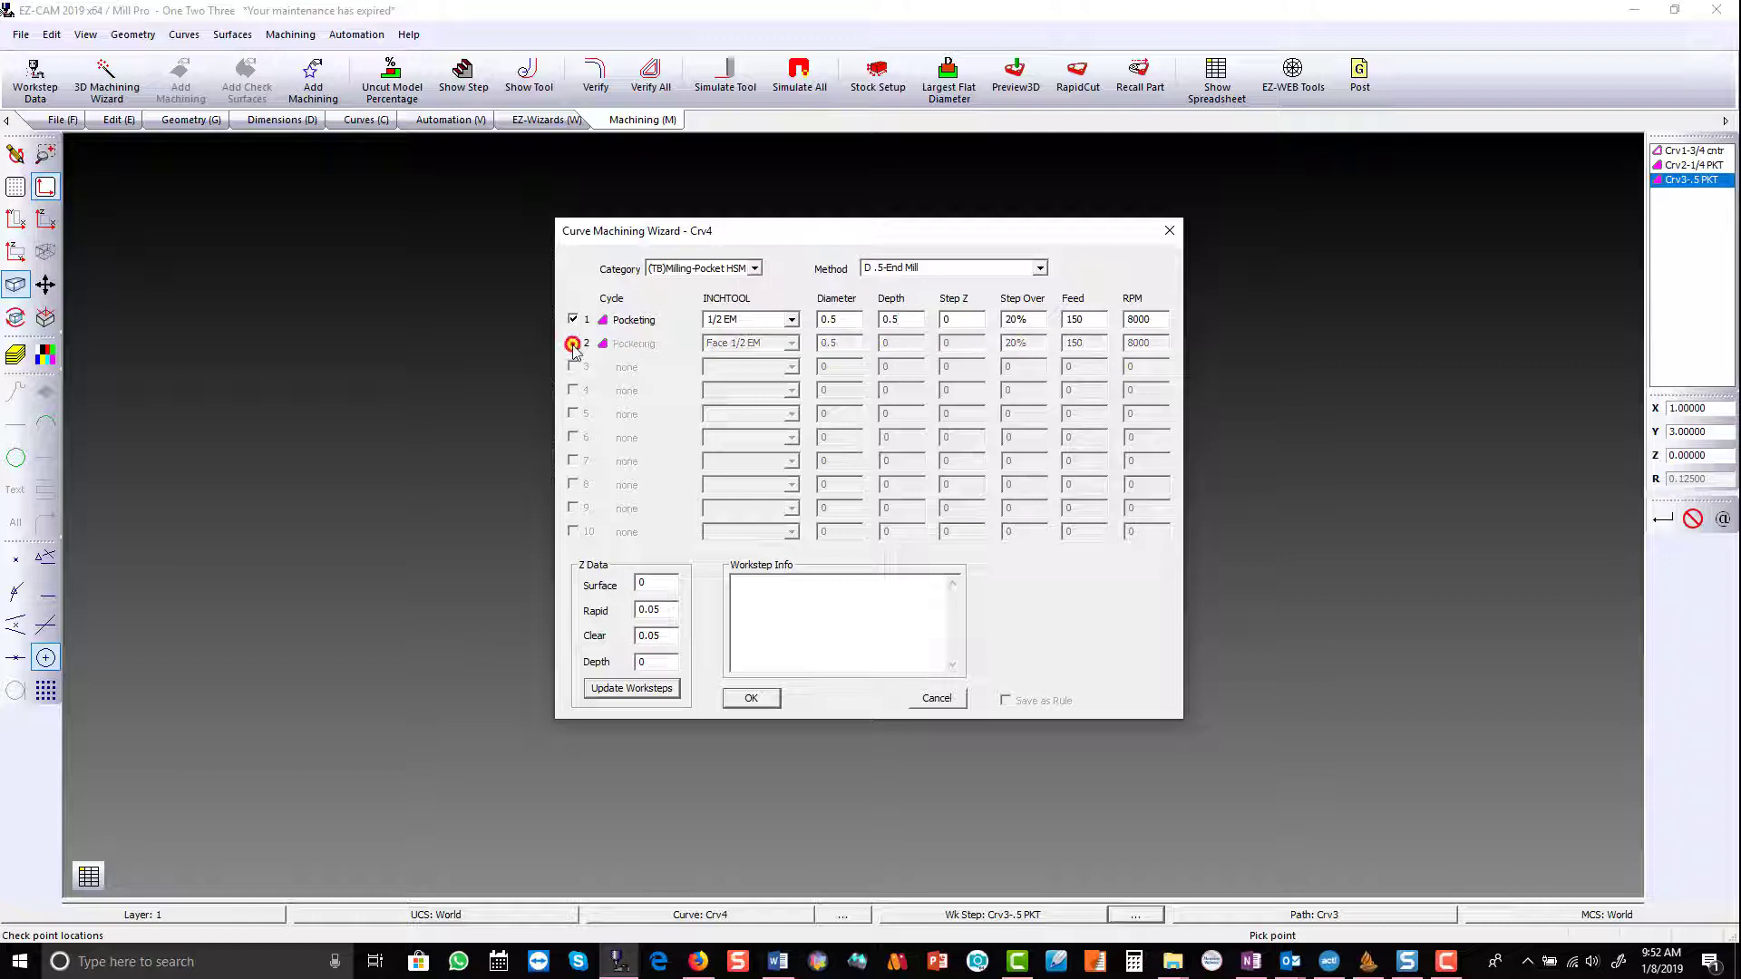
{"action": "left_click", "coordinate": [753, 698]}
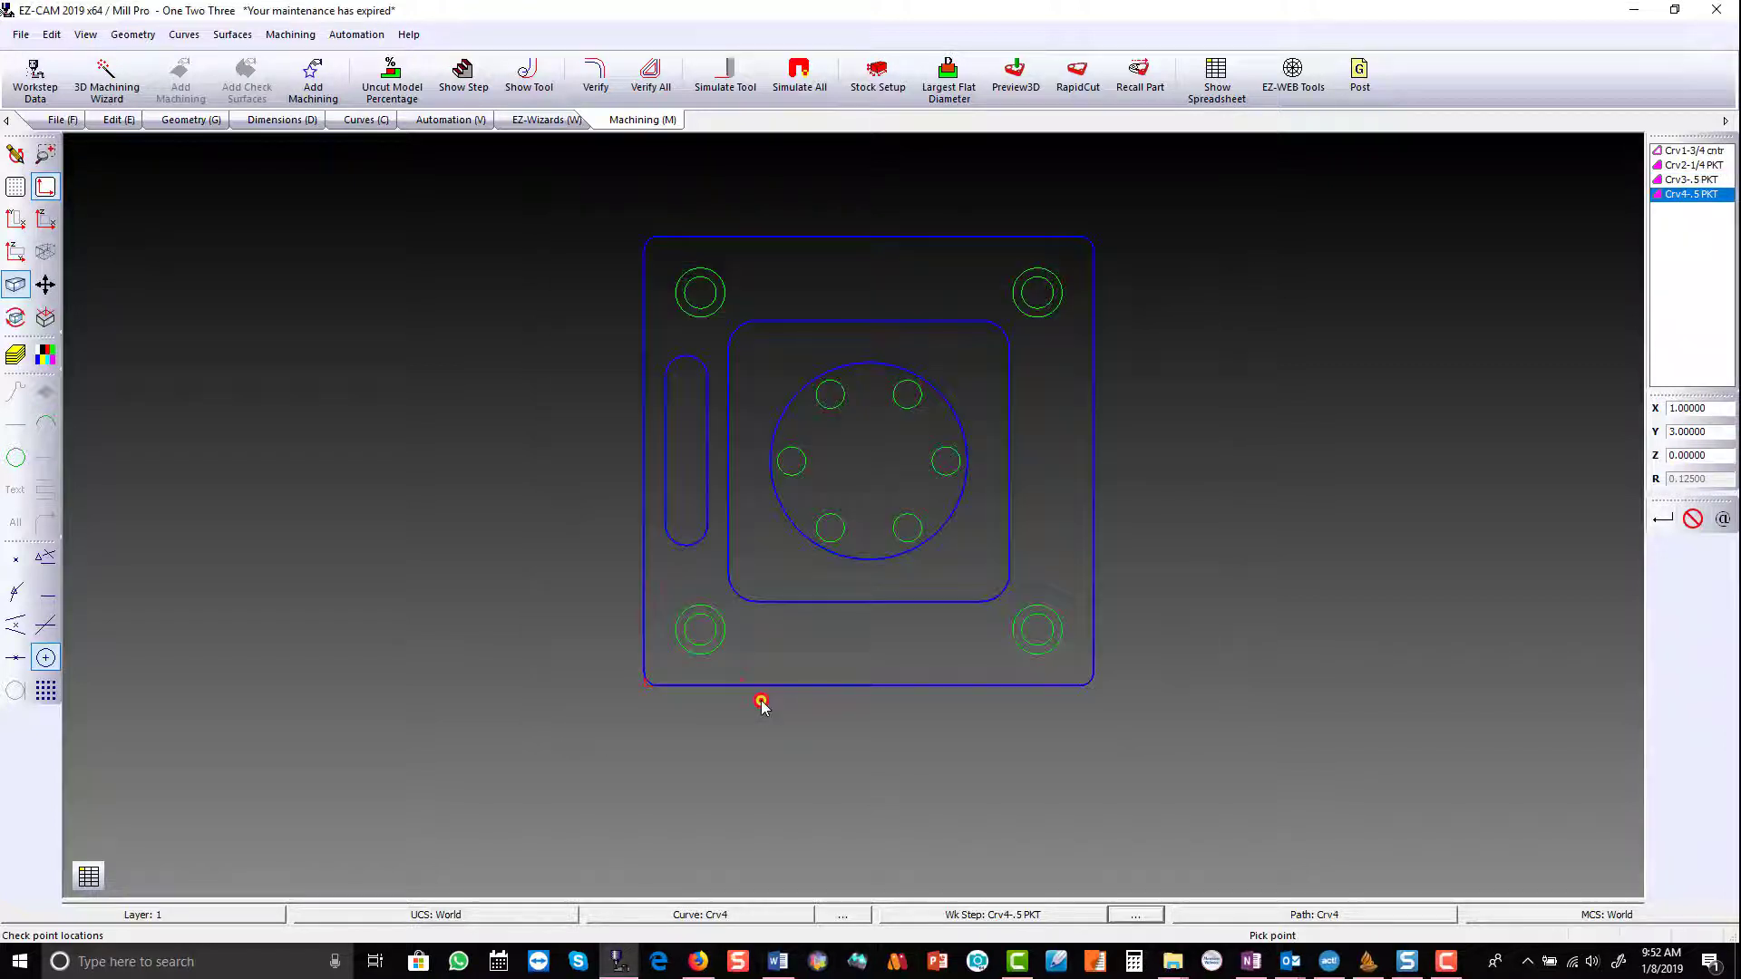
{"action": "left_click", "coordinate": [593, 79]}
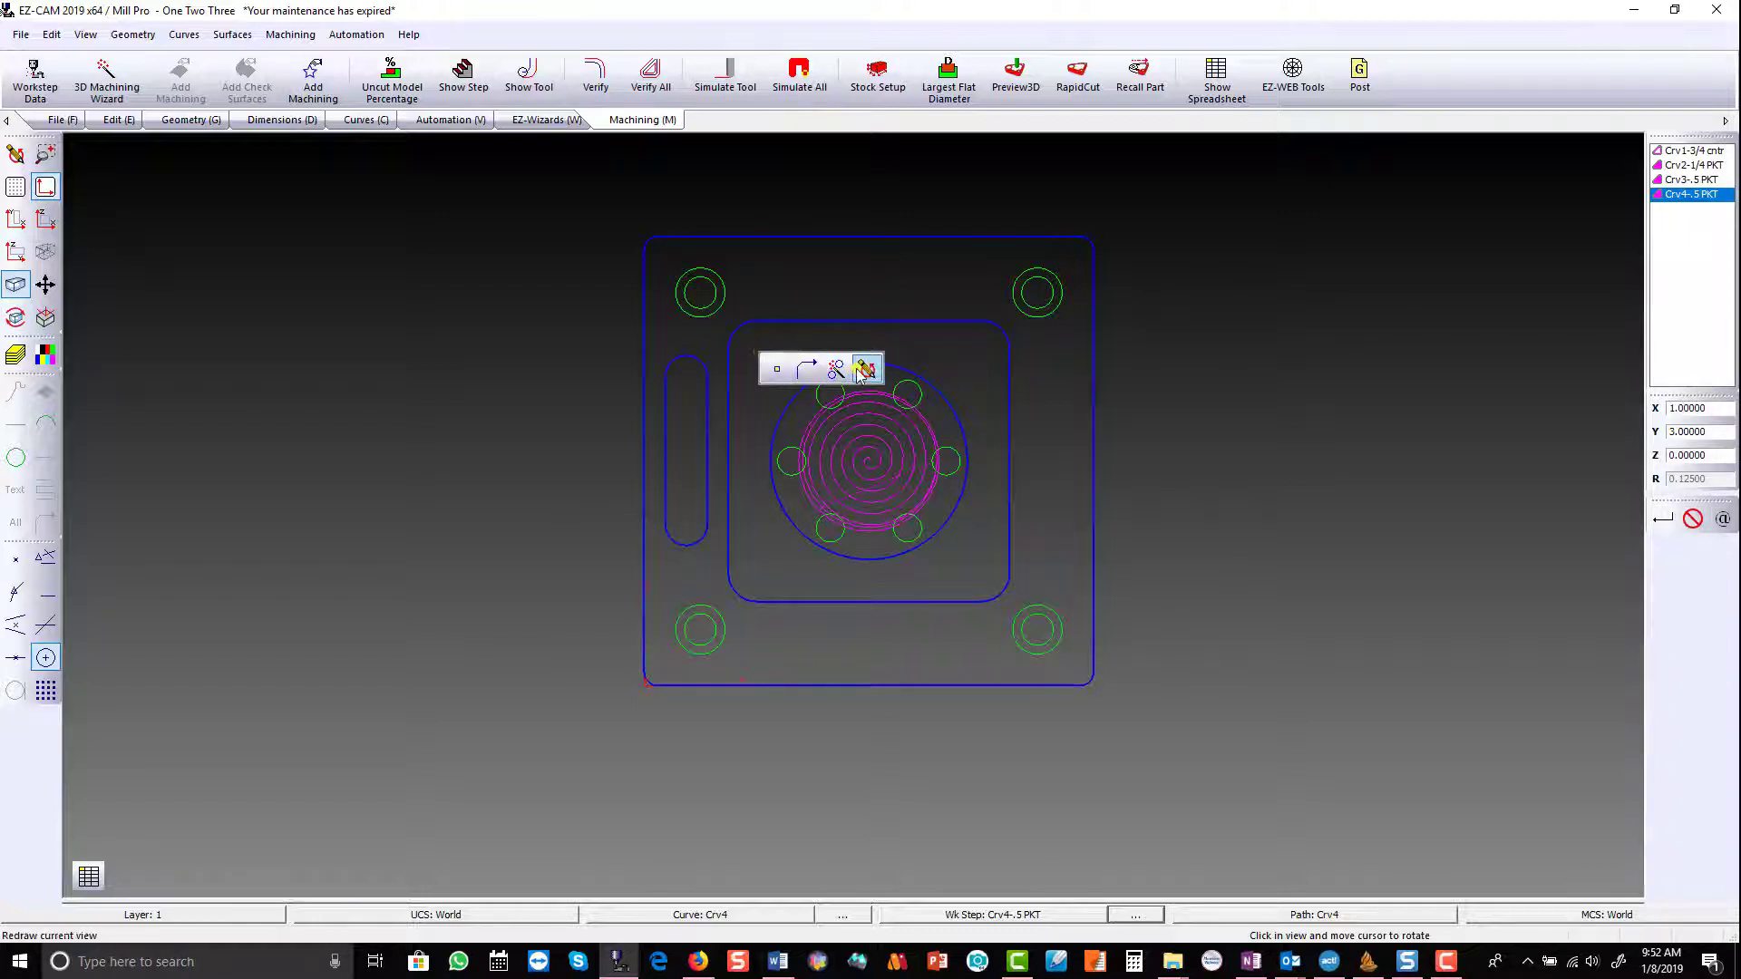
Step: Clear the view and run Hole Recognition across all XY planes
{"action": "left_click", "coordinate": [865, 371]}
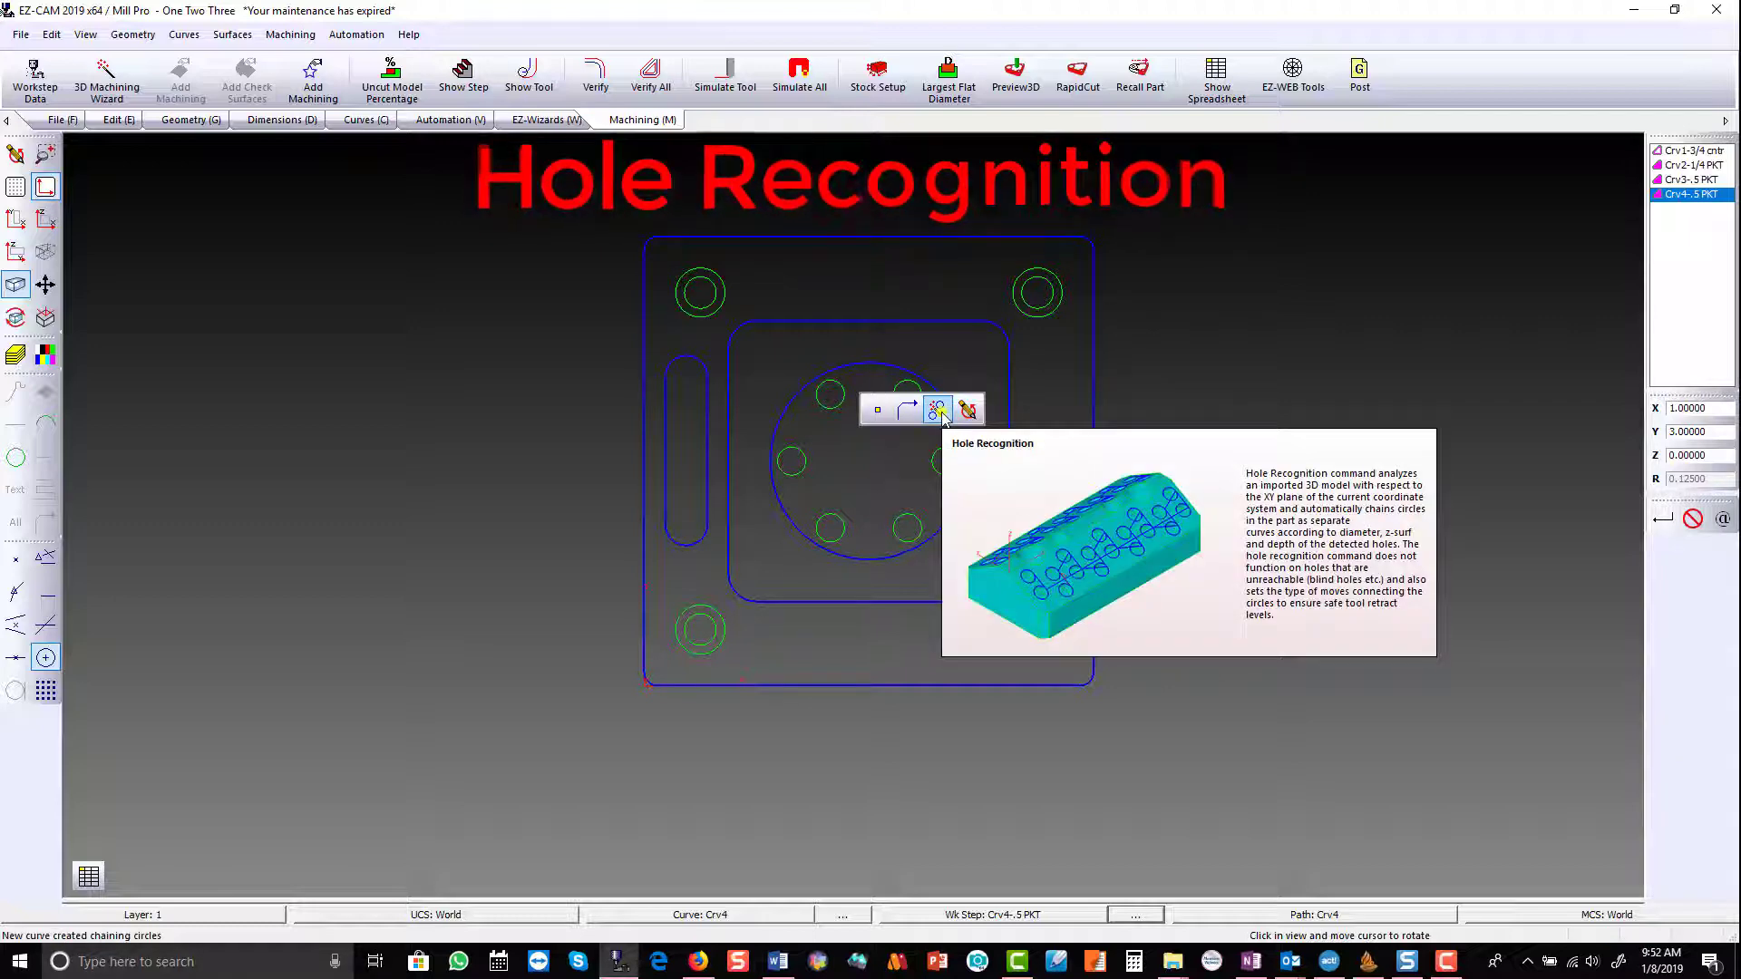
{"action": "left_click", "coordinate": [940, 411]}
{"action": "left_click", "coordinate": [875, 517]}
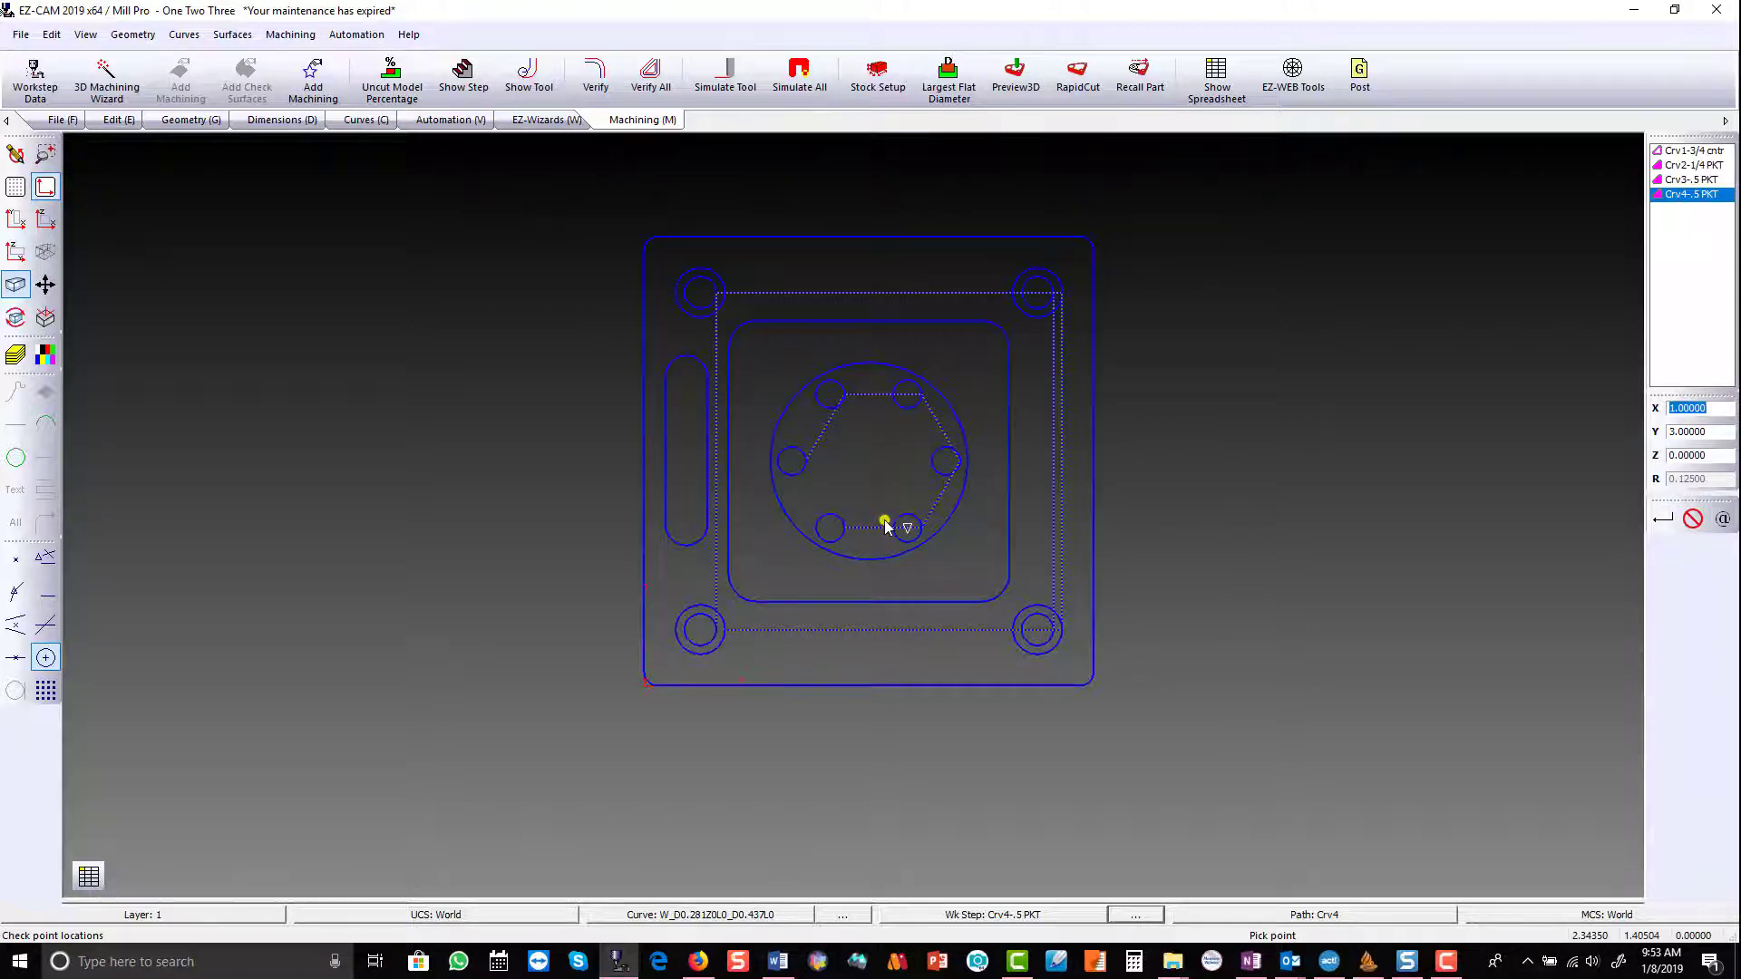
Step: Drill the six 0.25 holes with (TB)Drilling-DeepHole and D .25-Drill, then verify the toolpath
{"action": "left_click", "coordinate": [891, 528]}
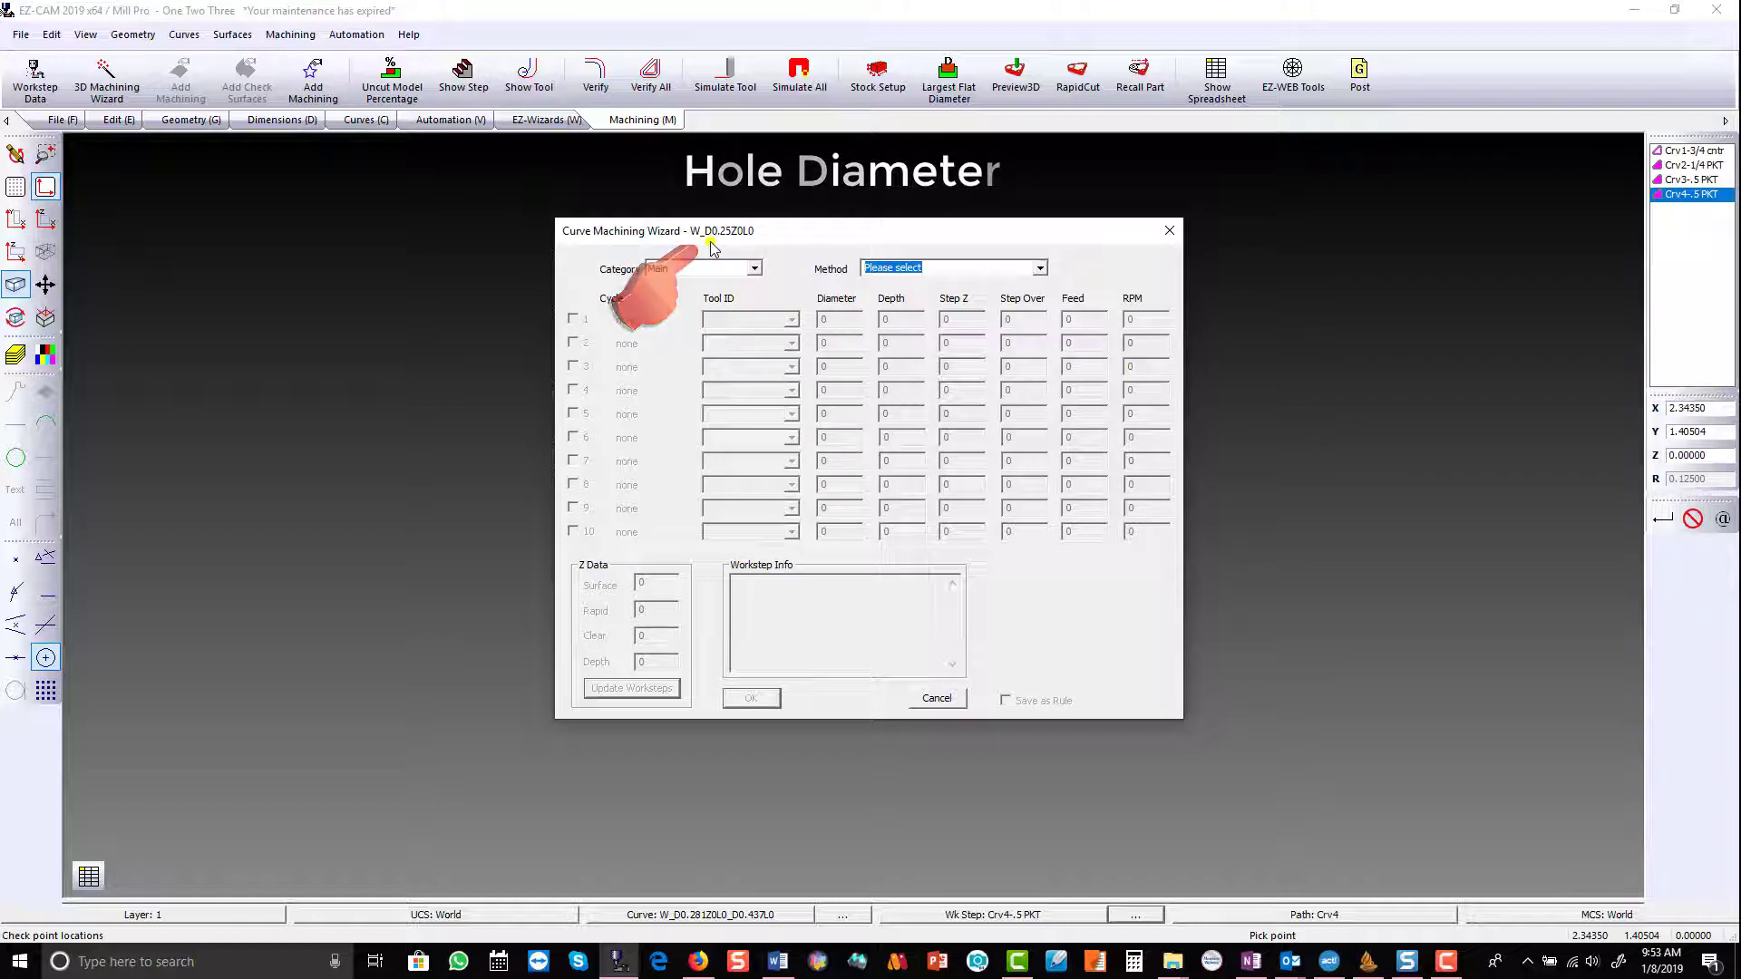
{"action": "left_click", "coordinate": [758, 270]}
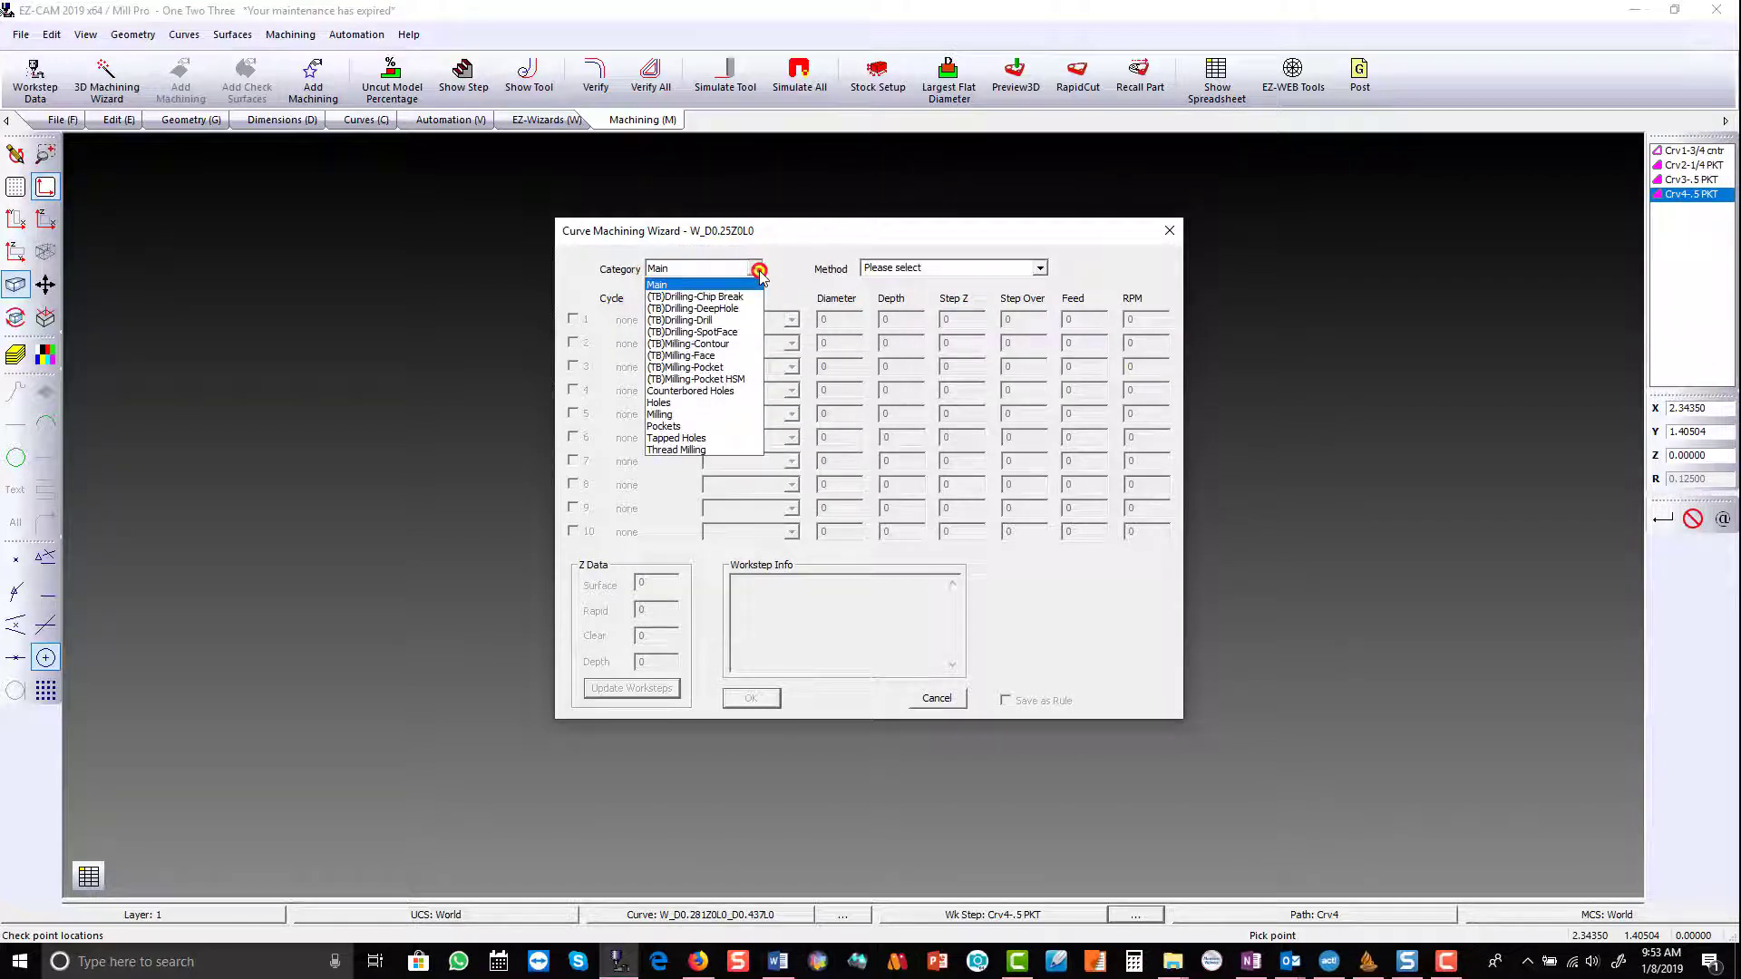
{"action": "left_click", "coordinate": [743, 310]}
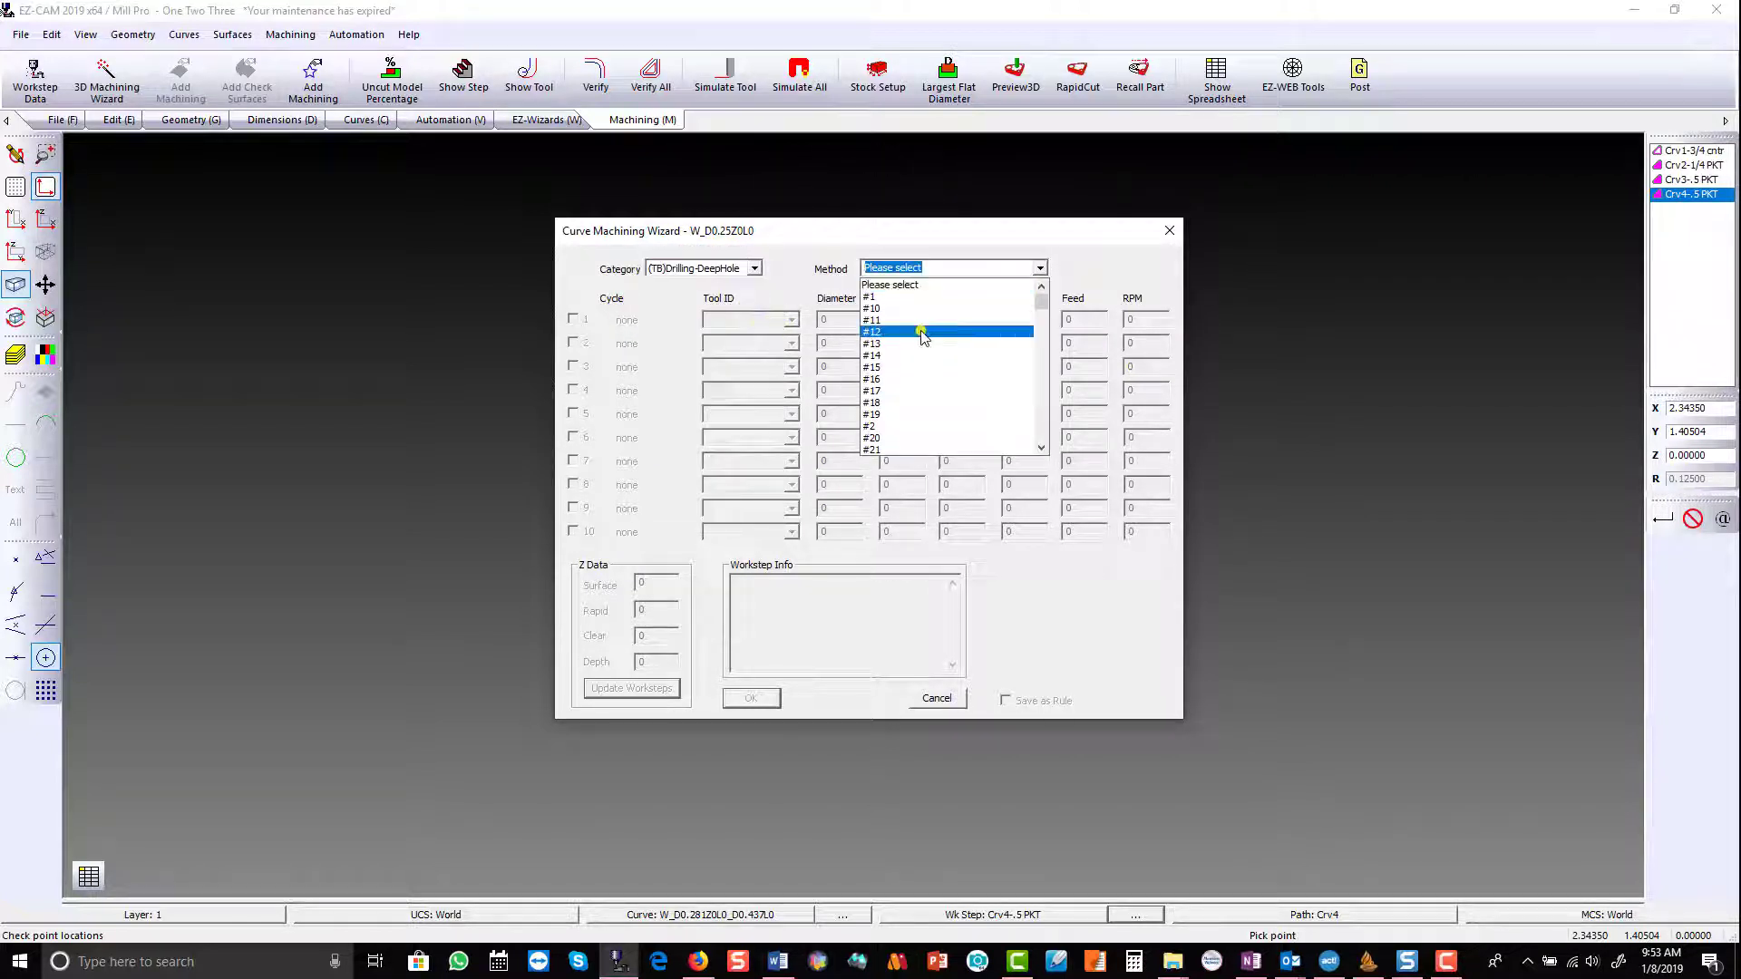
{"action": "left_click", "coordinate": [1038, 310]}
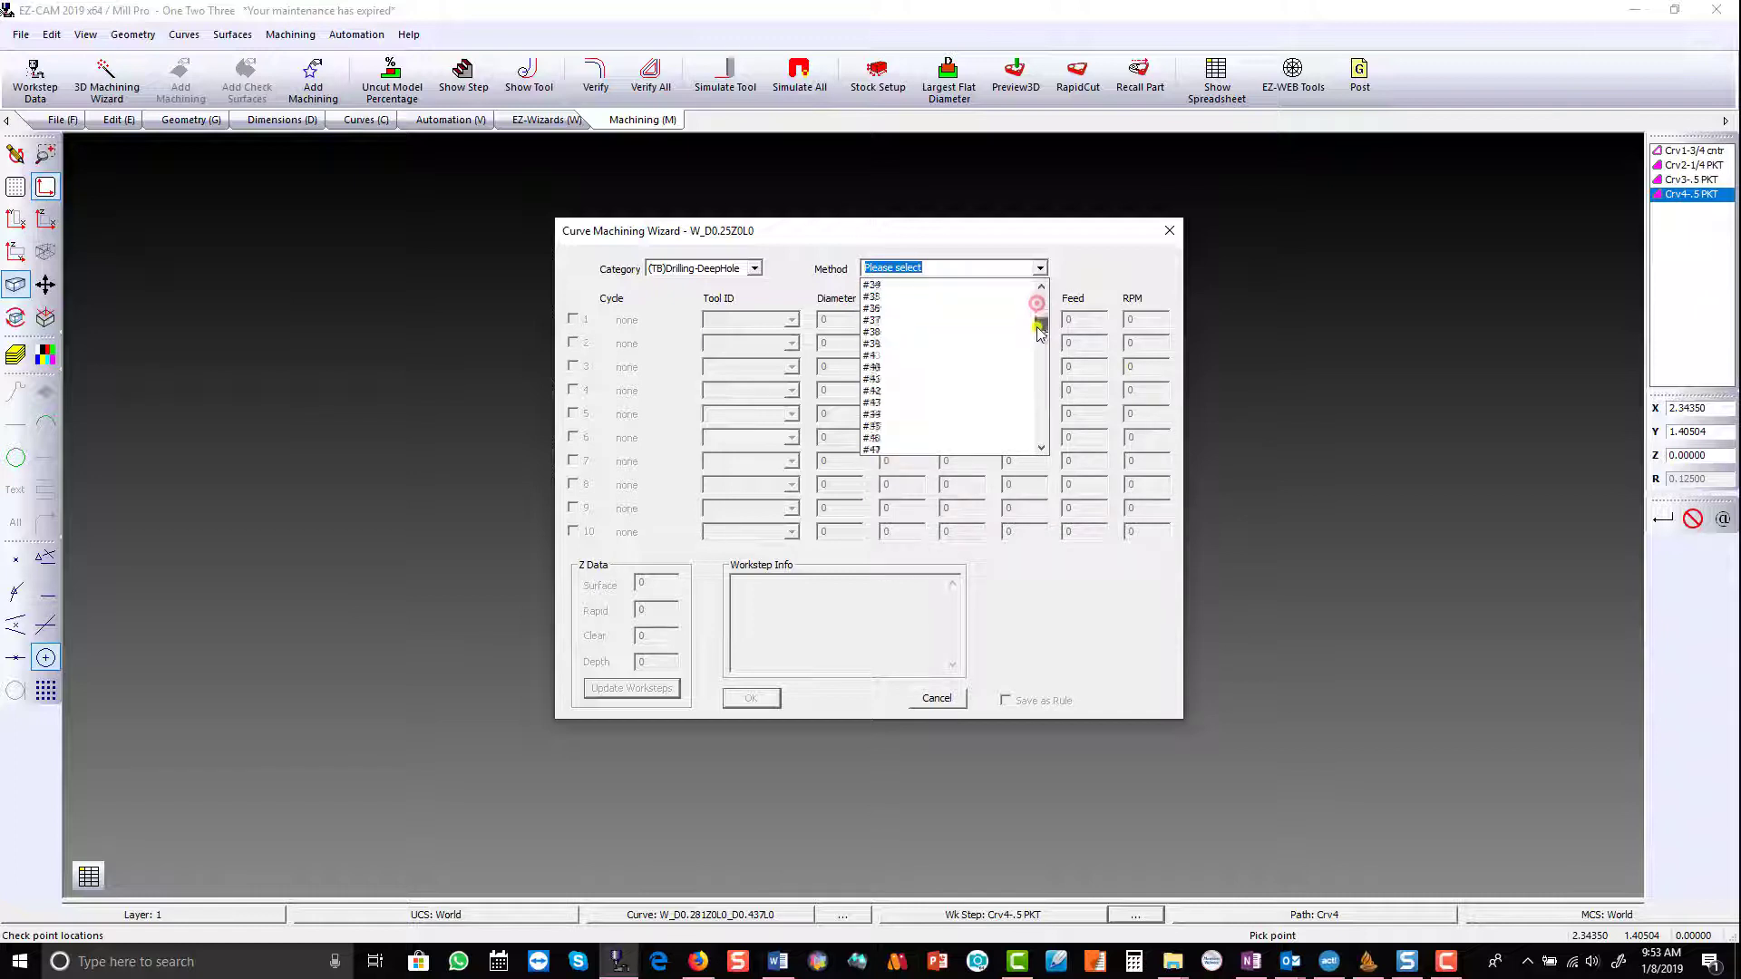
{"action": "left_click_drag", "start_coordinate": [1038, 347], "coordinate": [1038, 364]}
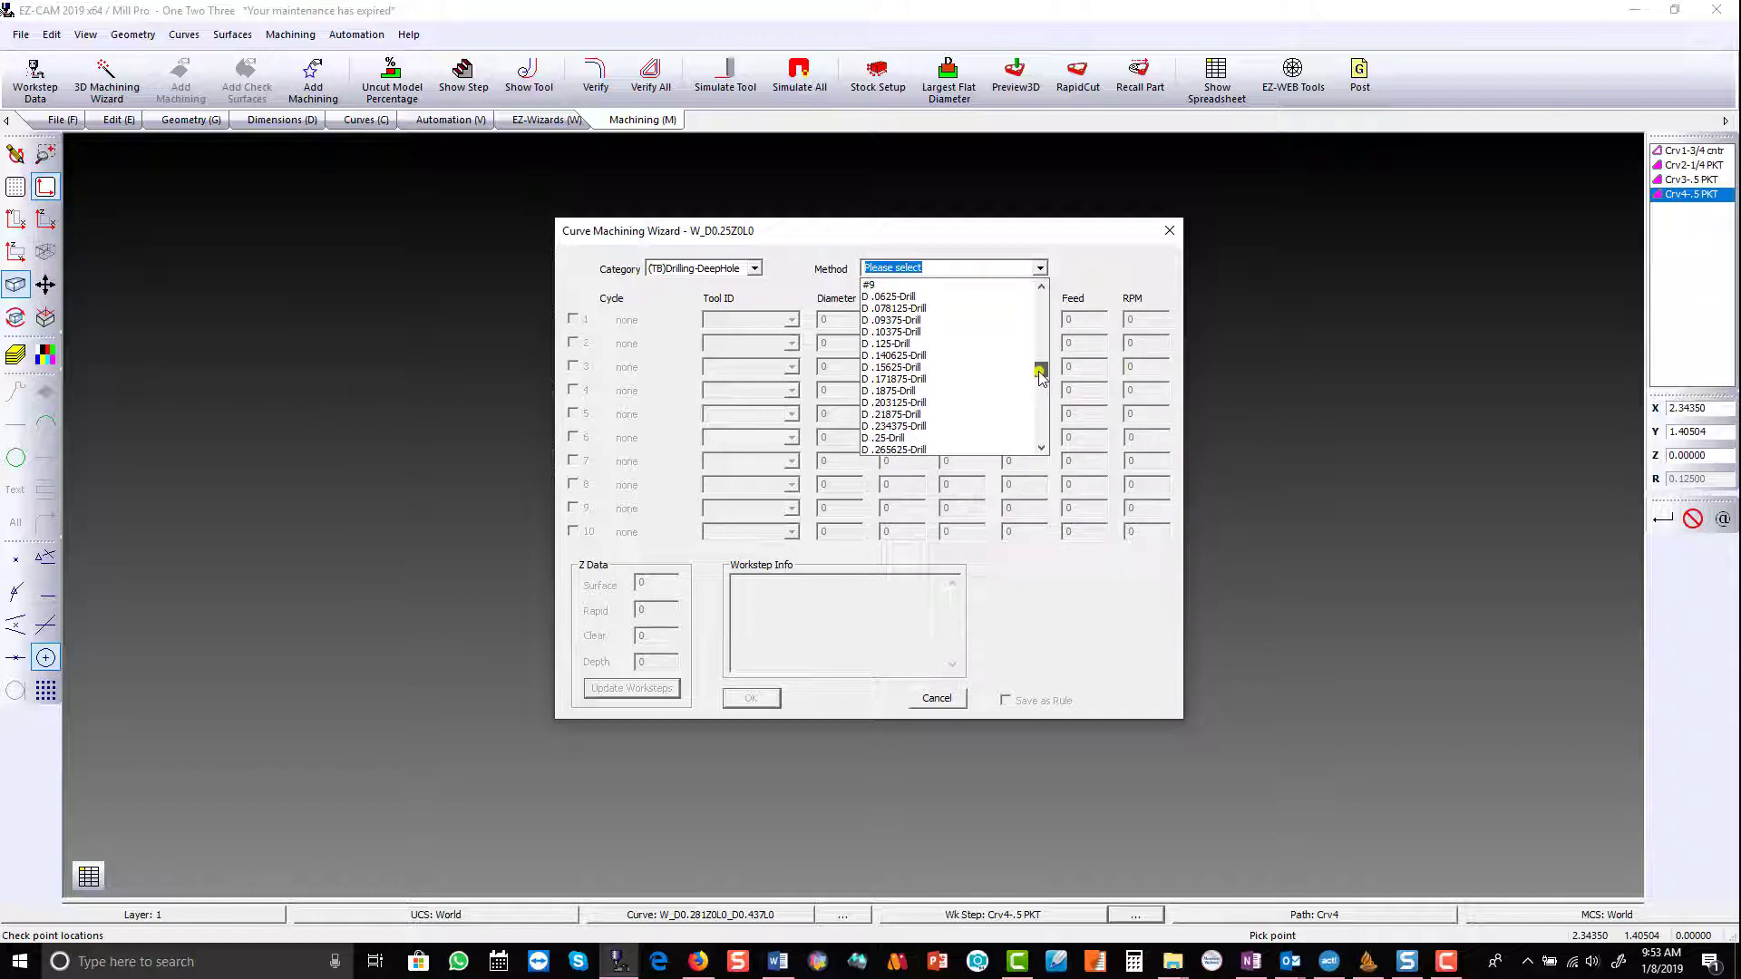
{"action": "left_click", "coordinate": [923, 437]}
{"action": "type", "text": "1"}
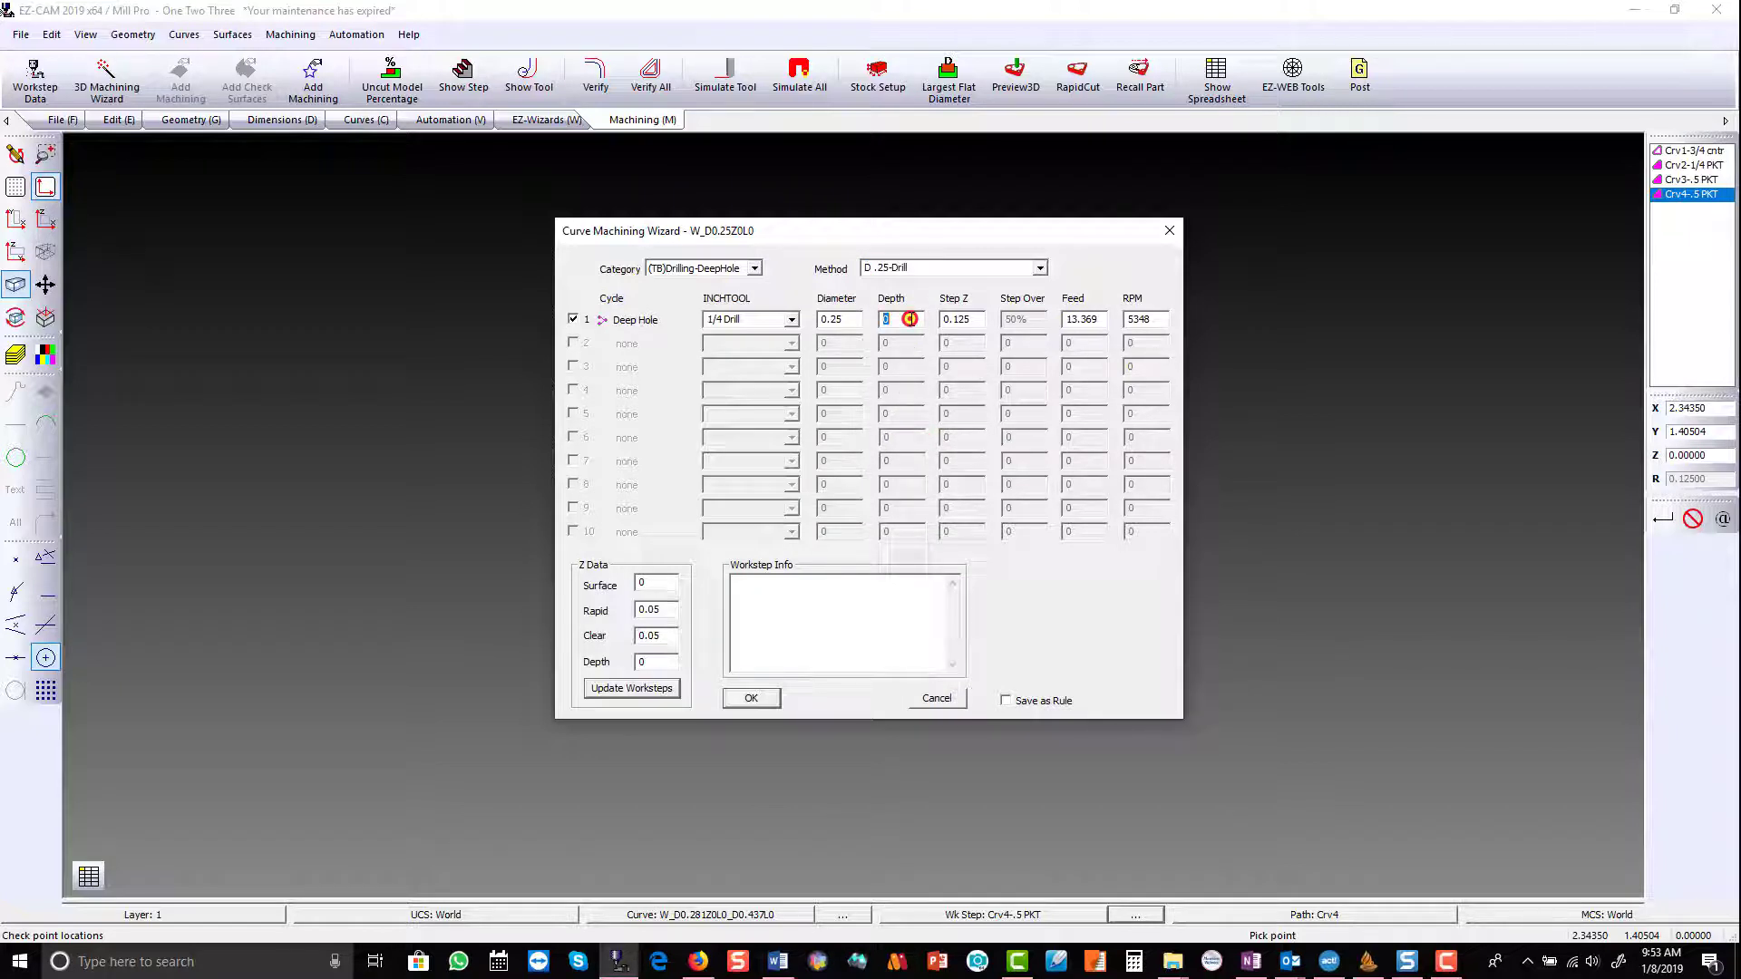
{"action": "left_click", "coordinate": [756, 699]}
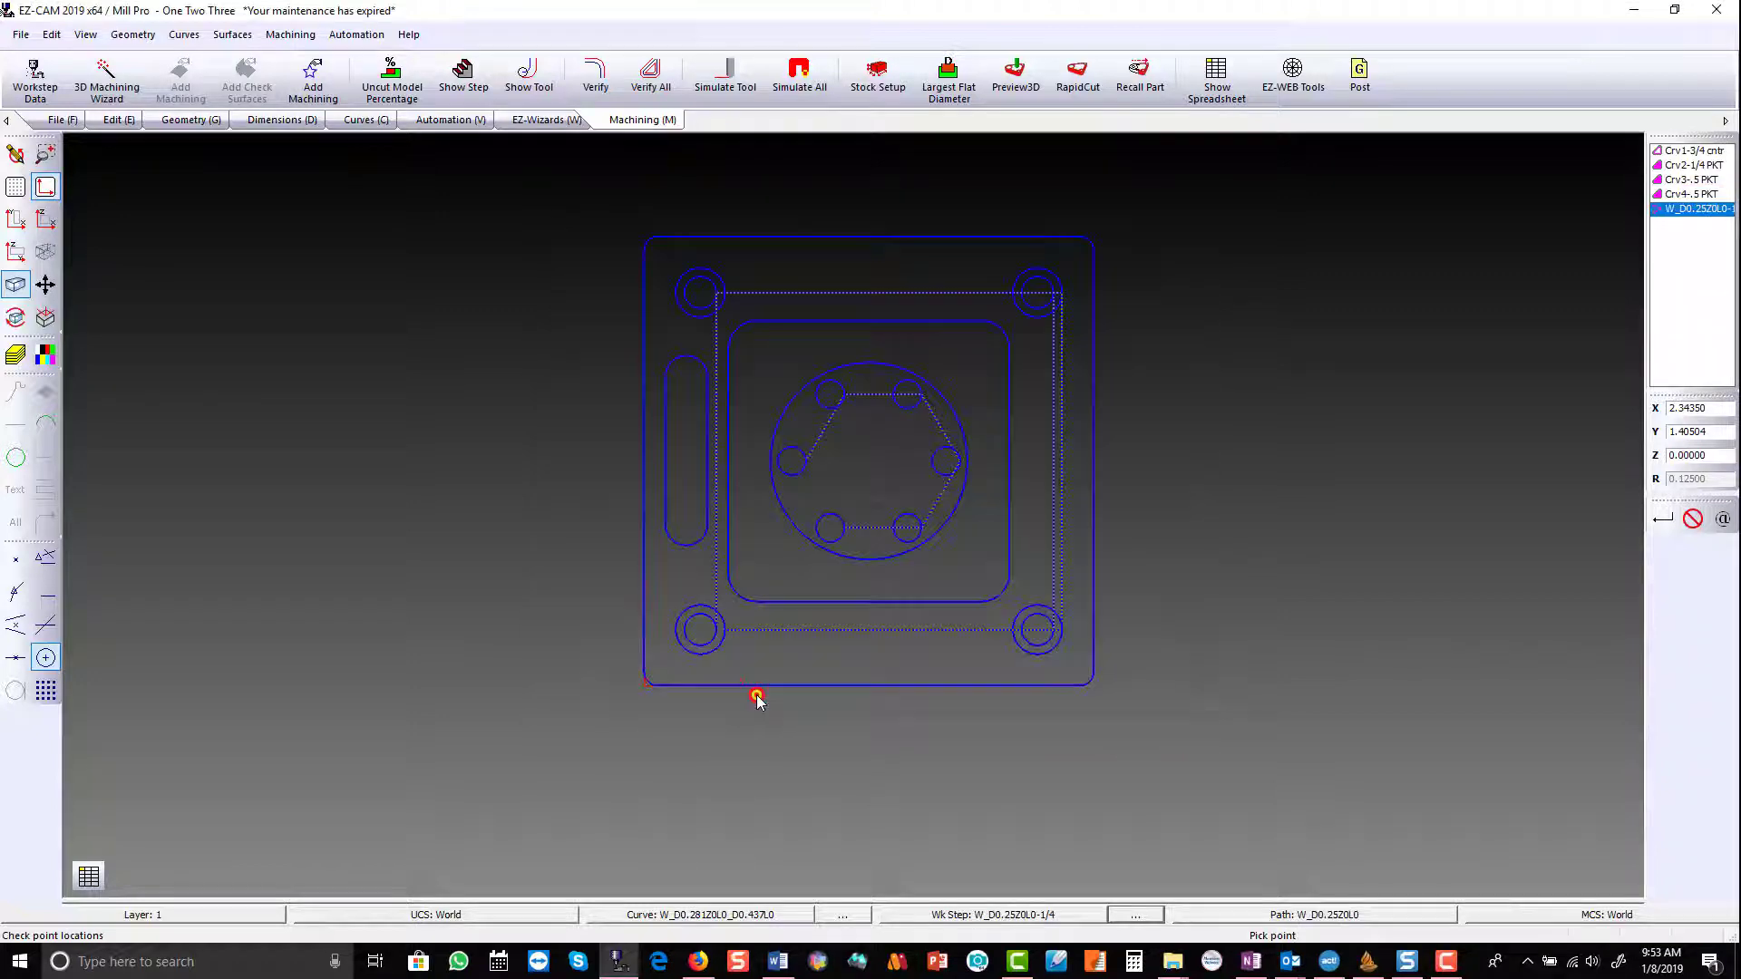
{"action": "left_click", "coordinate": [612, 82]}
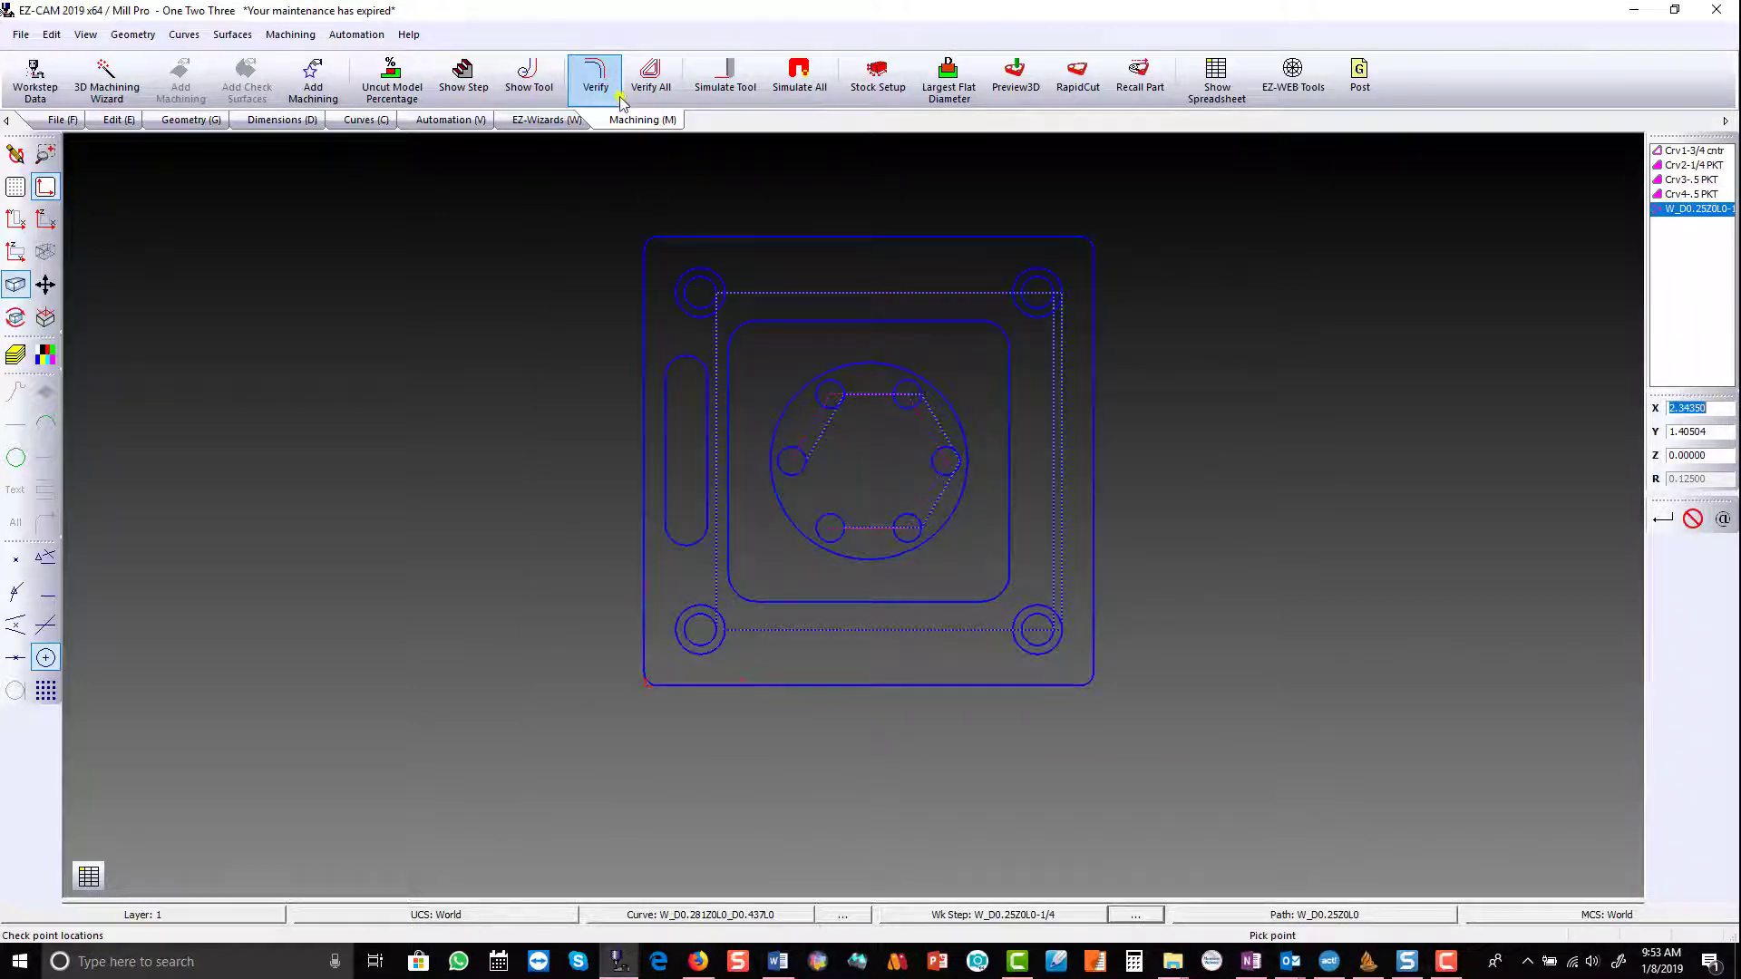
Step: Apply Counterbored Holes with the .25 capscrew 4375 dia method to the four corner holes
{"action": "left_click", "coordinate": [693, 273]}
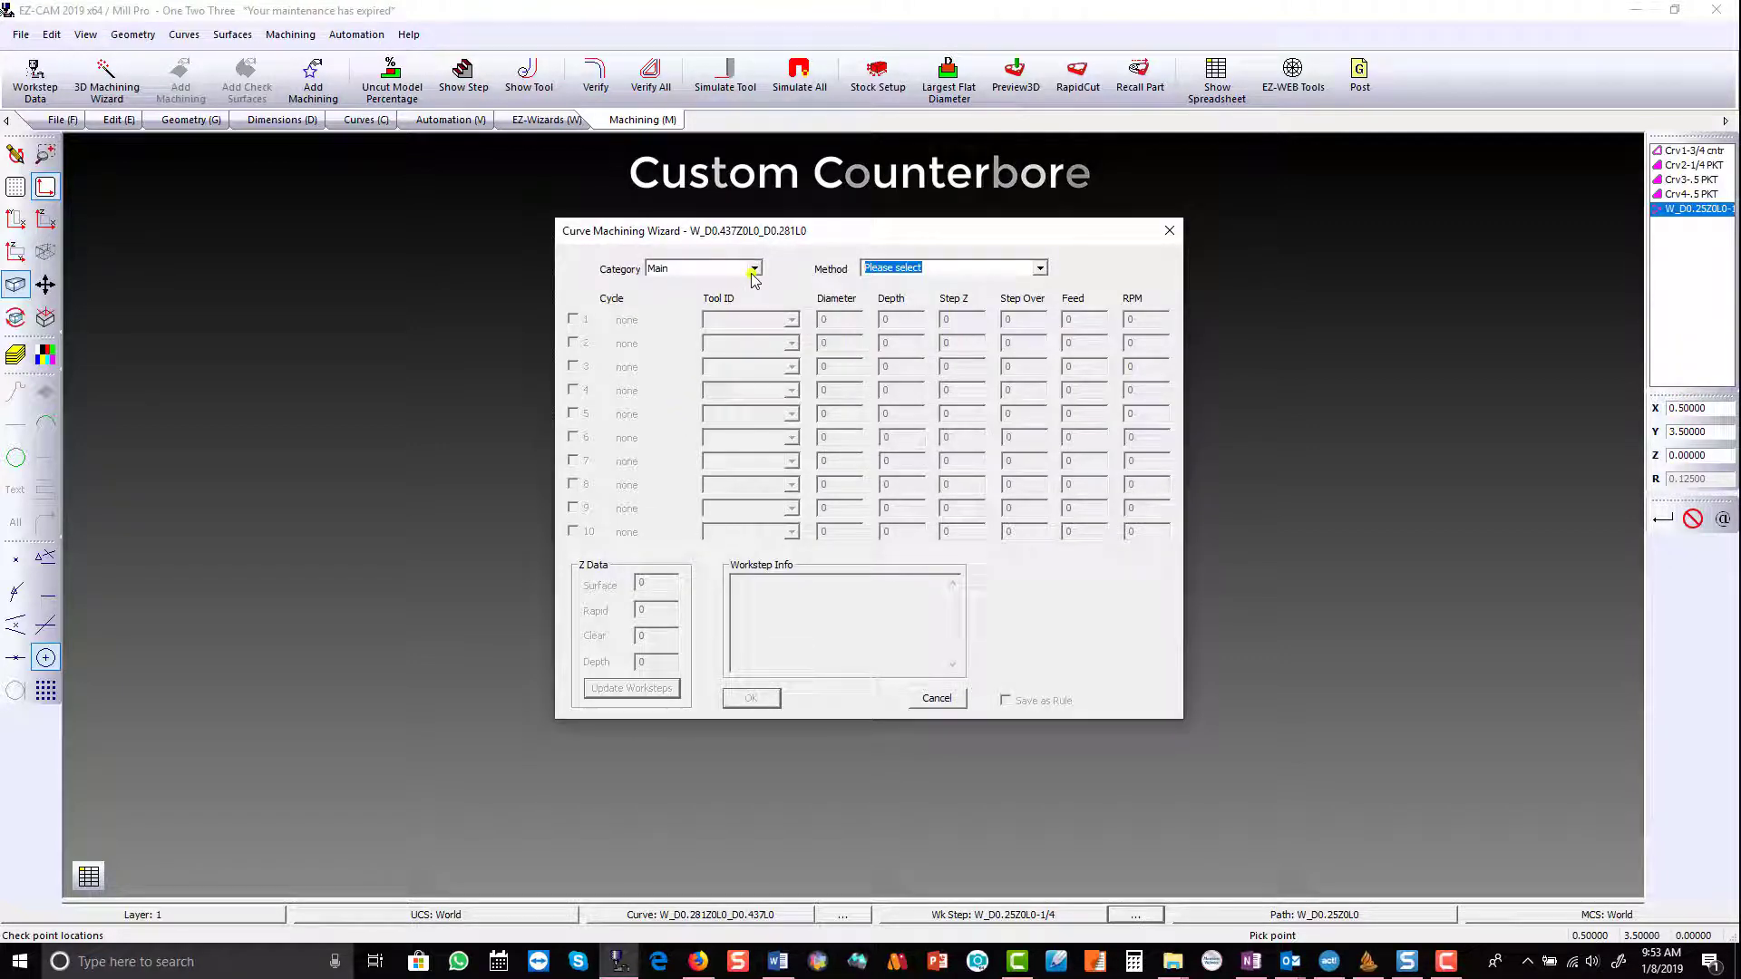
{"action": "left_click", "coordinate": [754, 270]}
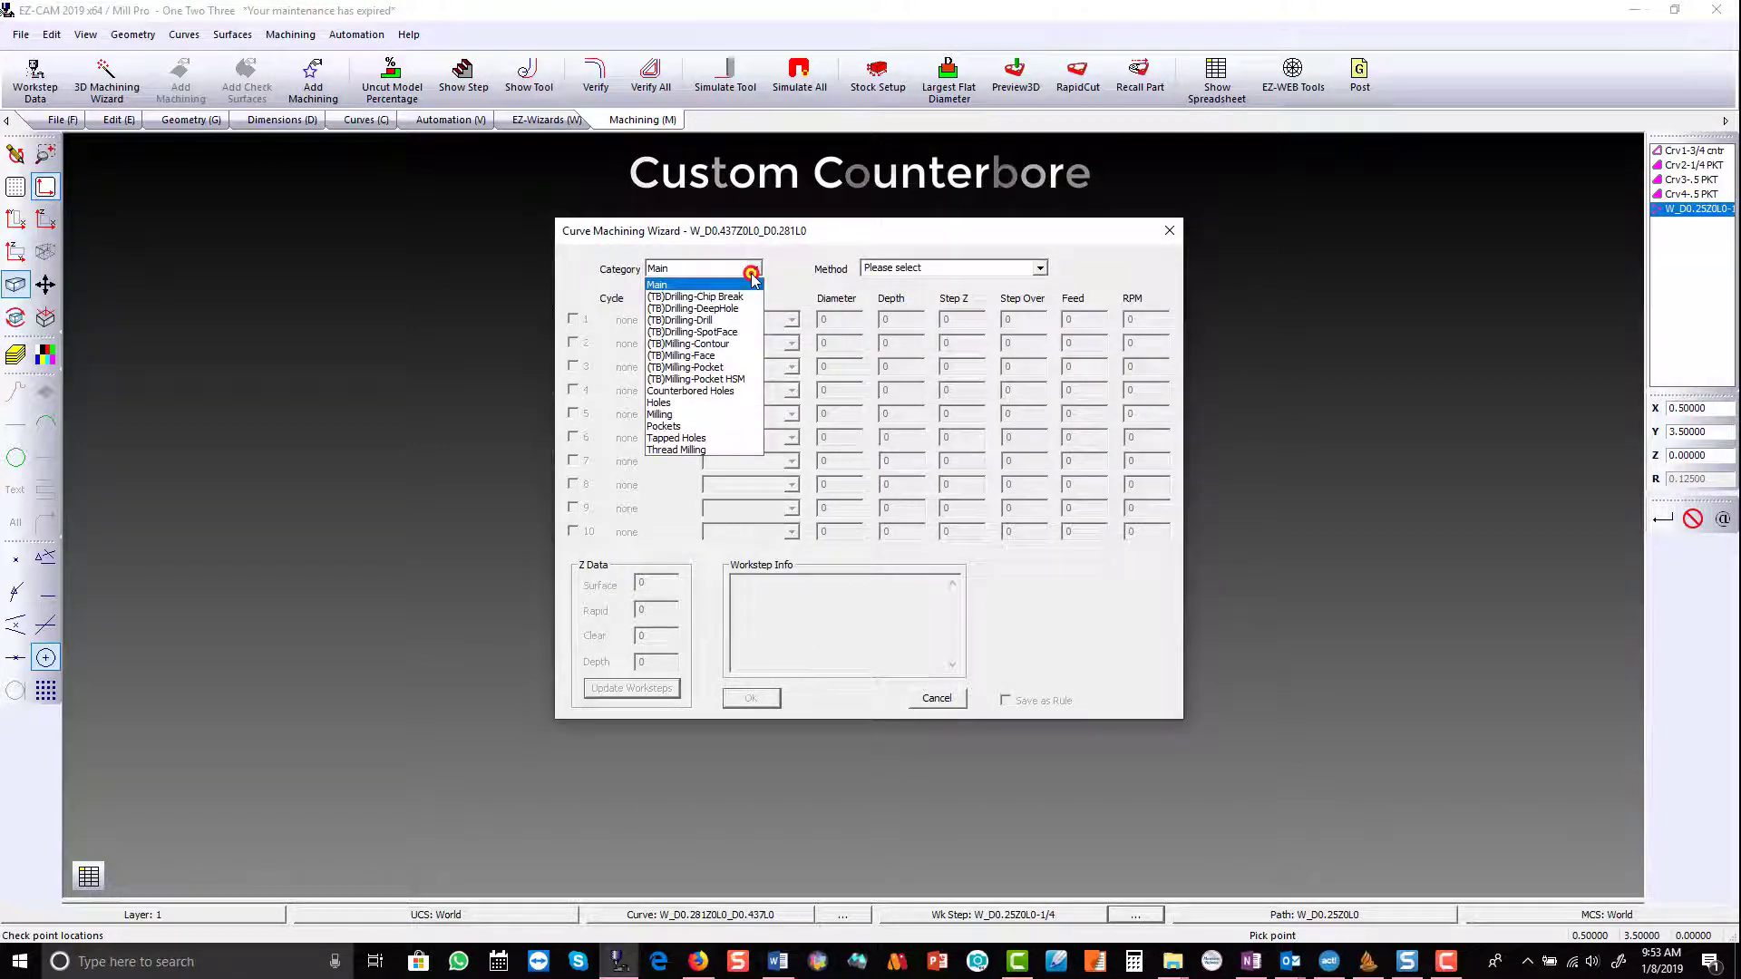
{"action": "left_click", "coordinate": [729, 393]}
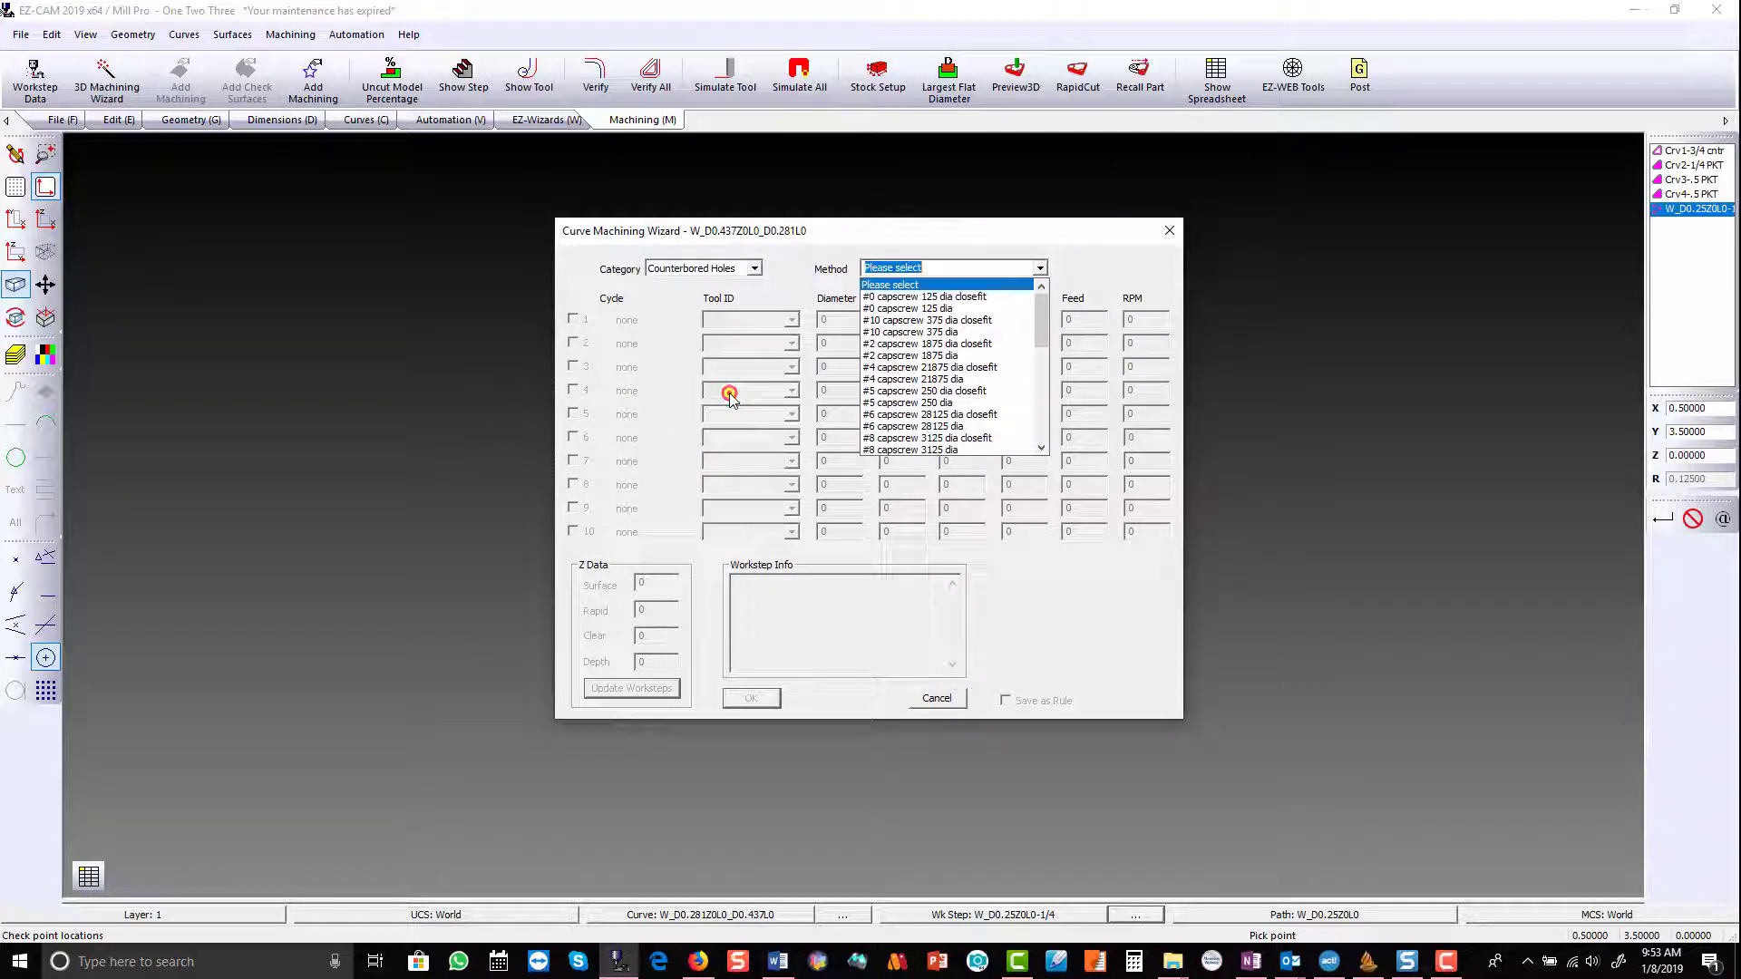
{"action": "left_click_drag", "start_coordinate": [1036, 329], "coordinate": [1037, 381]}
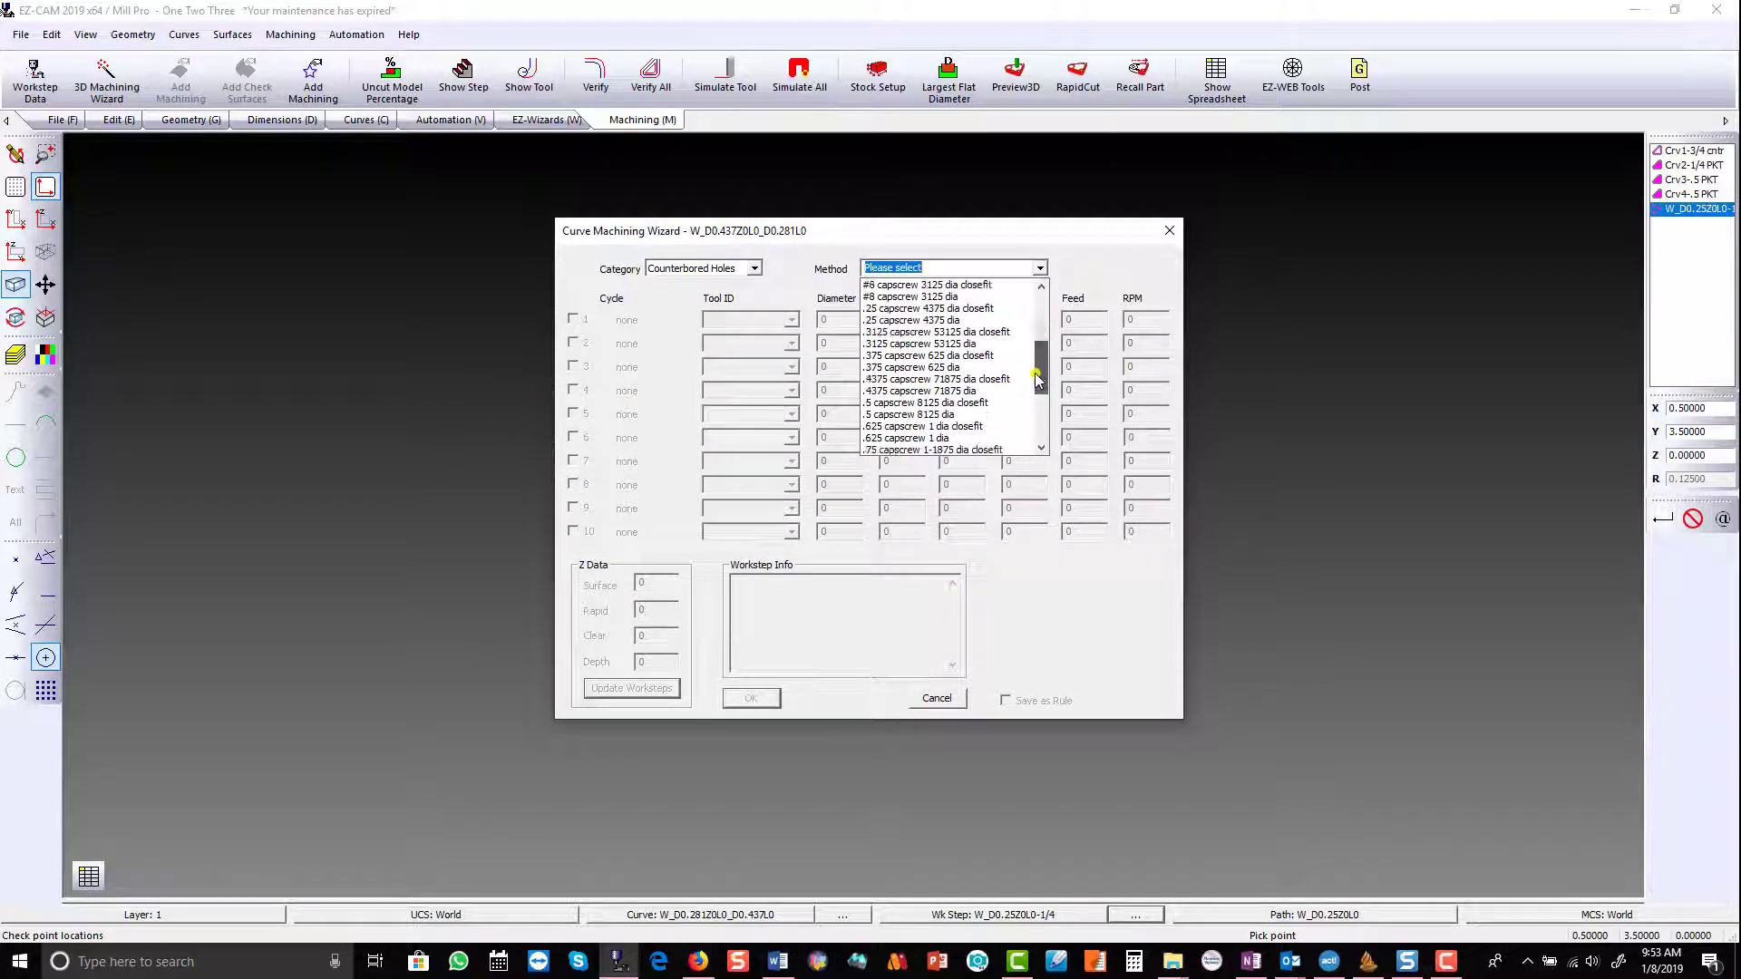
{"action": "left_click", "coordinate": [906, 321]}
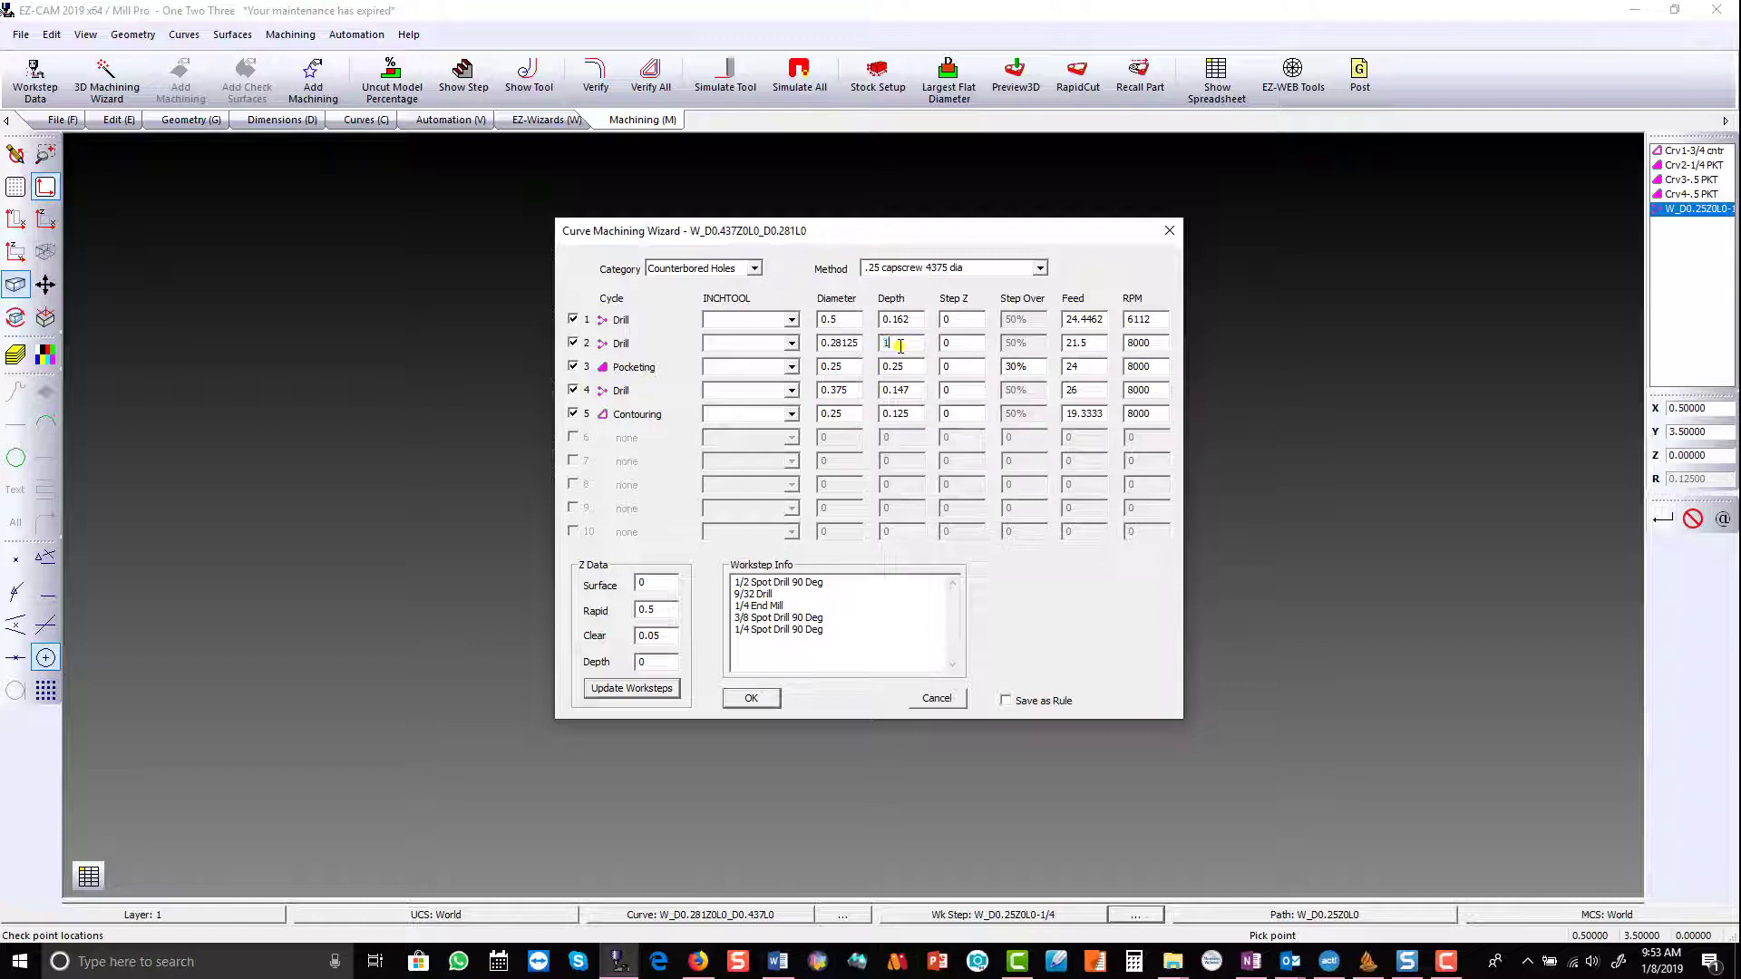
{"action": "left_click", "coordinate": [756, 701]}
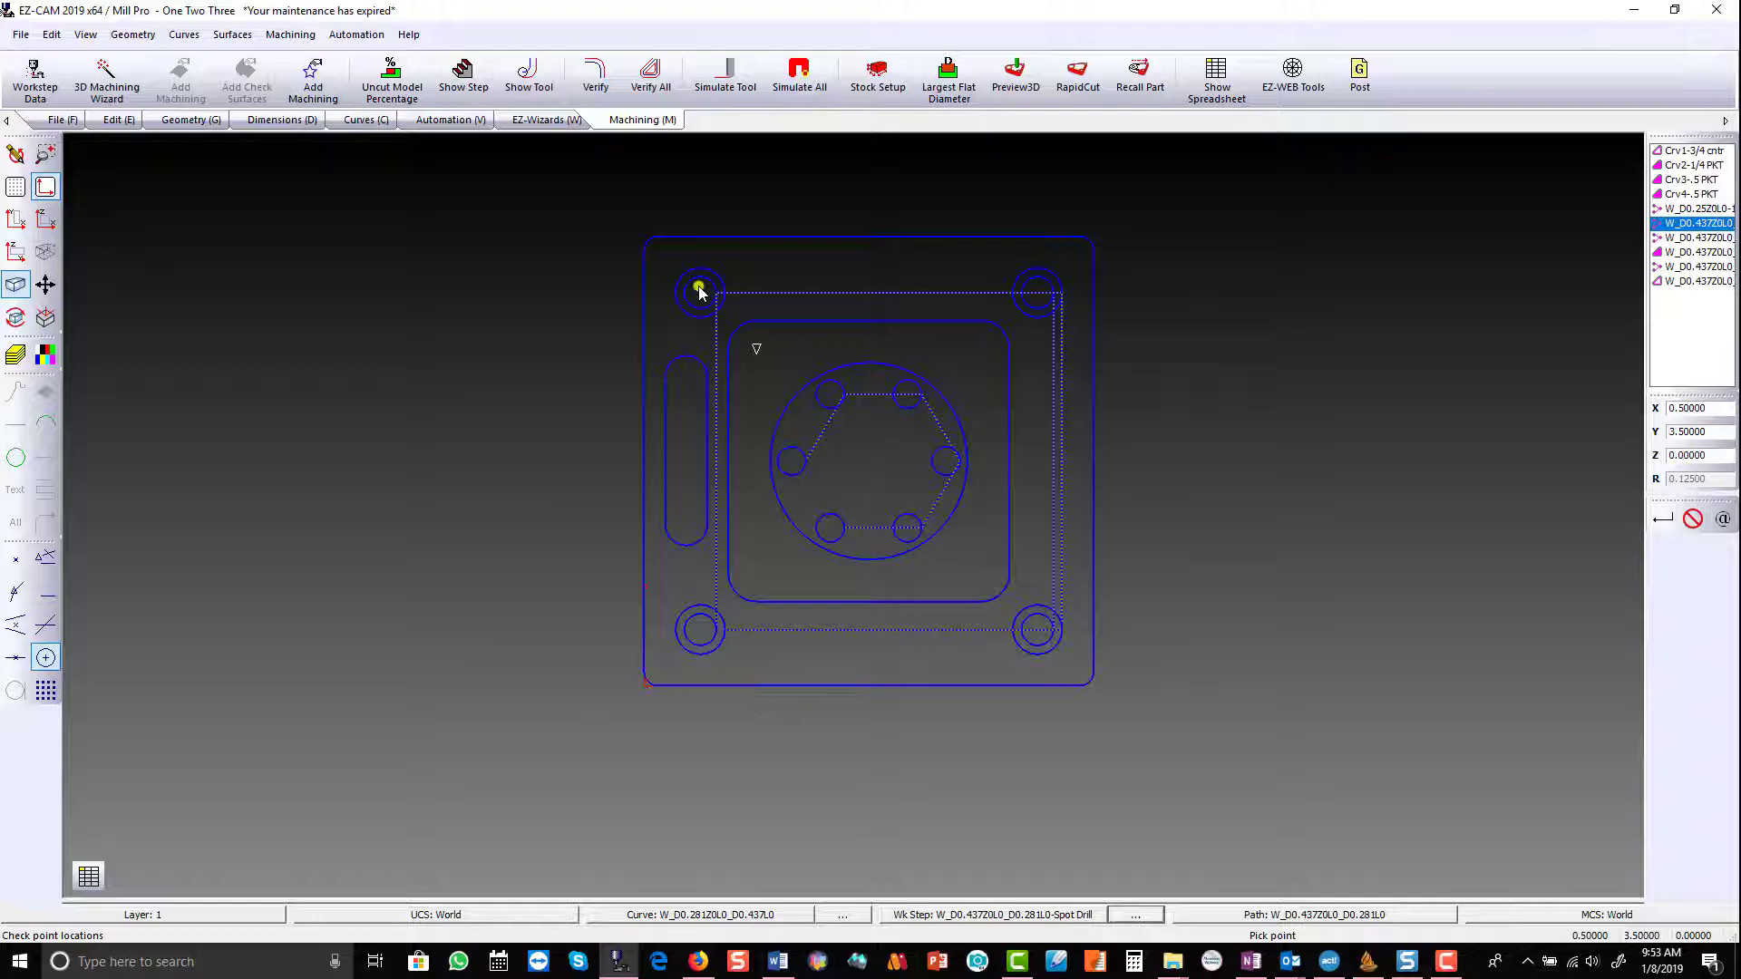
Step: Verify all toolpaths, dismiss the 2.67-minute estimate, and switch to isometric view
{"action": "left_click", "coordinate": [649, 84]}
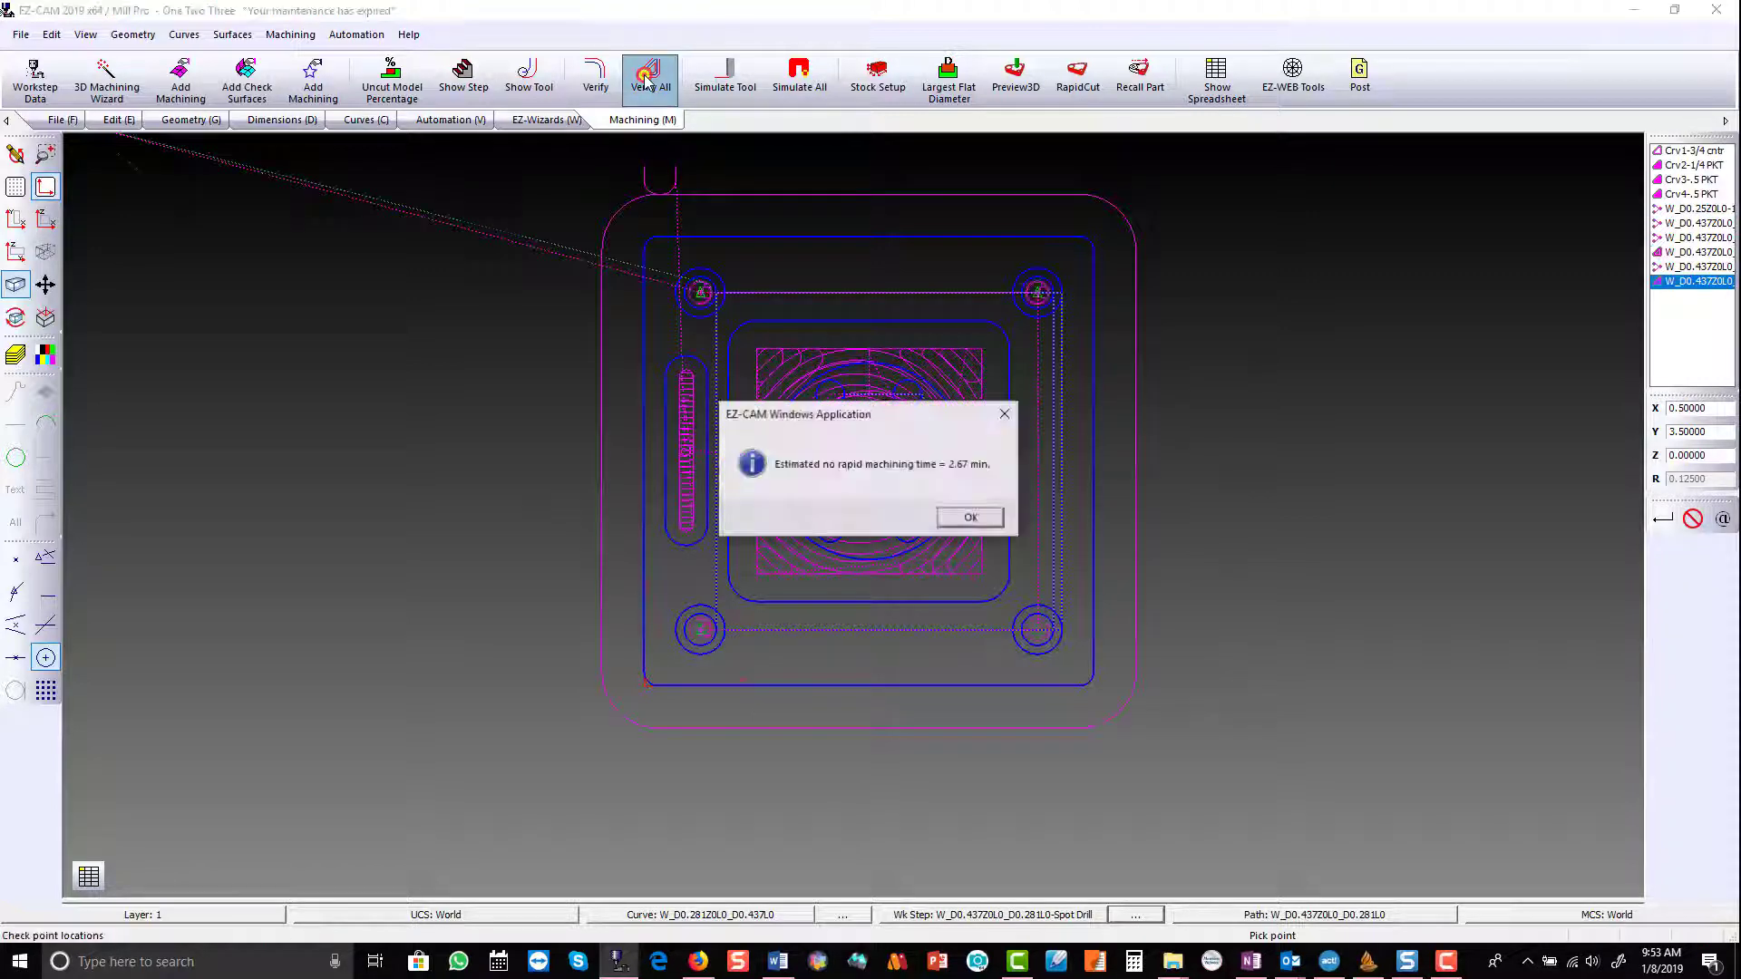
{"action": "left_click", "coordinate": [963, 516]}
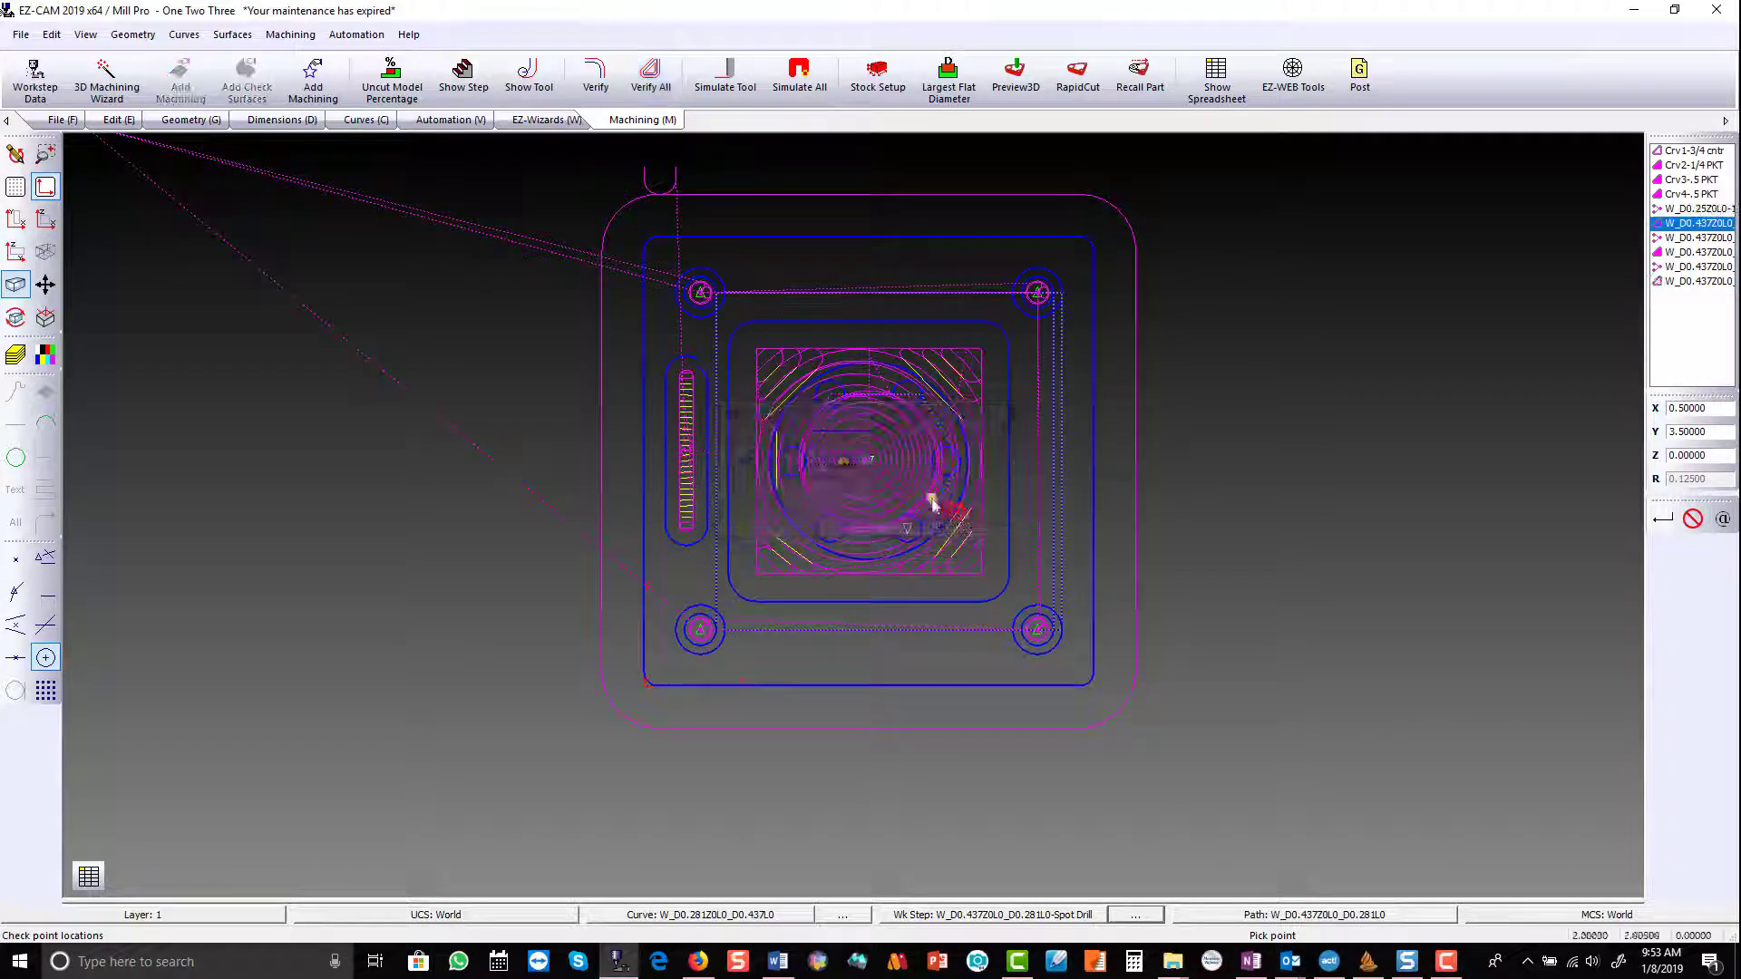
{"action": "left_click", "coordinate": [48, 252]}
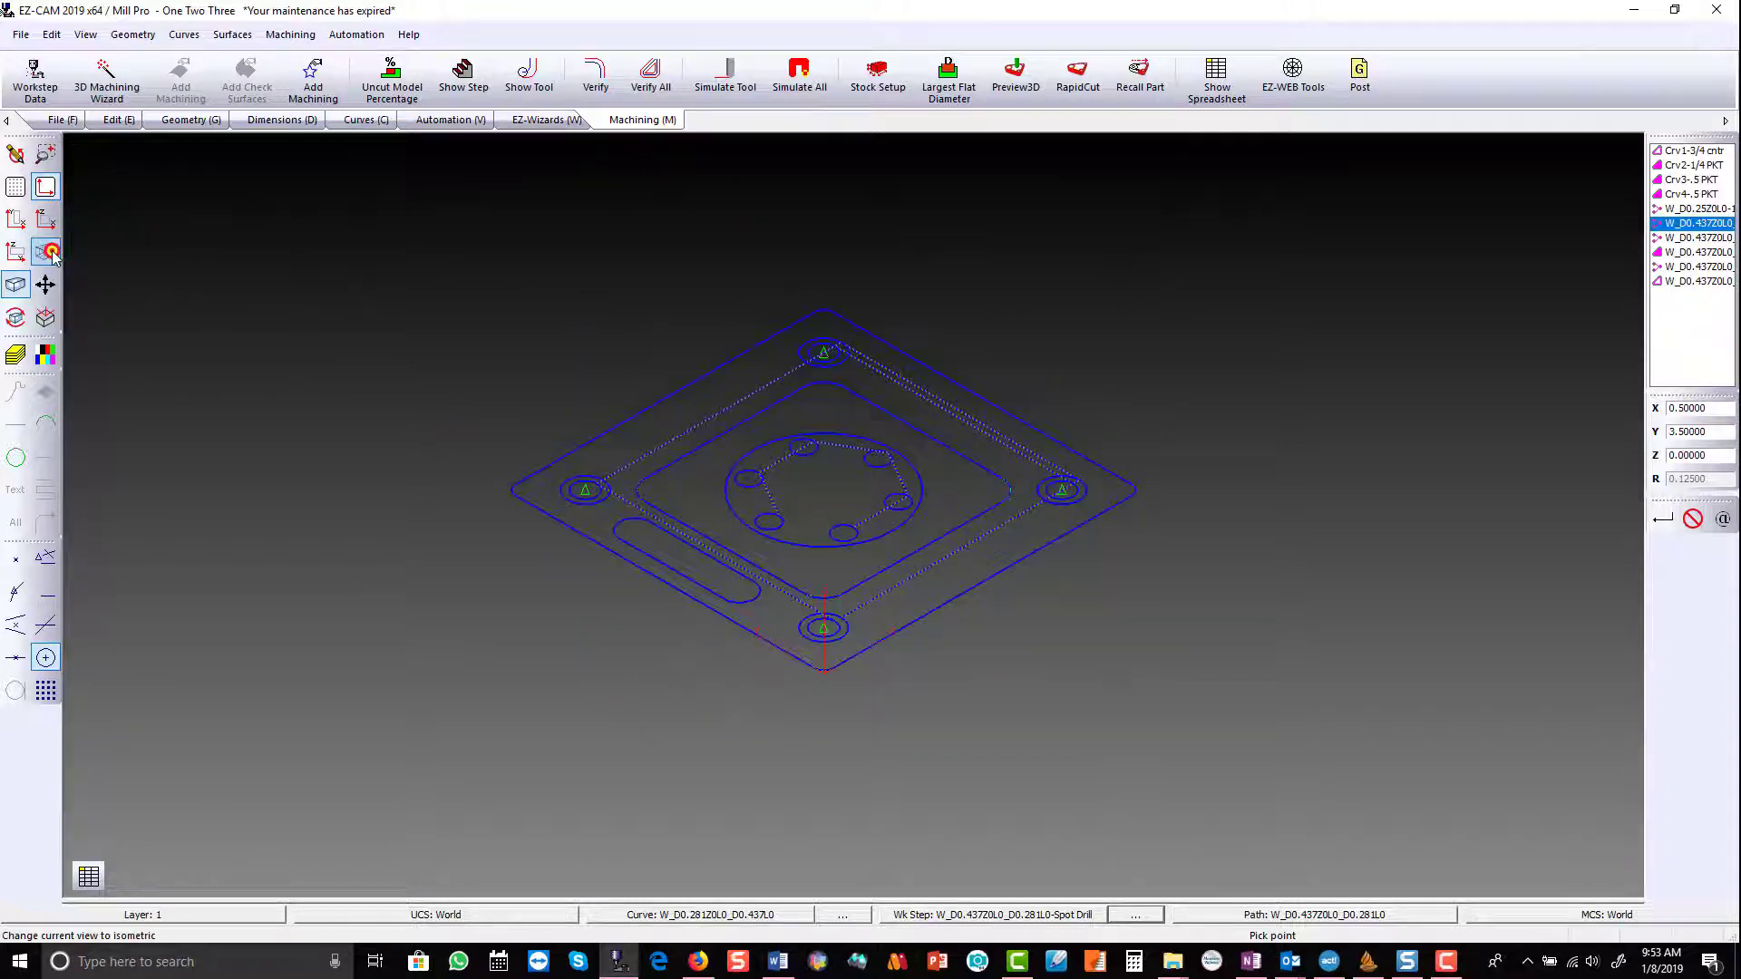
Step: Open the shaded Preview3D and rotate the machined plate to inspect it
{"action": "left_click", "coordinate": [1017, 85]}
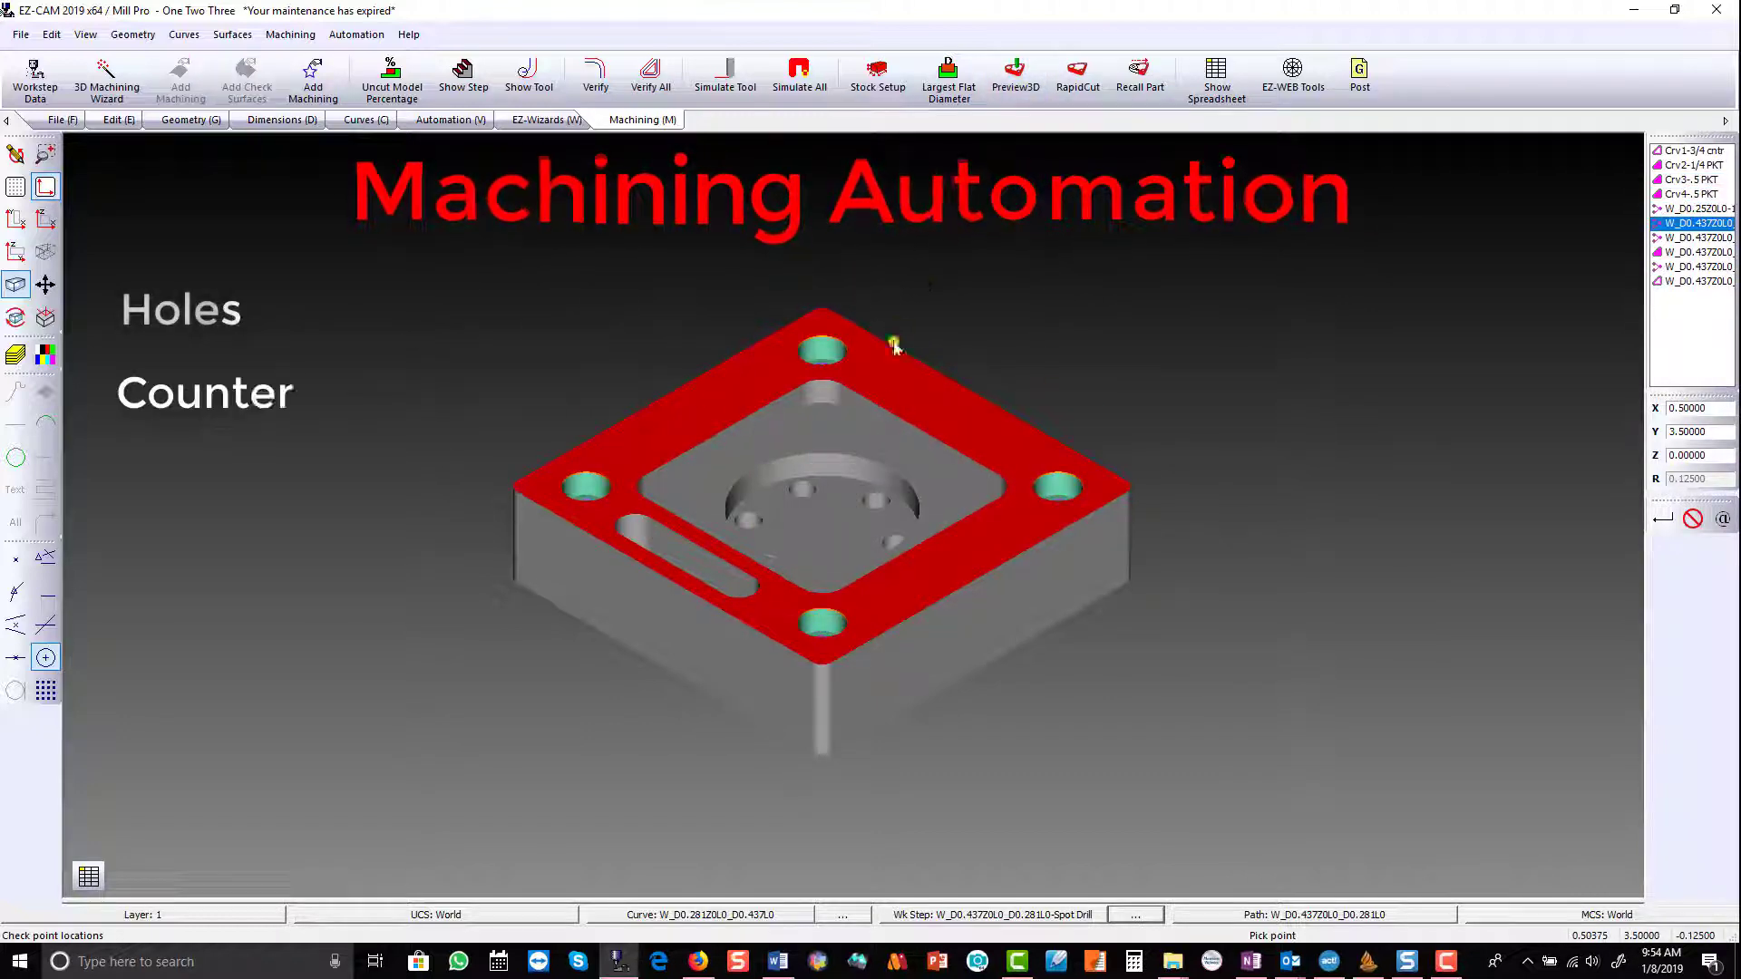
{"action": "mouse_move", "coordinate": [869, 468]}
{"action": "left_mouse_down"}
{"action": "mouse_move", "coordinate": [816, 665]}
{"action": "mouse_move", "coordinate": [892, 631]}
{"action": "mouse_move", "coordinate": [926, 575]}
{"action": "mouse_move", "coordinate": [893, 582]}
{"action": "mouse_move", "coordinate": [881, 495]}
{"action": "left_mouse_up"}
{"action": "key", "text": "Escape"}
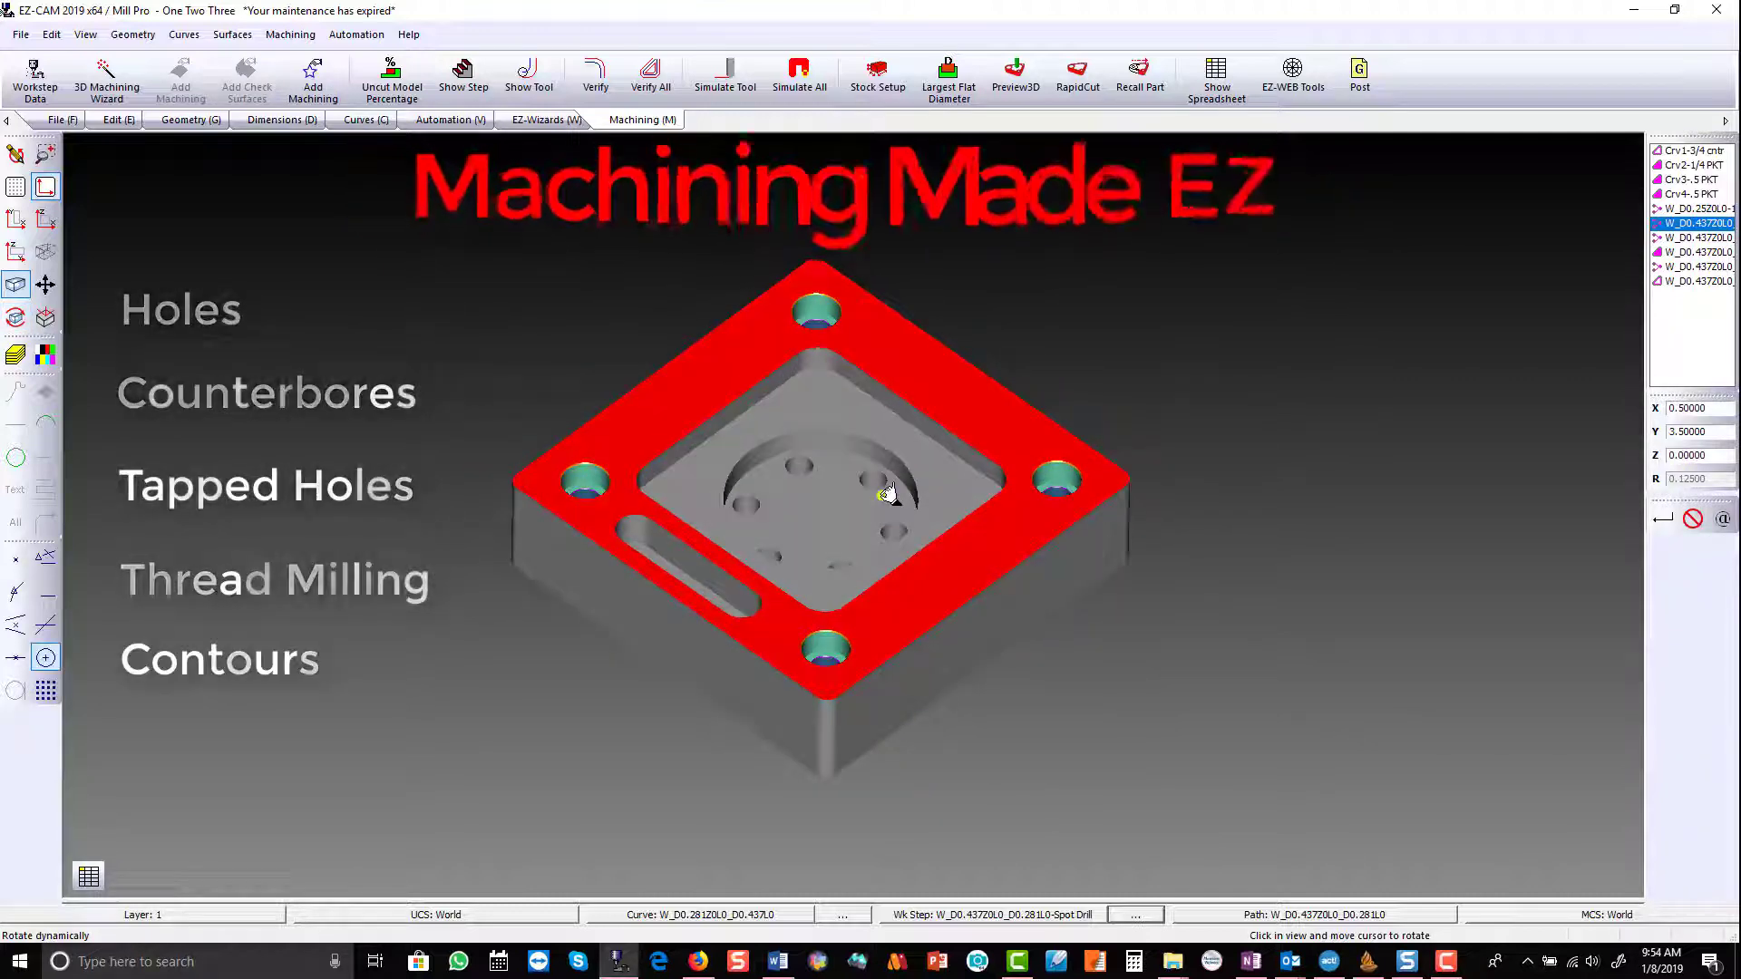